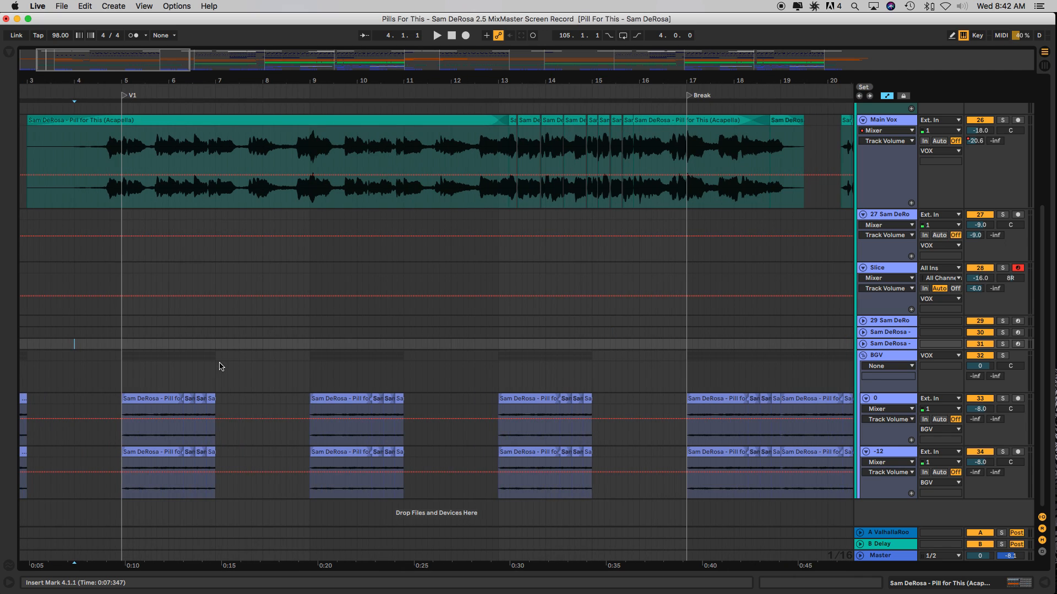
Collapse the VOX group so the whole arrangement's track list fits the view
{"action": "scroll", "coordinate": [220, 367], "scroll_direction": "left", "scroll_amount": 3}
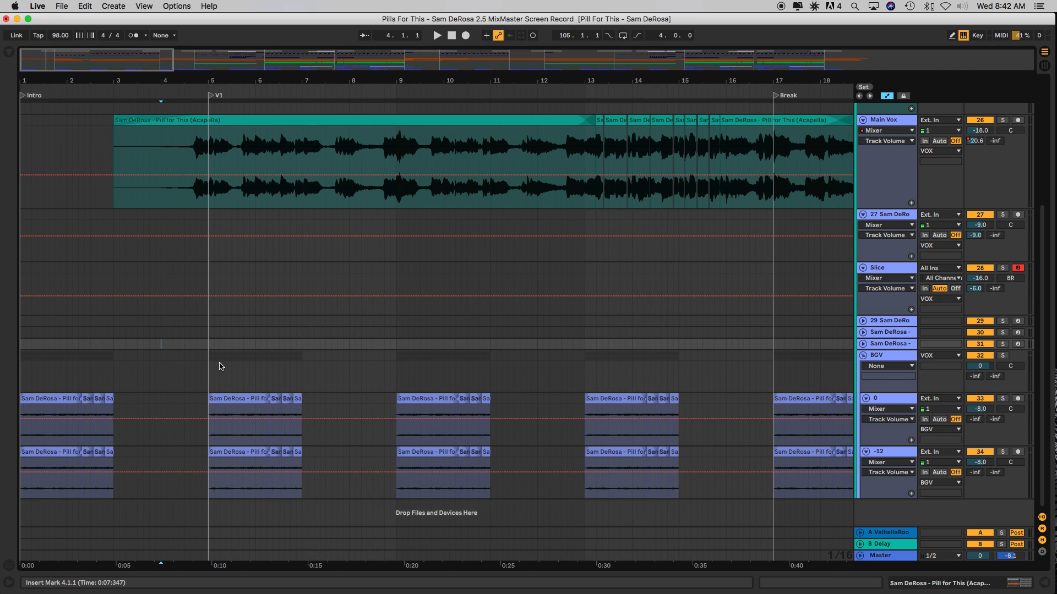
{"action": "key", "text": "minus"}
{"action": "key", "text": "minus"}
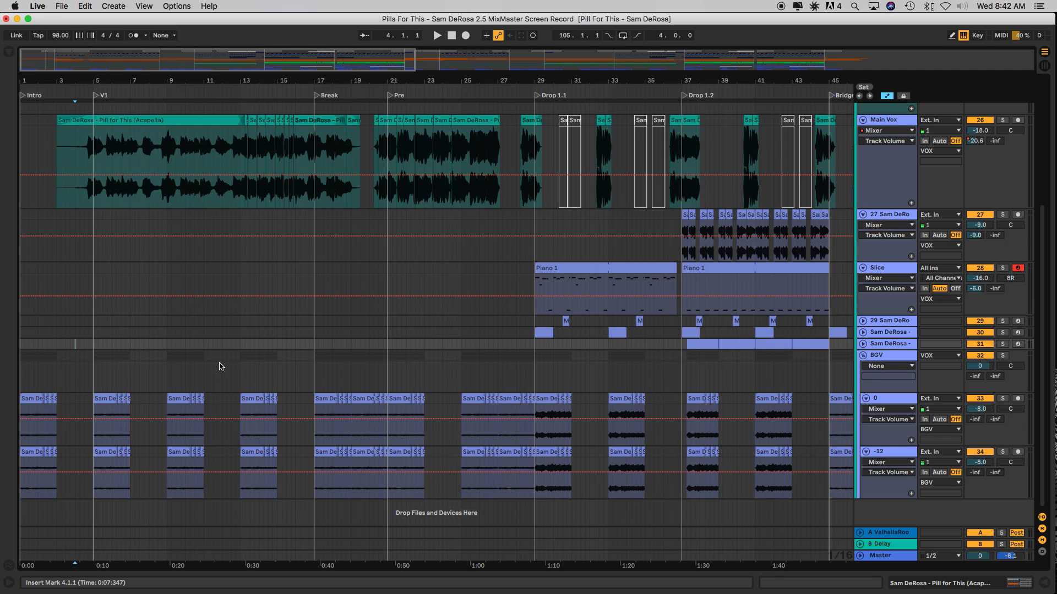
{"action": "scroll", "coordinate": [204, 263], "scroll_direction": "up", "scroll_amount": 6}
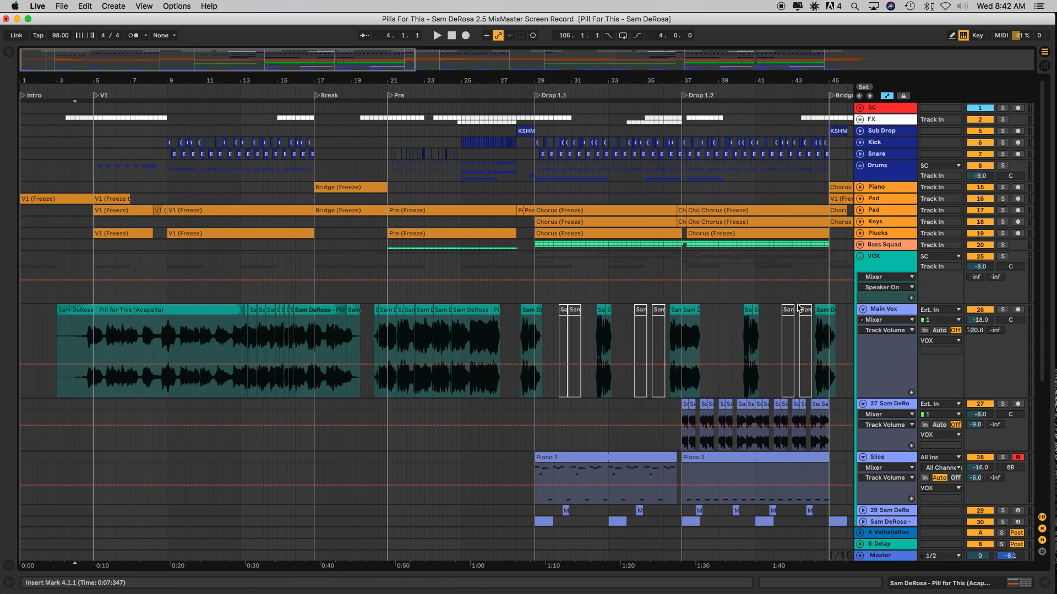
{"action": "left_click", "coordinate": [860, 257]}
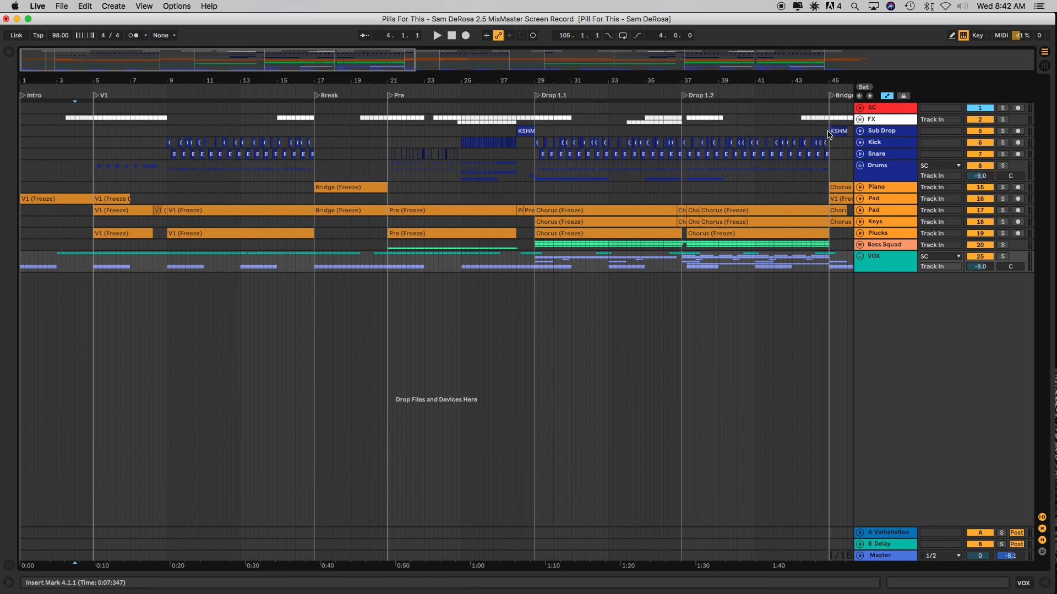
Expand the Kick, Snare and Drums tracks together to show their clips and the drum group's subtracks
{"action": "left_click", "coordinate": [886, 173]}
{"action": "left_click", "coordinate": [882, 156], "text": "shift"}
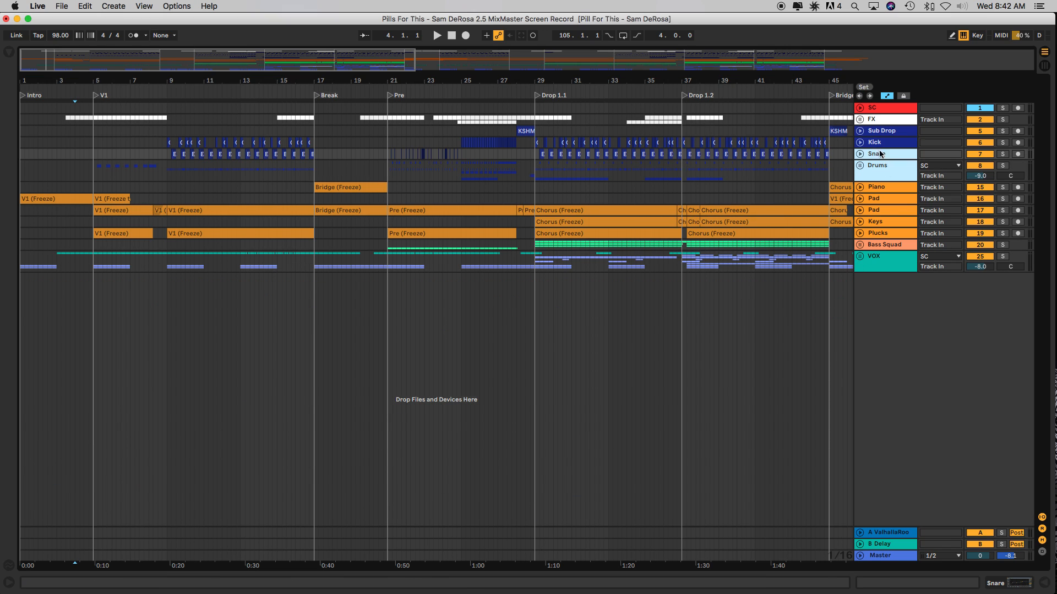
{"action": "left_click", "coordinate": [873, 144], "text": "shift"}
{"action": "left_click", "coordinate": [860, 143]}
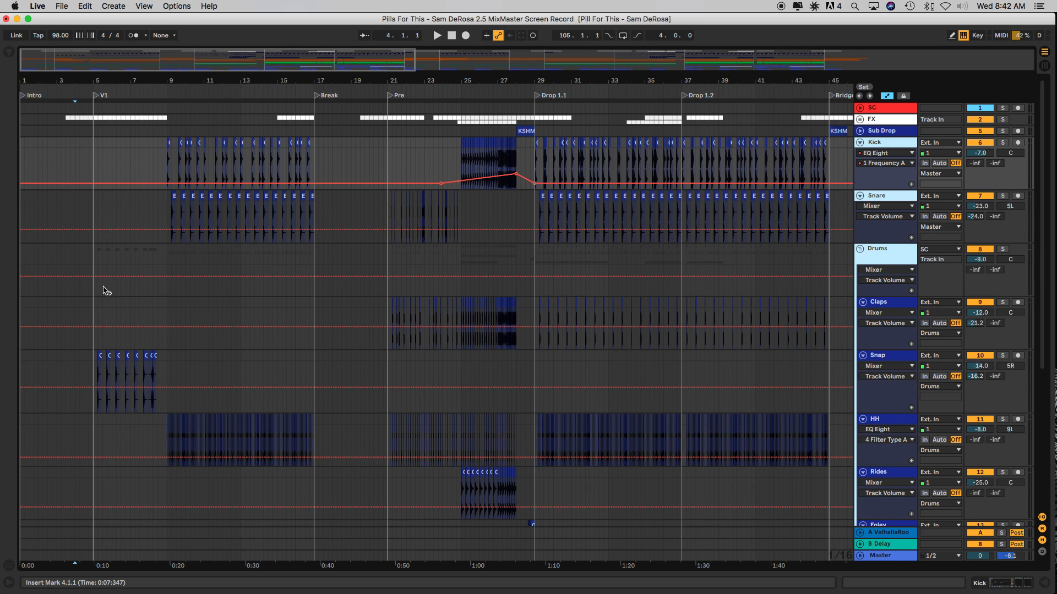
Audition the Snap track in solo from the V1 marker, unsolo it and stop playback
{"action": "left_click", "coordinate": [92, 317]}
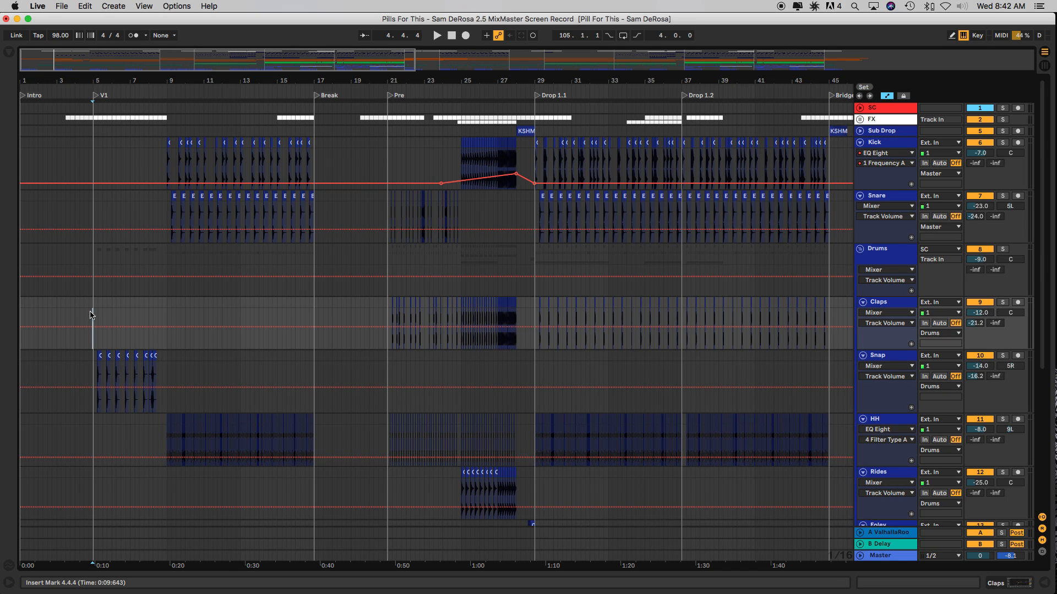
{"action": "key", "text": "plus"}
{"action": "key", "text": "plus"}
{"action": "left_click", "coordinate": [94, 359]}
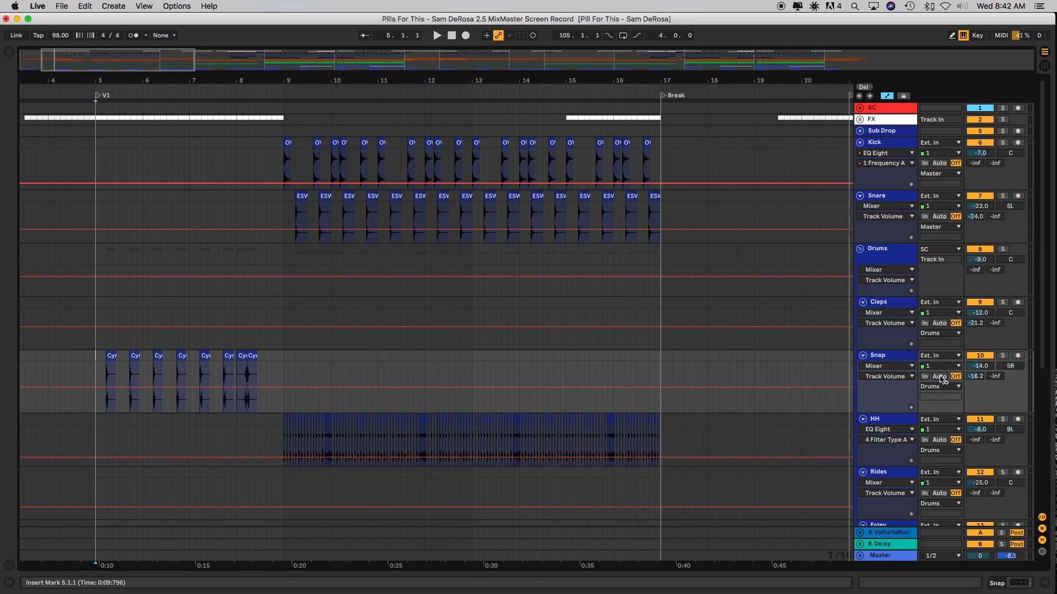
{"action": "left_click", "coordinate": [1003, 356]}
{"action": "key", "text": "space"}
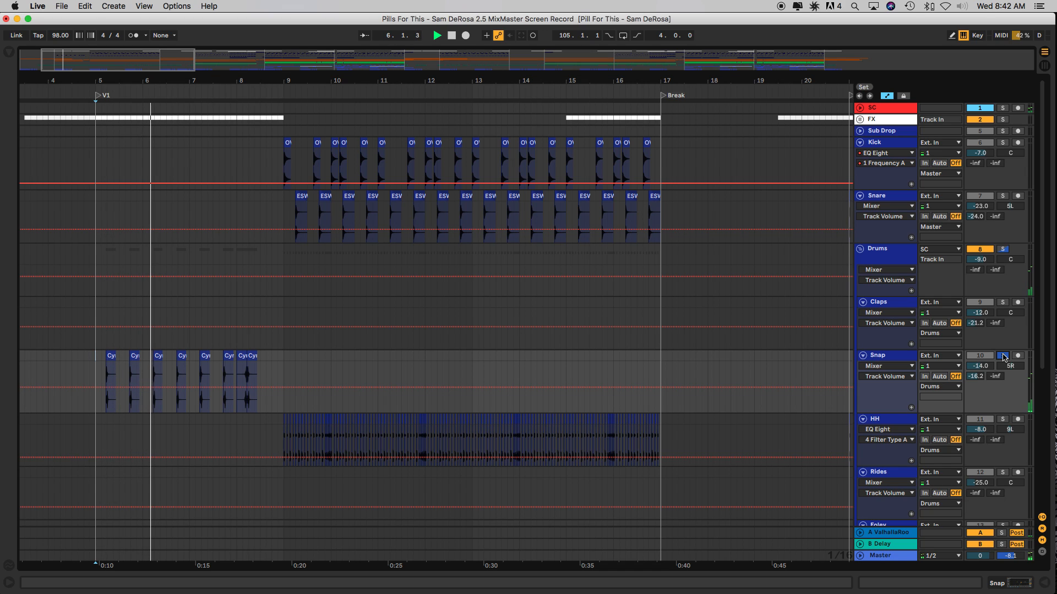
{"action": "left_click", "coordinate": [1003, 356]}
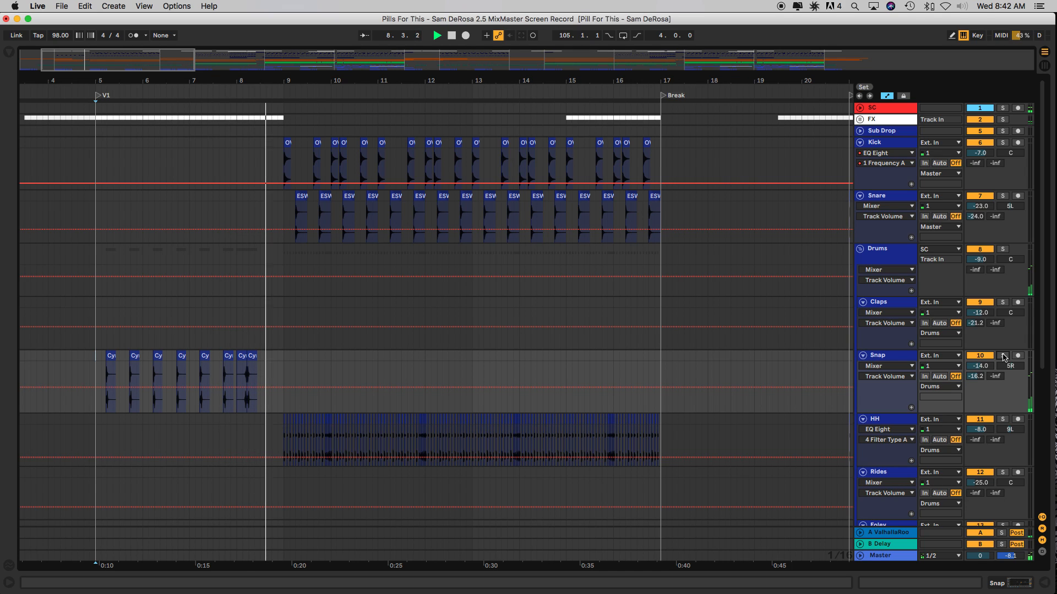
{"action": "key", "text": "space"}
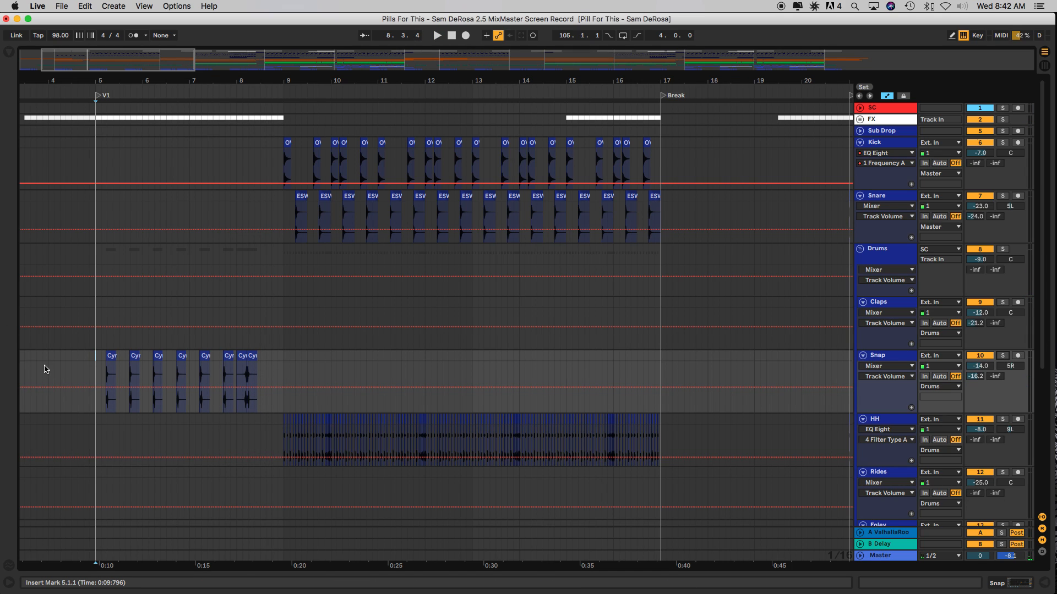
Play the full mix from the last snap clip before bar 9 into the verse drums, and stop
{"action": "left_click", "coordinate": [97, 364]}
{"action": "left_click", "coordinate": [247, 347]}
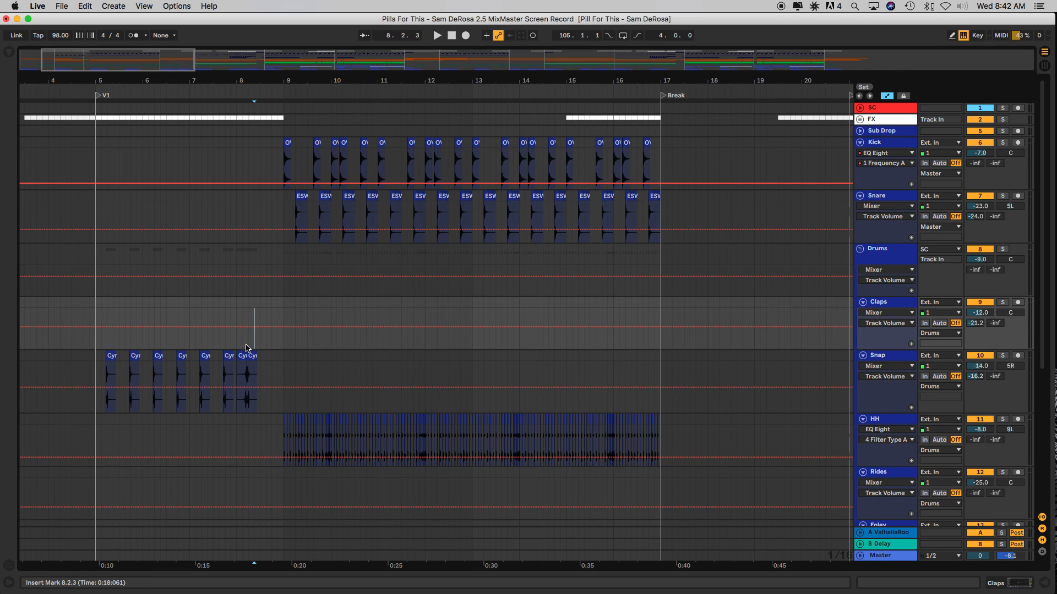
{"action": "left_click", "coordinate": [252, 355]}
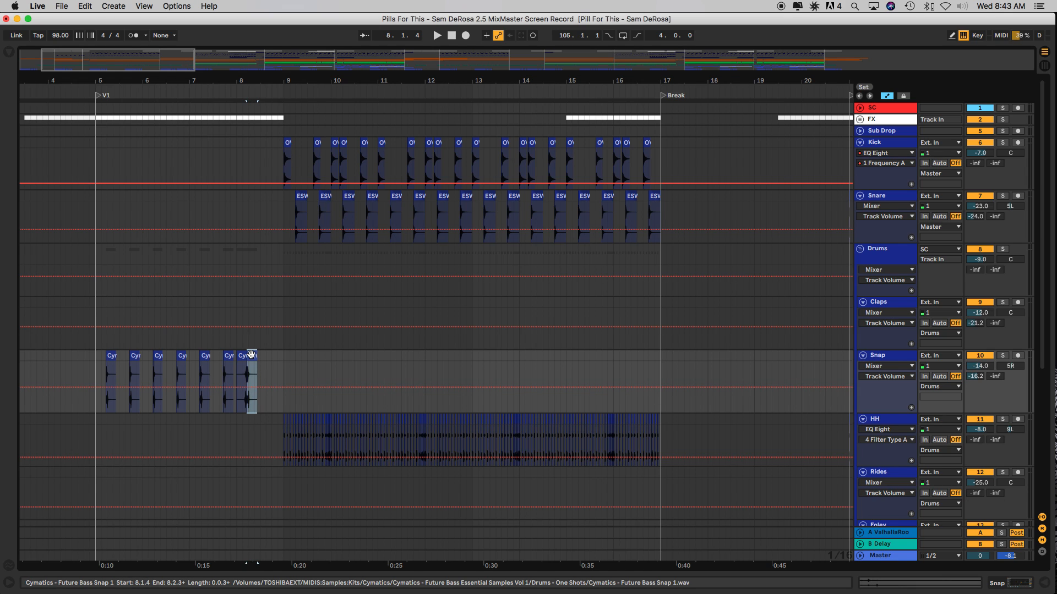
{"action": "key", "text": "space"}
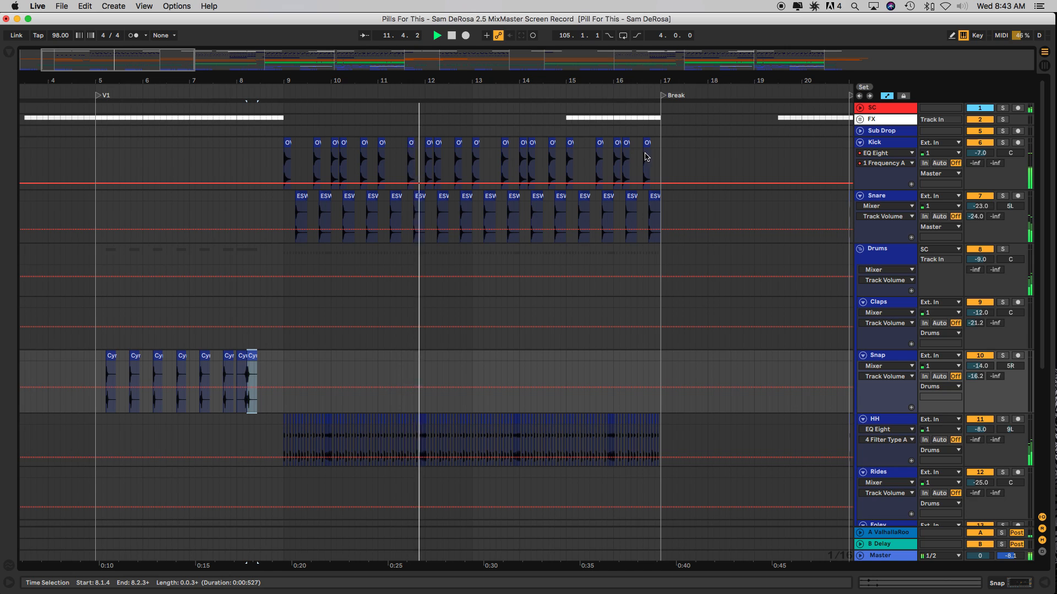
{"action": "key", "text": "space"}
Solo the Kick track, select its first clip at bar 9 and show the track's effect chain
{"action": "left_click", "coordinate": [287, 143]}
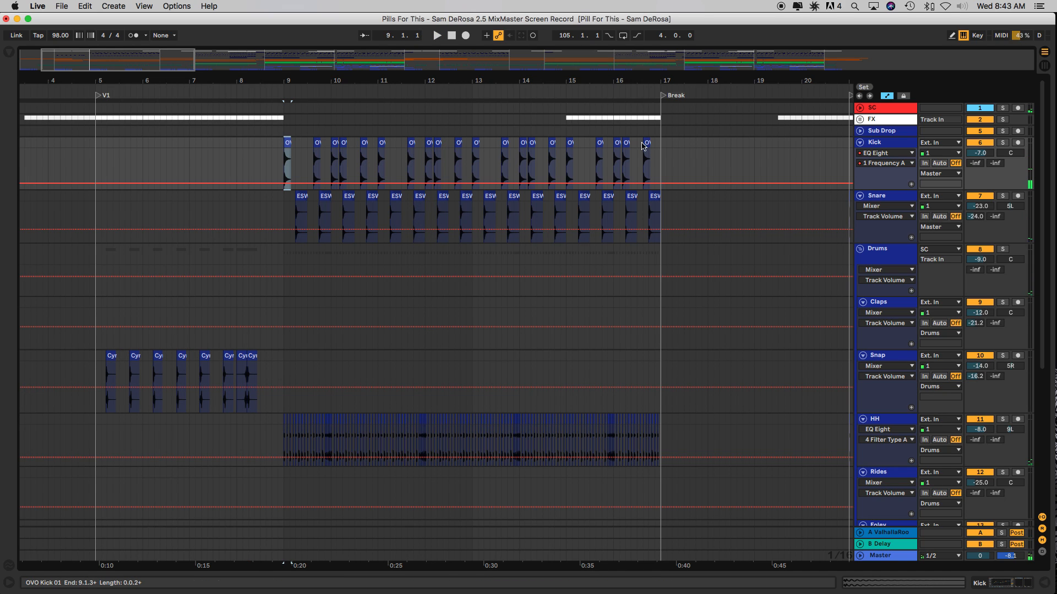
{"action": "left_click", "coordinate": [1003, 142]}
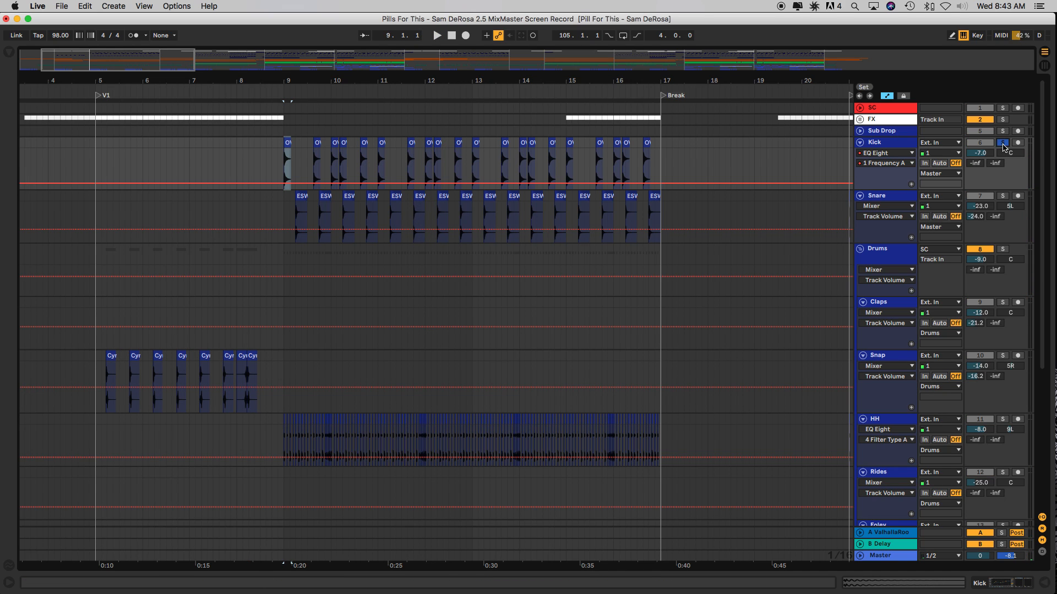
{"action": "left_click", "coordinate": [284, 144]}
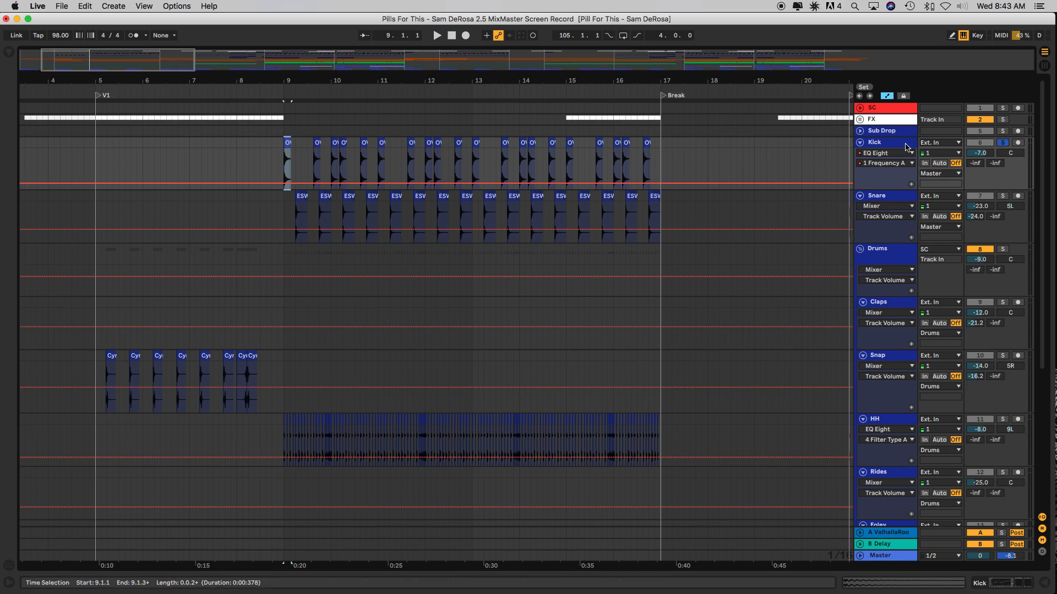
{"action": "double_click", "coordinate": [876, 142]}
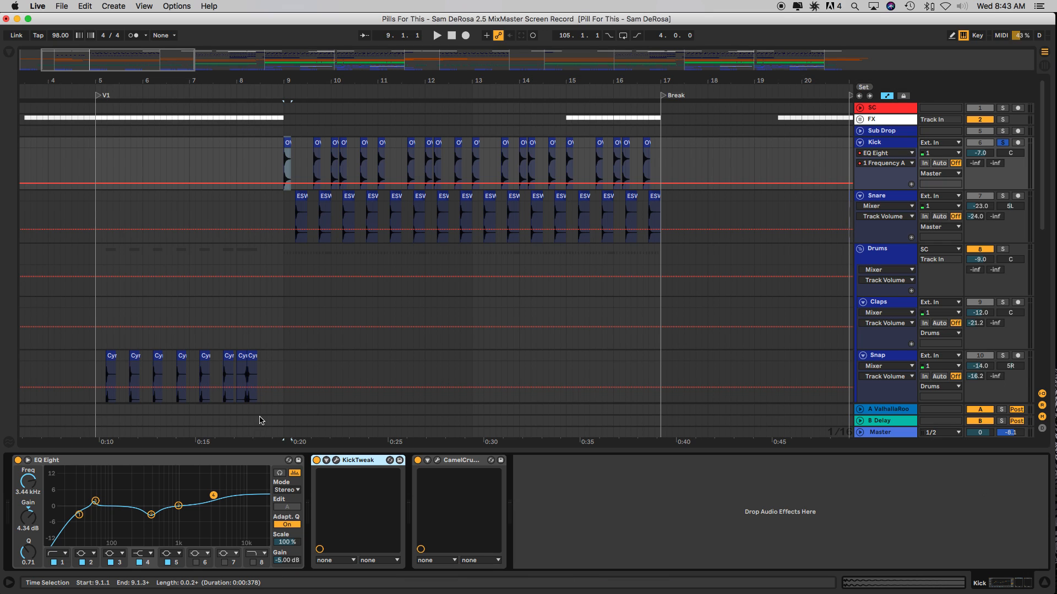
Bypass EQ Eight, KickTweak and CamelCrusher on the Kick track and play the unprocessed kick from bar 9
{"action": "left_click", "coordinate": [18, 460]}
{"action": "left_click", "coordinate": [317, 460]}
{"action": "left_click", "coordinate": [418, 460]}
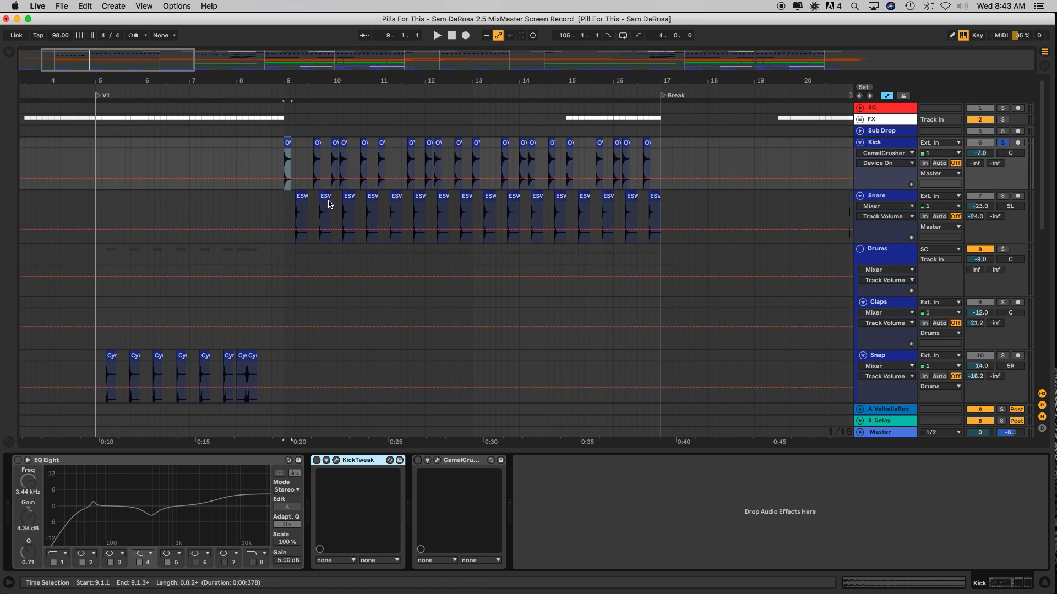
{"action": "left_click", "coordinate": [287, 144]}
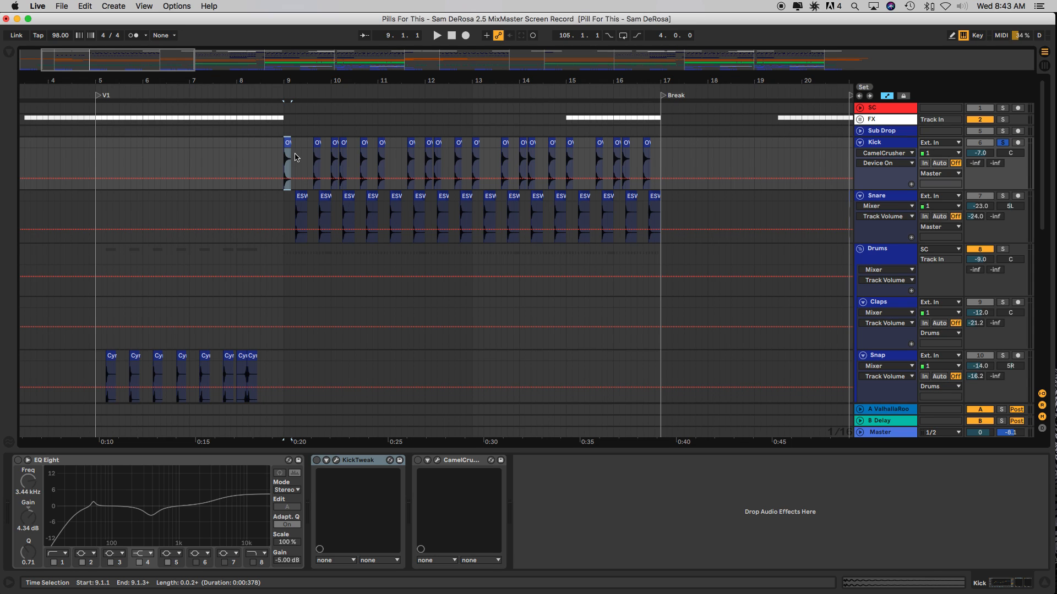
{"action": "key", "text": "space"}
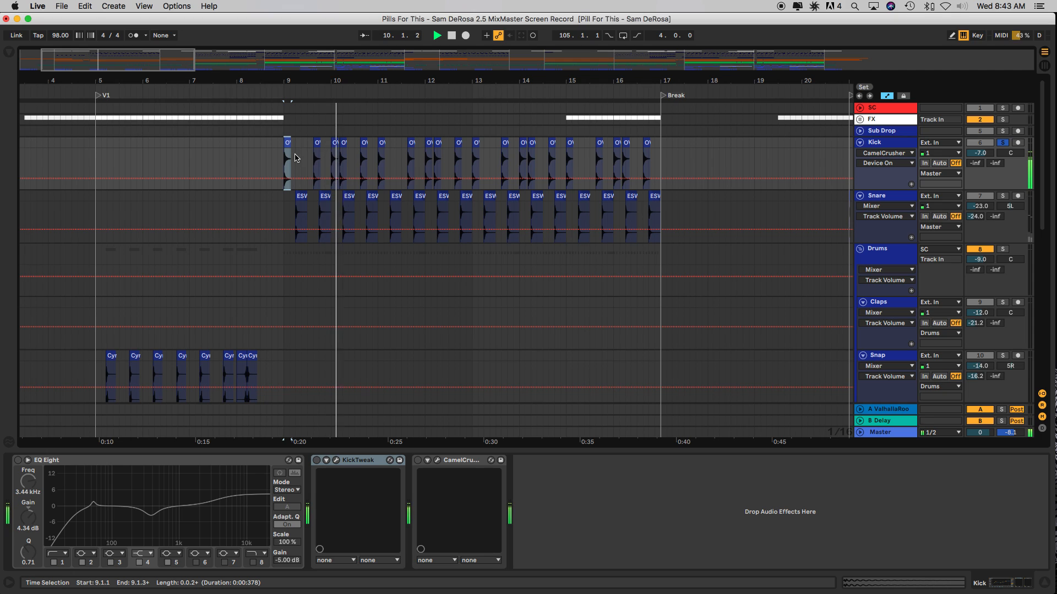
{"action": "key", "text": "space"}
Re-enable EQ Eight, KickTweak and CamelCrusher and play the processed kick from bar 9 for comparison
{"action": "left_click", "coordinate": [95, 463]}
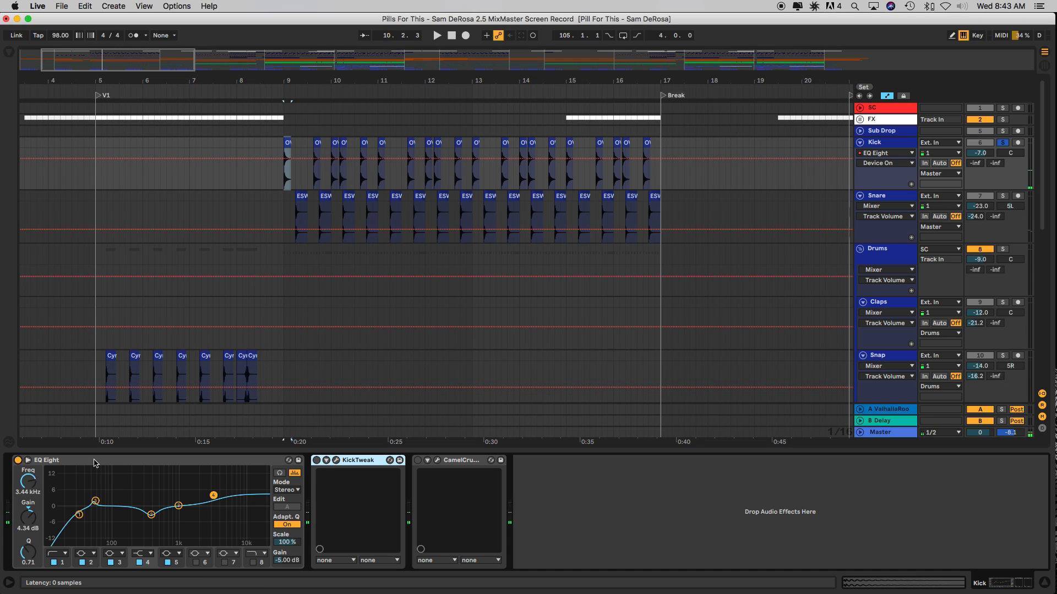
{"action": "left_click", "coordinate": [316, 460]}
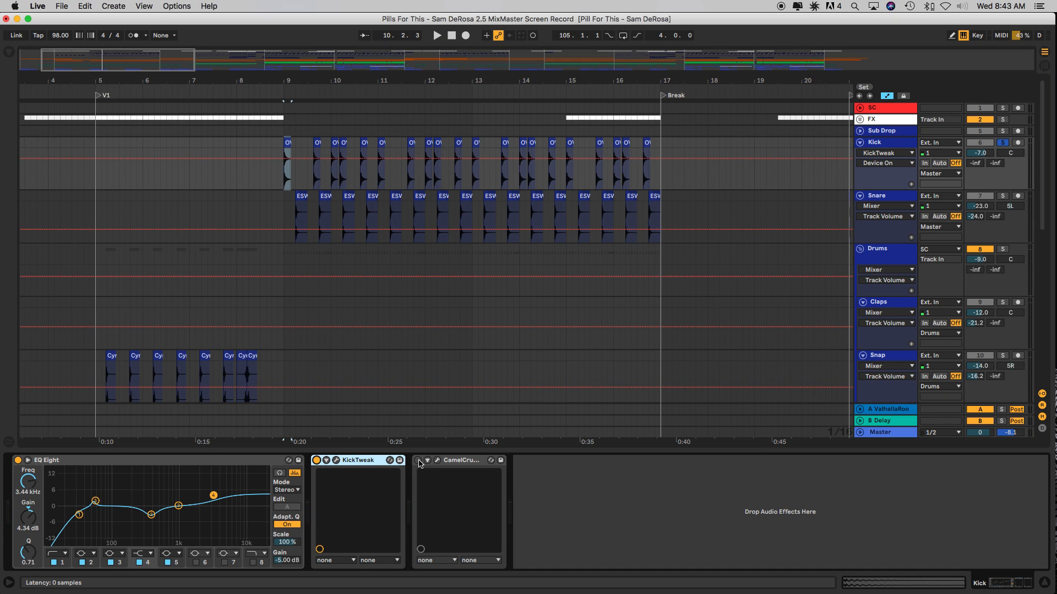
{"action": "left_click", "coordinate": [418, 460]}
{"action": "left_click", "coordinate": [285, 143]}
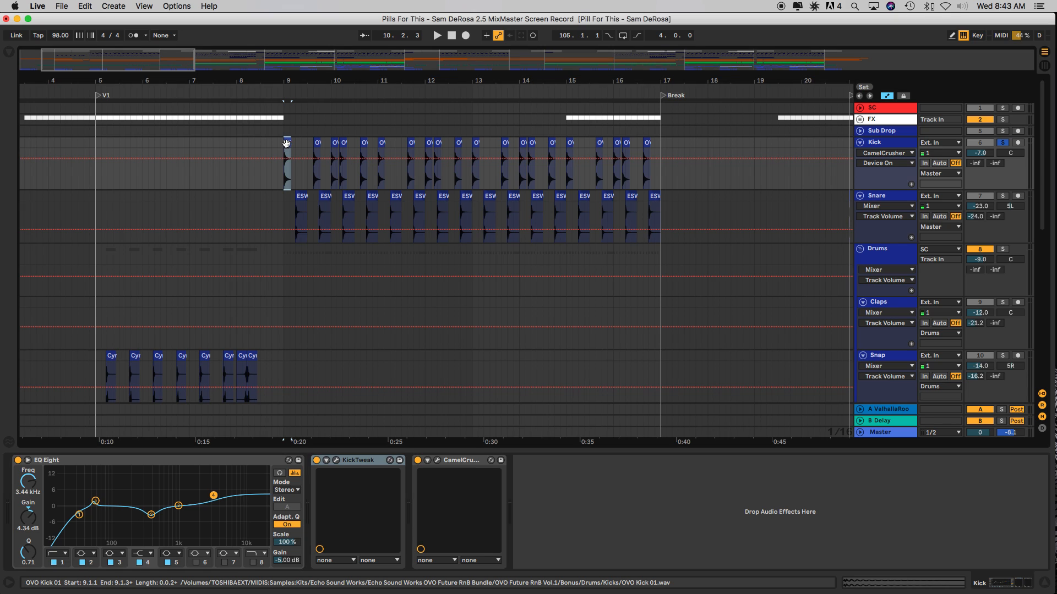
{"action": "key", "text": "space"}
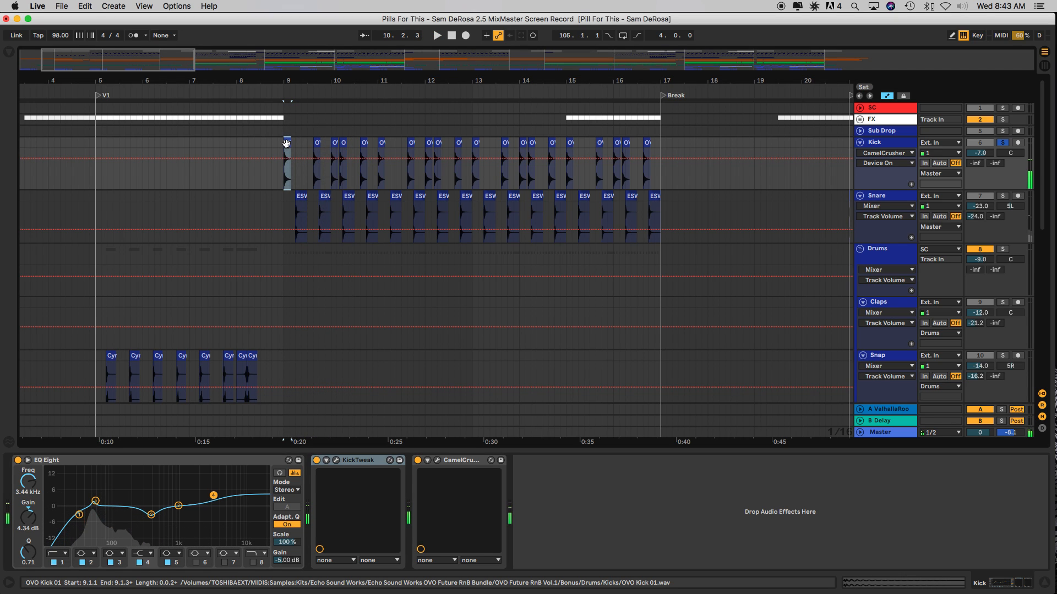
{"action": "key", "text": "space"}
Add the Snare track to the solo and play it together with the Kick from bar 9
{"action": "left_click", "coordinate": [395, 196]}
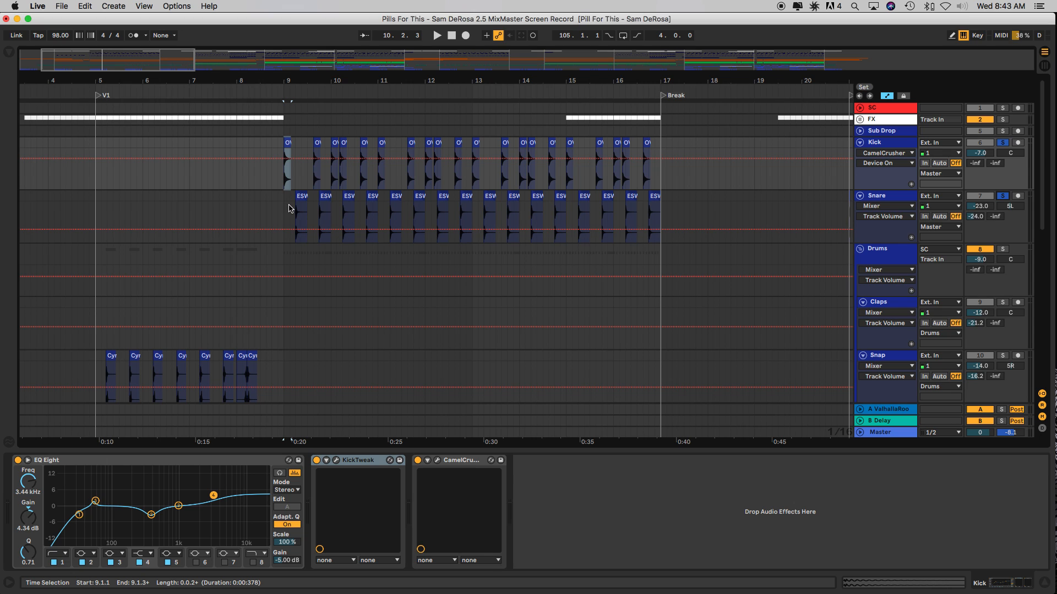
{"action": "key", "text": "space"}
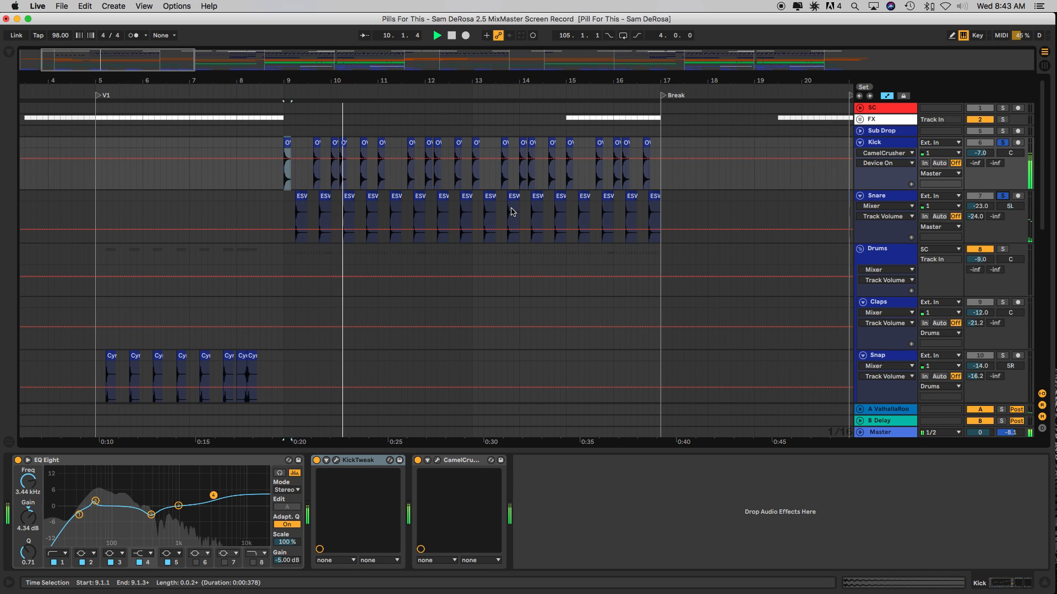
{"action": "scroll", "coordinate": [512, 212], "scroll_direction": "down", "scroll_amount": 2}
{"action": "scroll", "coordinate": [512, 212], "scroll_direction": "down", "scroll_amount": 4}
{"action": "scroll", "coordinate": [512, 212], "scroll_direction": "up", "scroll_amount": 5}
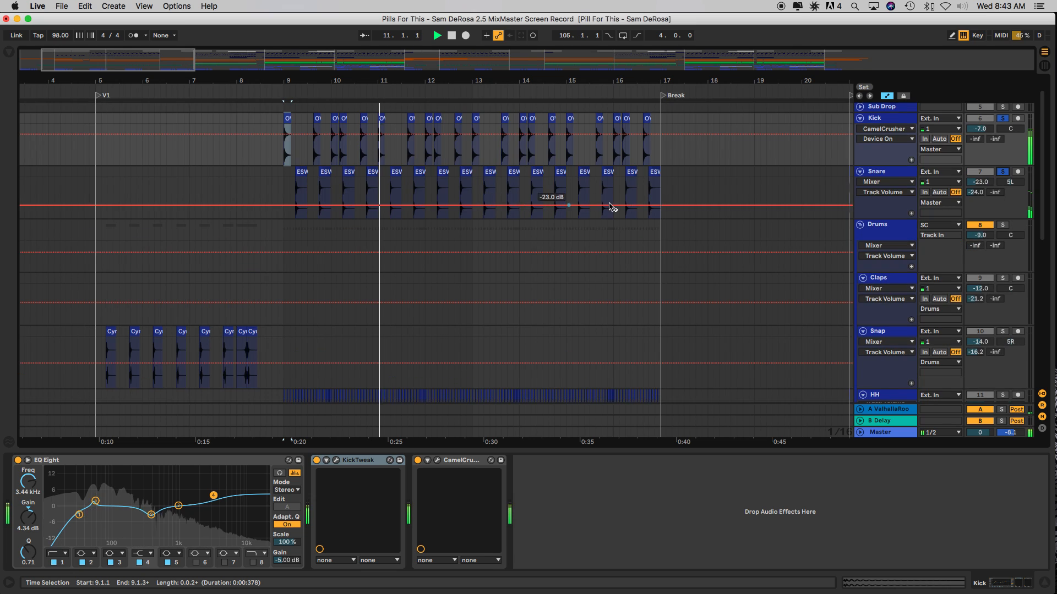
{"action": "scroll", "coordinate": [599, 214], "scroll_direction": "down", "scroll_amount": 2}
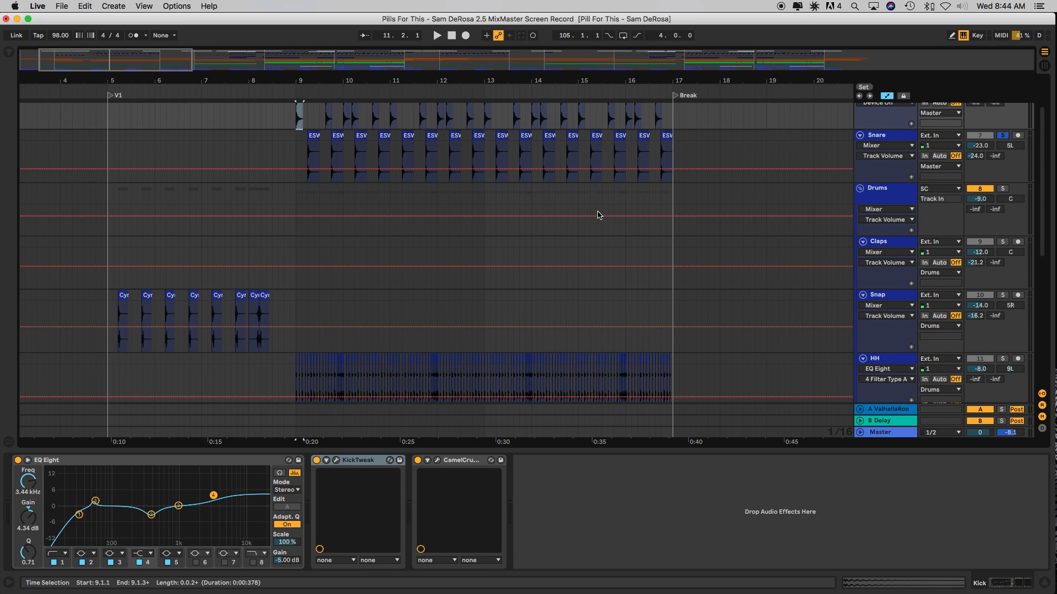
{"action": "scroll", "coordinate": [600, 215], "scroll_direction": "up", "scroll_amount": 2}
{"action": "scroll", "coordinate": [599, 215], "scroll_direction": "up", "scroll_amount": 1}
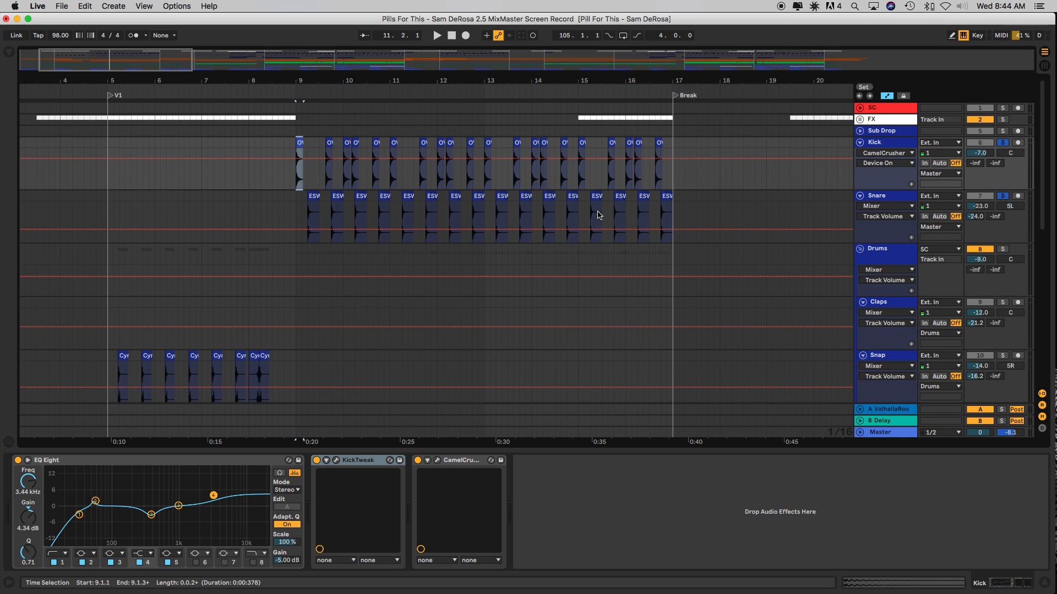
Solo the HH track alone and play its hi-hat pattern from bar 9
{"action": "scroll", "coordinate": [297, 206], "scroll_direction": "down", "scroll_amount": 10}
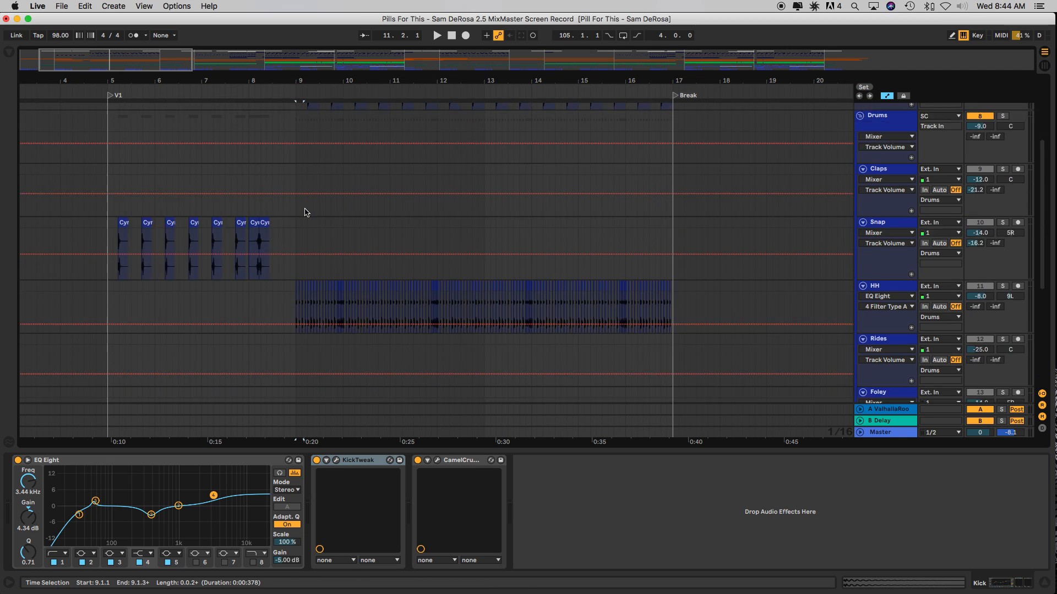
{"action": "left_click", "coordinate": [1002, 213]}
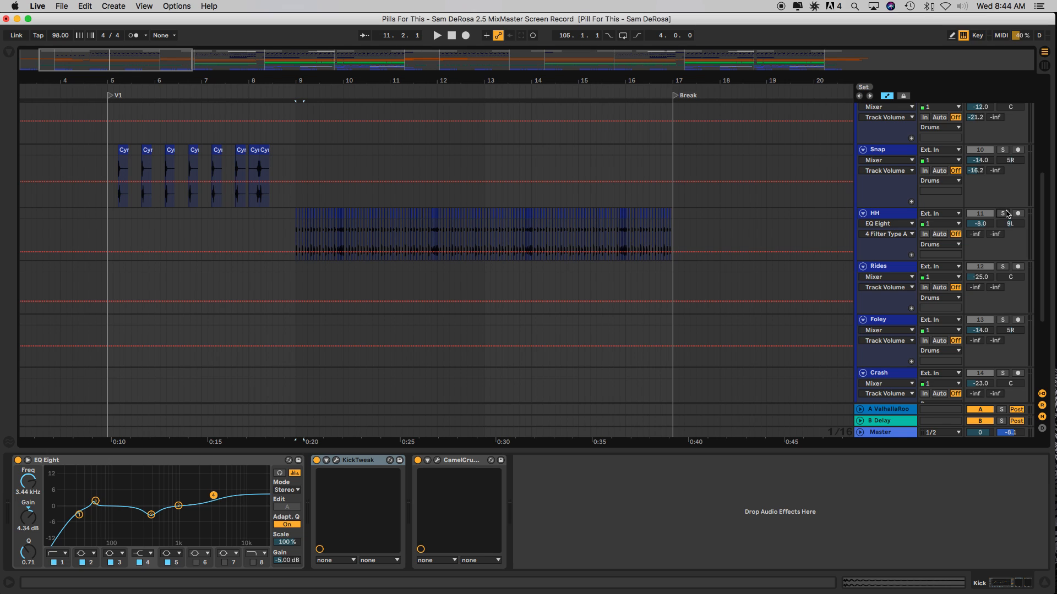
{"action": "left_click", "coordinate": [295, 215]}
{"action": "key", "text": "space"}
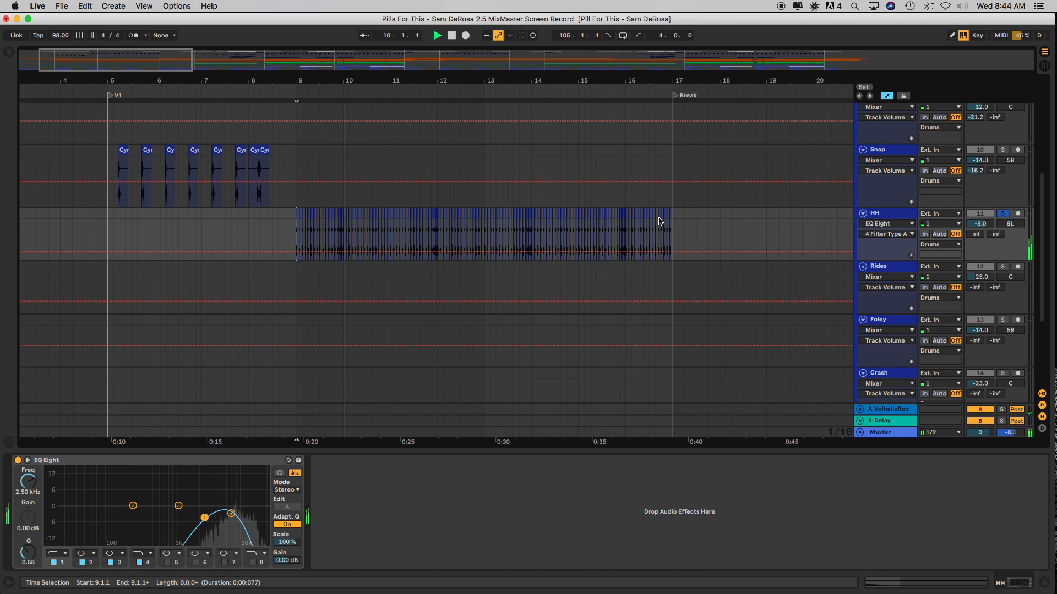
{"action": "scroll", "coordinate": [699, 238], "scroll_direction": "up", "scroll_amount": 3}
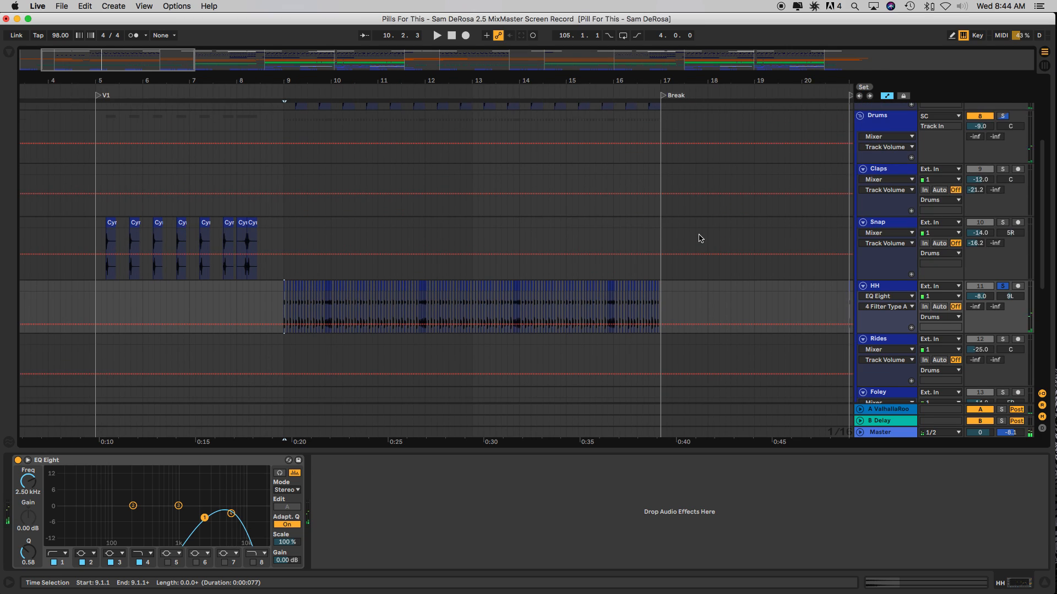
{"action": "scroll", "coordinate": [699, 239], "scroll_direction": "left", "scroll_amount": 2}
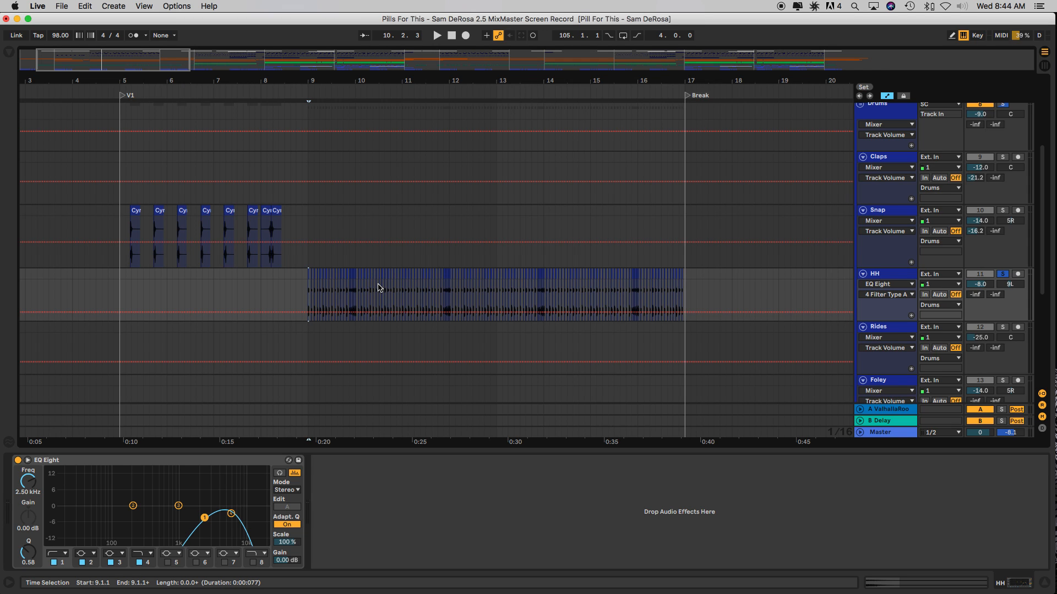
Select the first clip of the kick roll at bar 25 on the Kick track for a close look
{"action": "scroll", "coordinate": [607, 276], "scroll_direction": "up", "scroll_amount": 5}
{"action": "scroll", "coordinate": [608, 276], "scroll_direction": "right", "scroll_amount": 3}
{"action": "key", "text": "minus"}
{"action": "key", "text": "minus"}
{"action": "key", "text": "minus"}
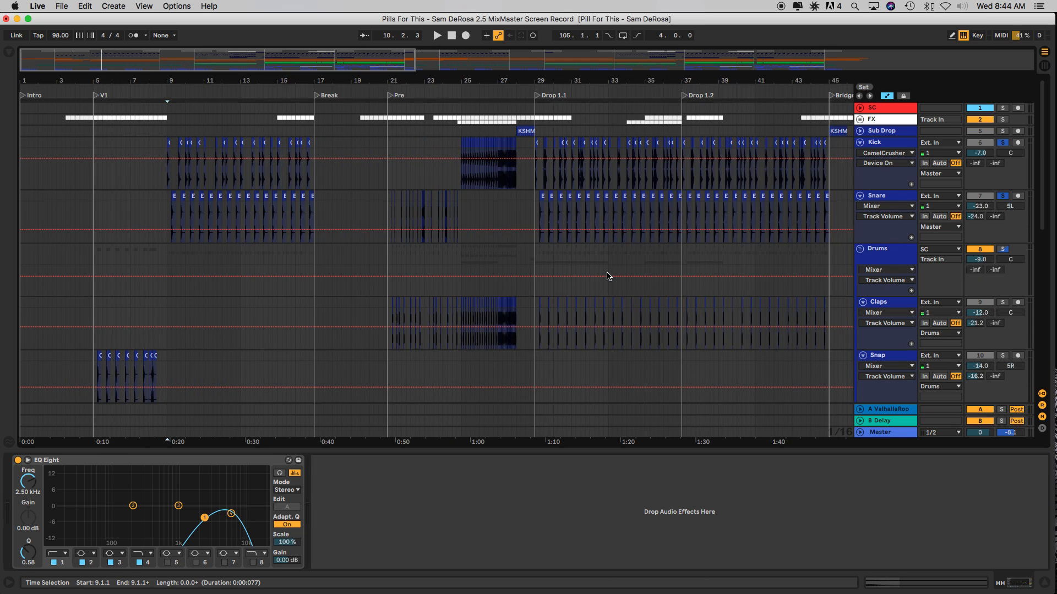
{"action": "scroll", "coordinate": [330, 210], "scroll_direction": "down", "scroll_amount": 1}
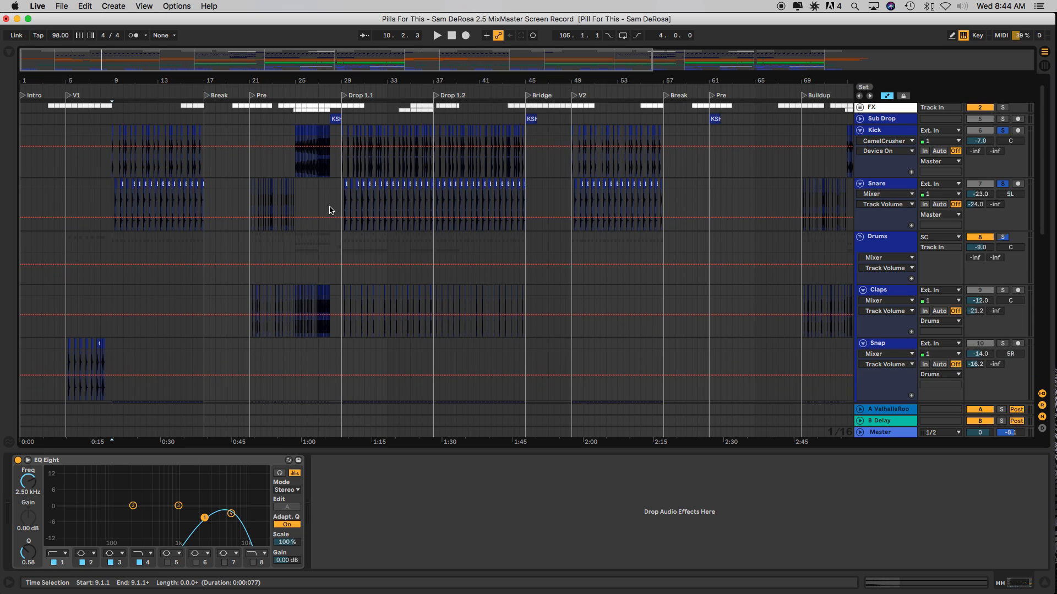
{"action": "left_click", "coordinate": [295, 134]}
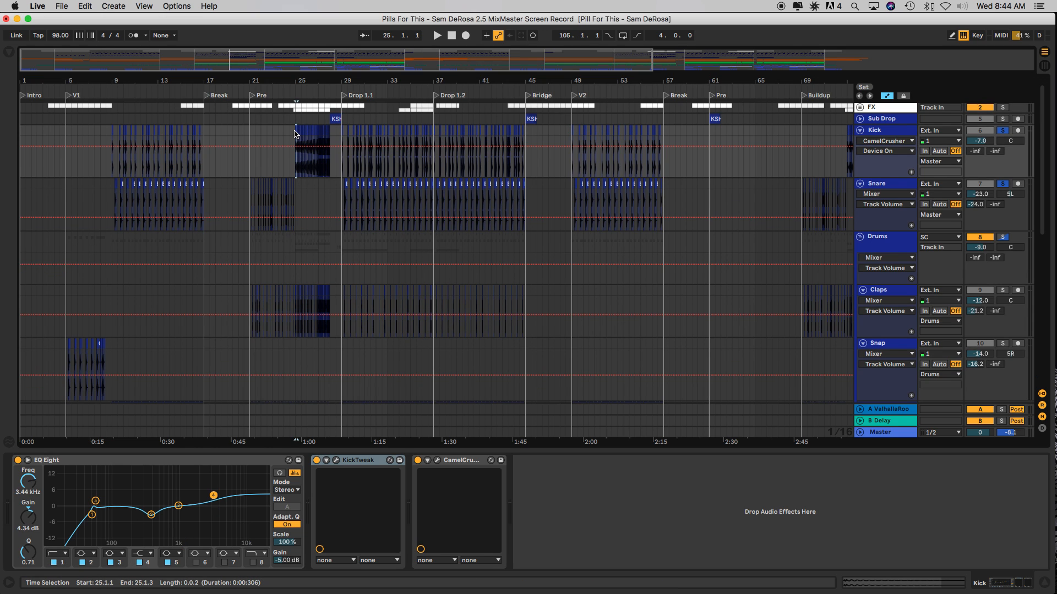
{"action": "key", "text": "plus"}
{"action": "key", "text": "plus"}
{"action": "key", "text": "plus"}
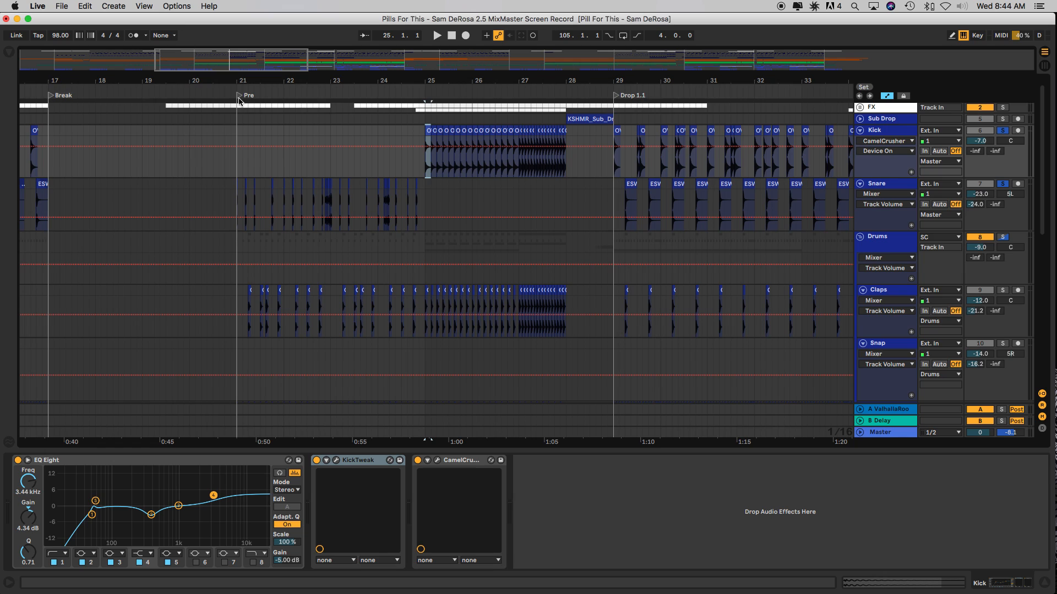
Add the Drums group and the Sub Drop track to the solo and play from the Pre marker at bar 21
{"action": "left_click", "coordinate": [1005, 238]}
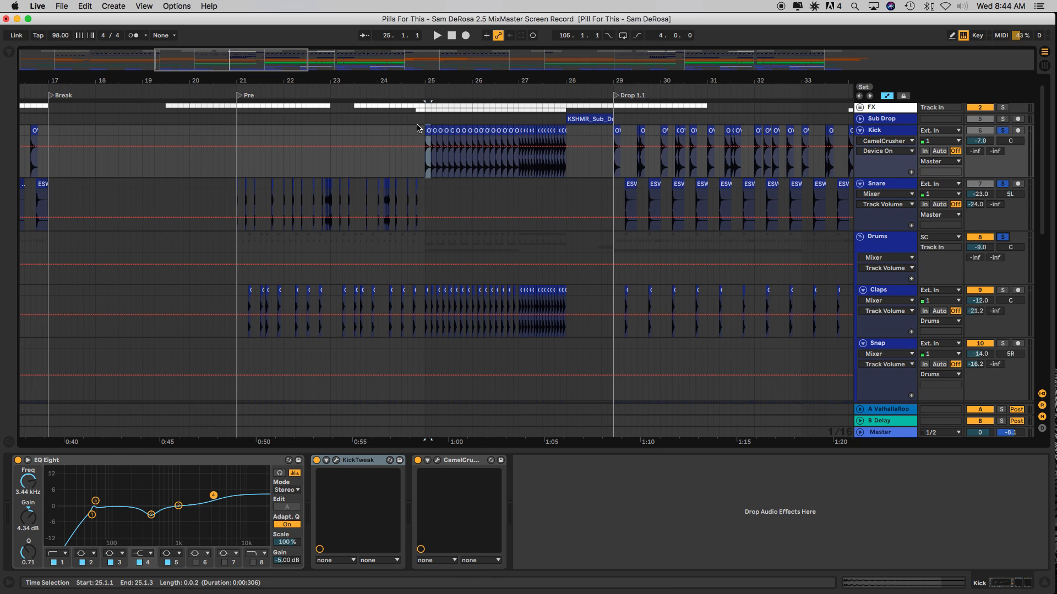
{"action": "left_click", "coordinate": [240, 95]}
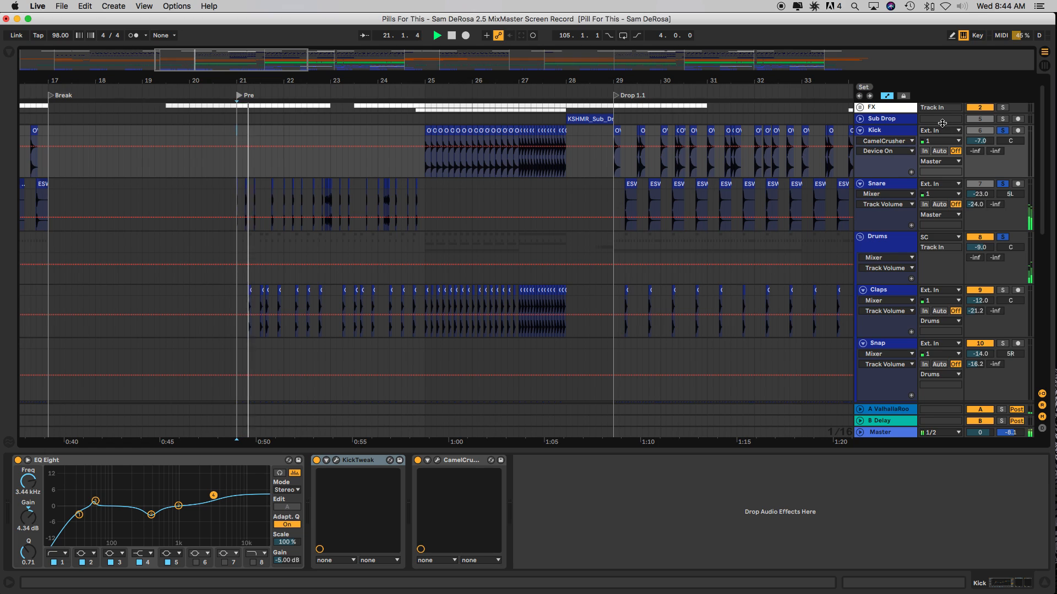
{"action": "left_click", "coordinate": [1002, 119]}
{"action": "scroll", "coordinate": [682, 155], "scroll_direction": "up", "scroll_amount": 1}
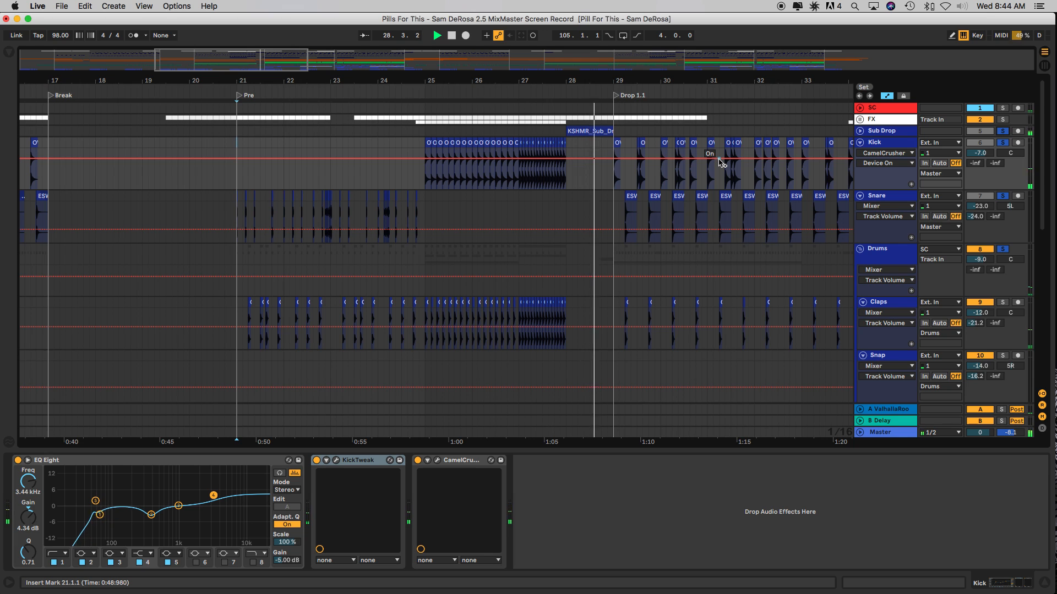
{"action": "key", "text": "space"}
Examine the Snare track's pattern in the Pre section, selecting its first hit at bar 21
{"action": "key", "text": "minus"}
{"action": "key", "text": "minus"}
{"action": "left_click_drag", "start_coordinate": [296, 276], "coordinate": [308, 276]}
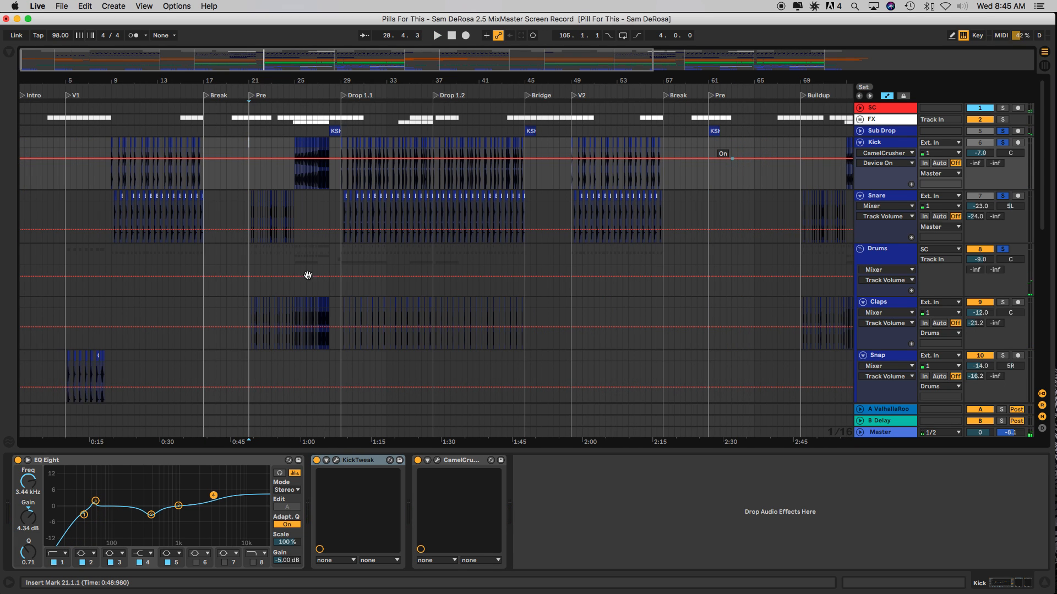
{"action": "scroll", "coordinate": [252, 285], "scroll_direction": "down", "scroll_amount": 1}
{"action": "left_click", "coordinate": [239, 250]}
{"action": "key", "text": "plus"}
{"action": "key", "text": "plus"}
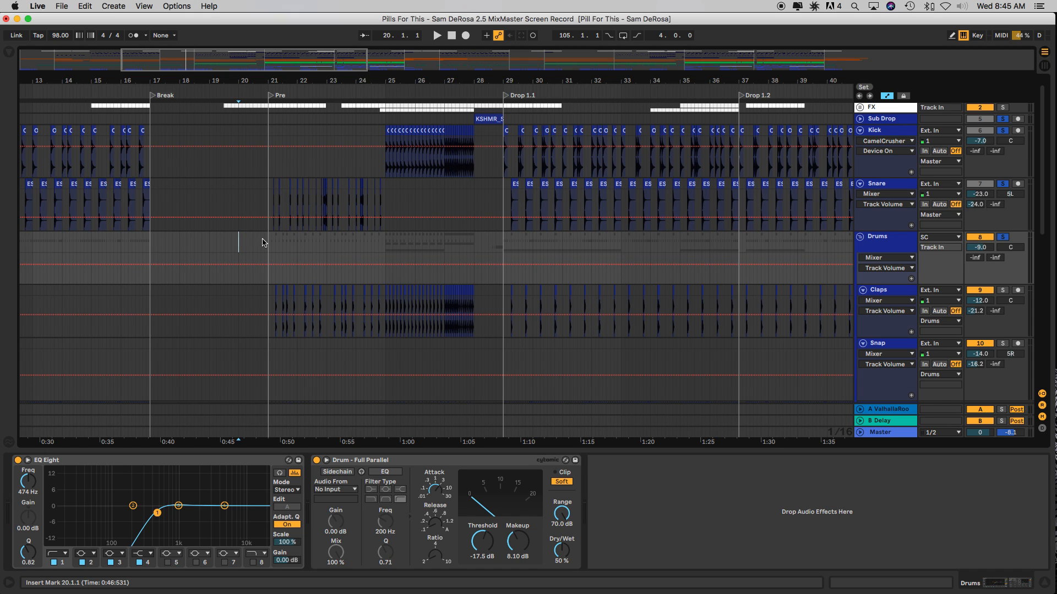
{"action": "scroll", "coordinate": [262, 242], "scroll_direction": "up", "scroll_amount": 1}
{"action": "scroll", "coordinate": [262, 242], "scroll_direction": "right", "scroll_amount": 1}
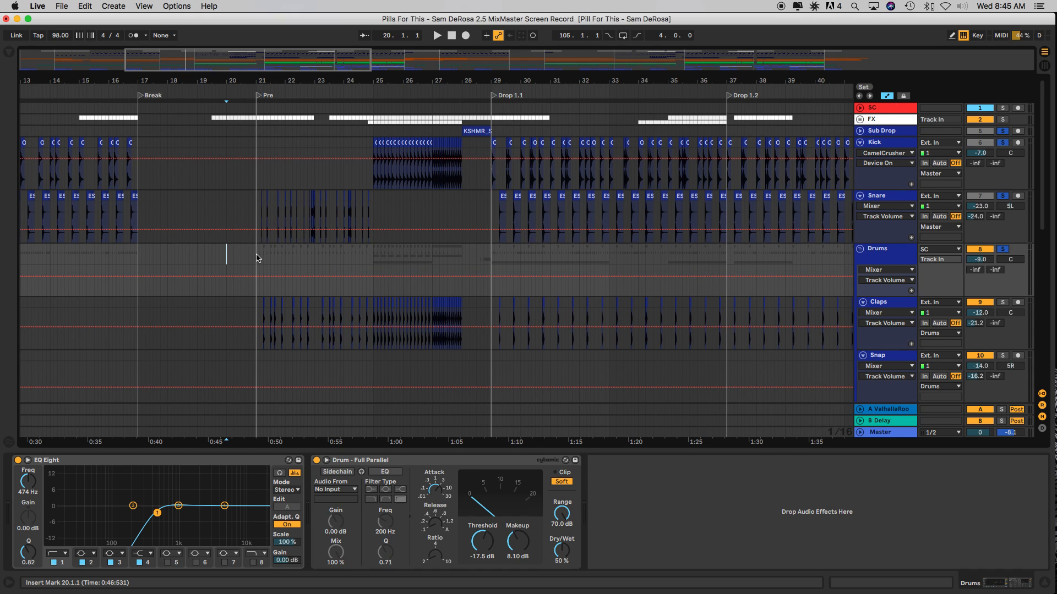
{"action": "key", "text": "plus"}
{"action": "key", "text": "plus"}
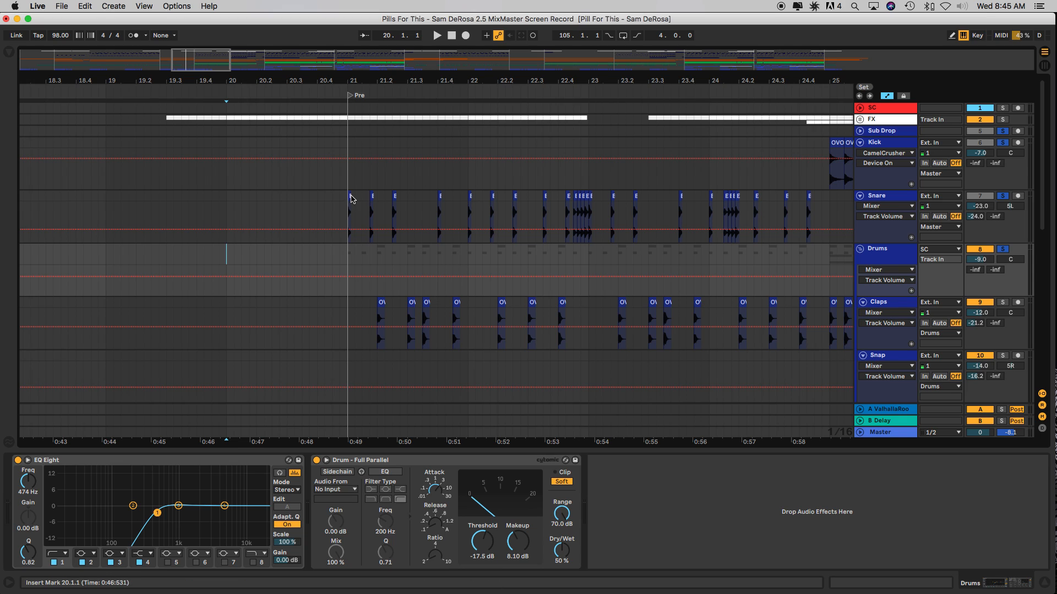
{"action": "left_click", "coordinate": [352, 199]}
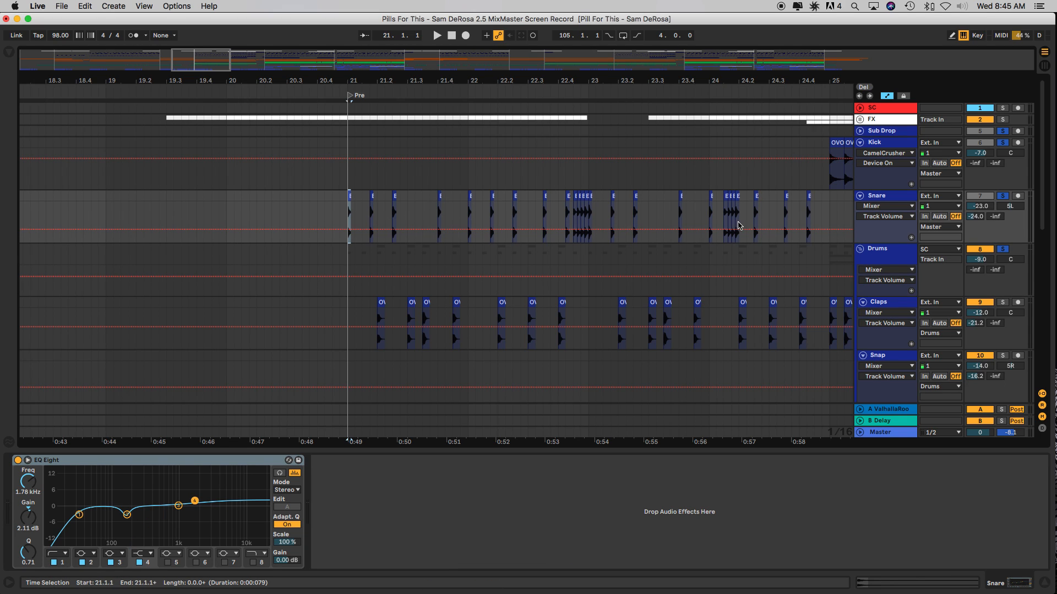
{"action": "scroll", "coordinate": [456, 250], "scroll_direction": "right", "scroll_amount": 10}
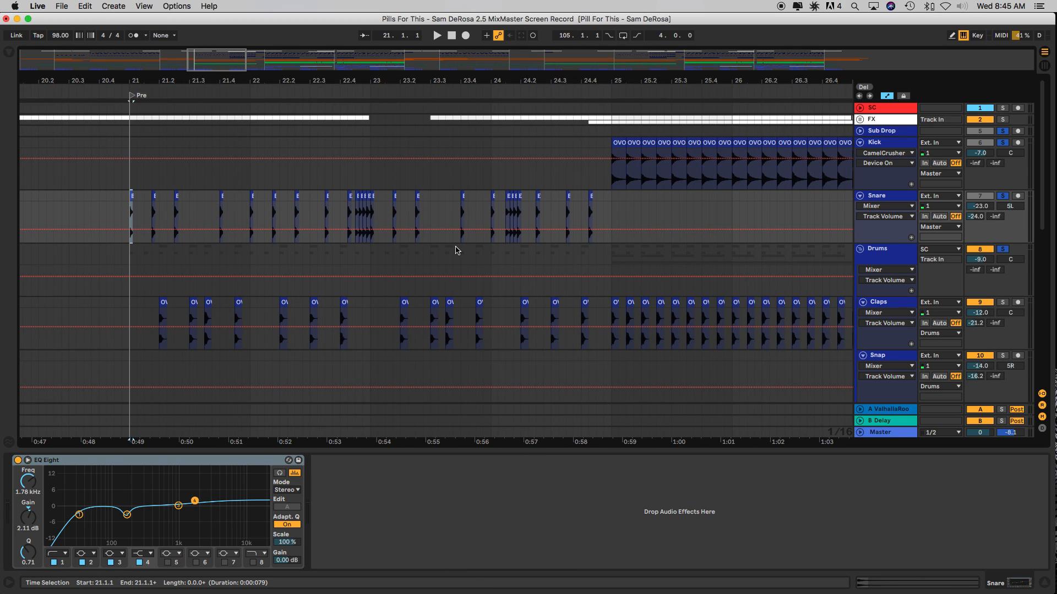
Place the insert marker at bar 21 on the Claps track and examine the claps, hi-hats and rides leading to Drop 1.1
{"action": "key", "text": "minus"}
{"action": "scroll", "coordinate": [456, 250], "scroll_direction": "down", "scroll_amount": 2}
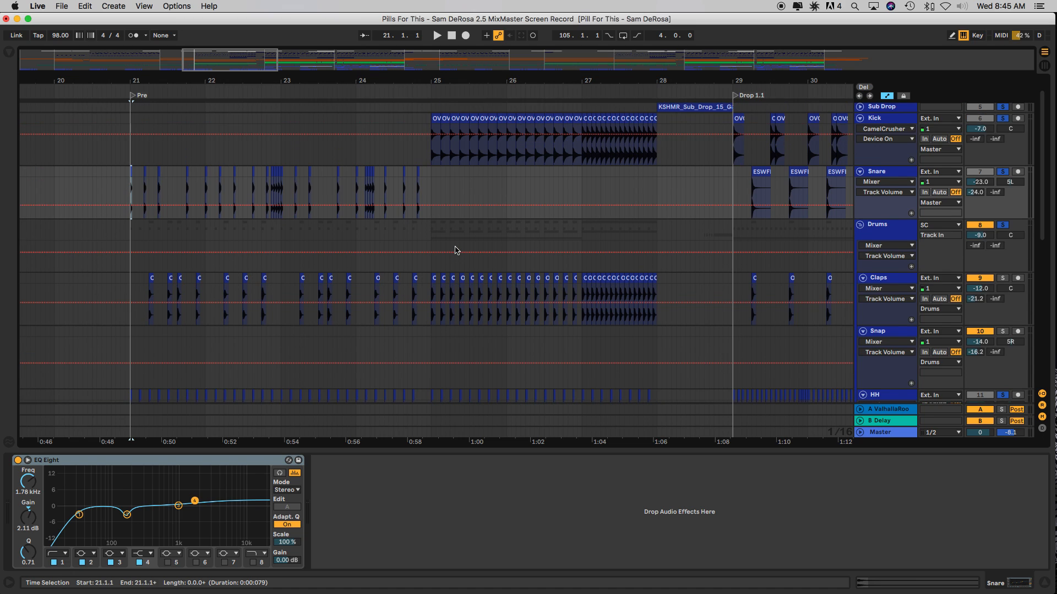
{"action": "left_click", "coordinate": [131, 283]}
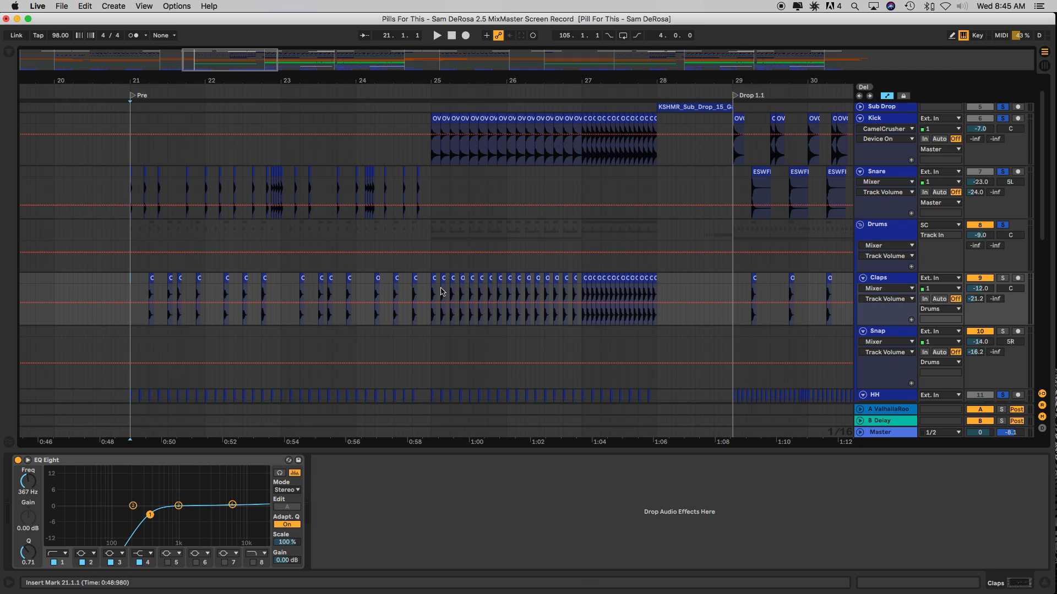
{"action": "scroll", "coordinate": [444, 288], "scroll_direction": "down", "scroll_amount": 3}
{"action": "scroll", "coordinate": [442, 291], "scroll_direction": "up", "scroll_amount": 2}
{"action": "scroll", "coordinate": [444, 292], "scroll_direction": "down", "scroll_amount": 3}
{"action": "scroll", "coordinate": [444, 292], "scroll_direction": "left", "scroll_amount": 2}
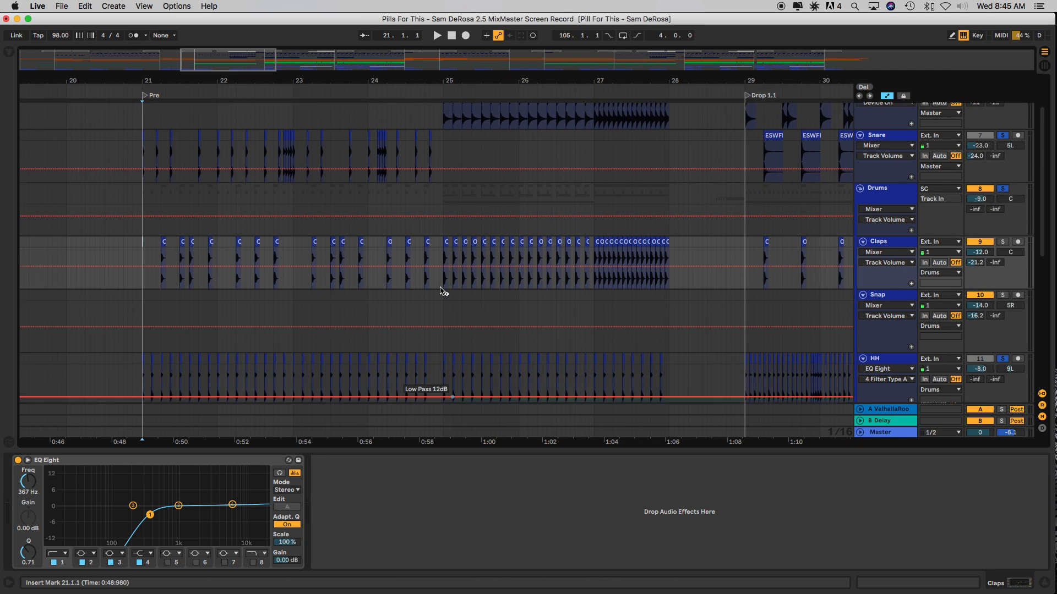
{"action": "scroll", "coordinate": [443, 292], "scroll_direction": "up", "scroll_amount": 1}
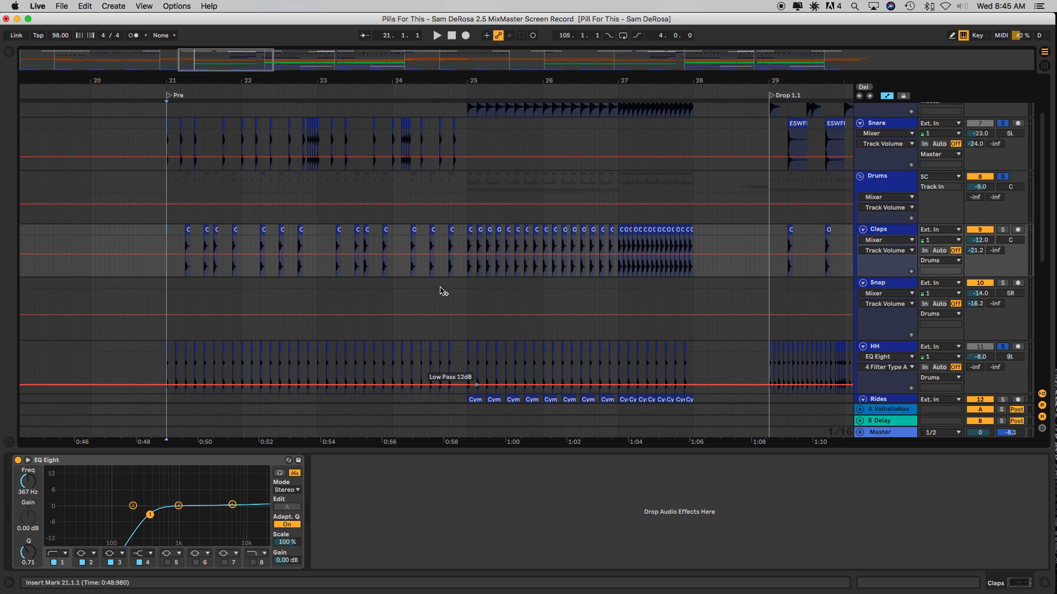
{"action": "scroll", "coordinate": [444, 291], "scroll_direction": "down", "scroll_amount": 2}
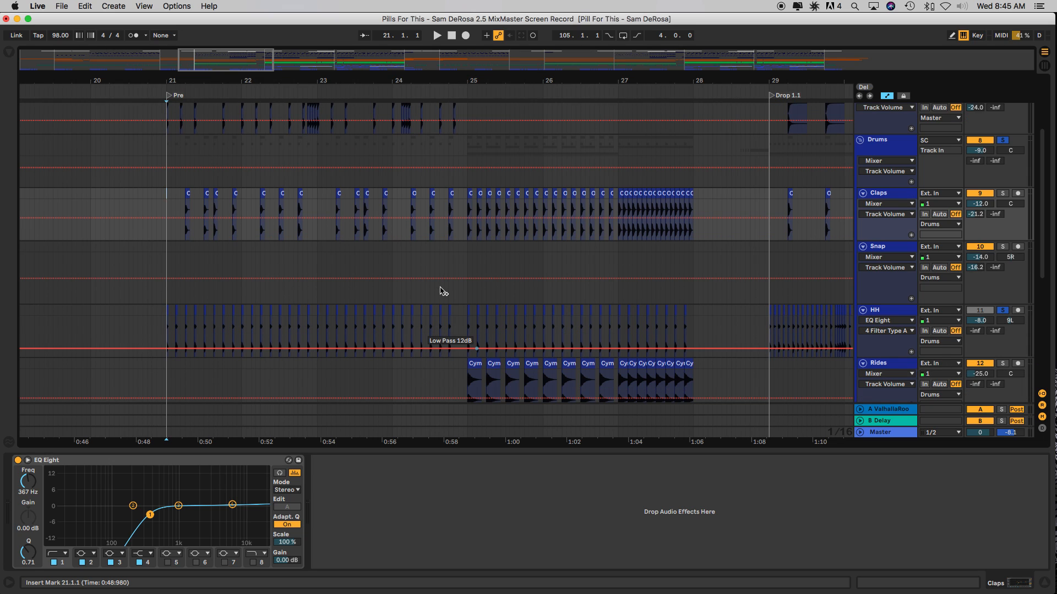
Play the soloed drums of the Pre section from the first HH clip at bar 21
{"action": "left_click", "coordinate": [166, 312]}
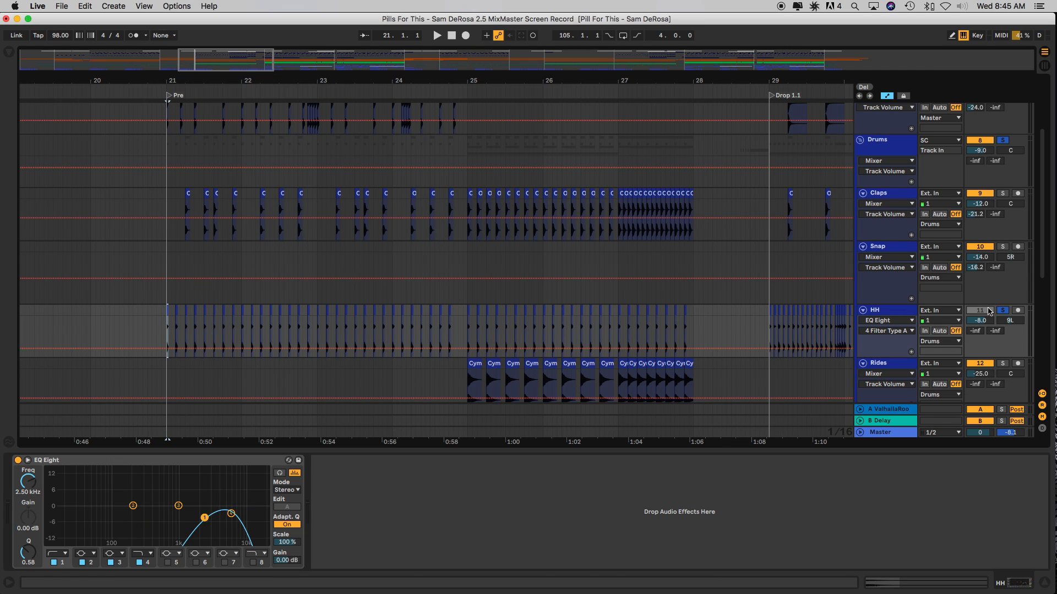
{"action": "scroll", "coordinate": [380, 213], "scroll_direction": "up", "scroll_amount": 5}
{"action": "scroll", "coordinate": [380, 213], "scroll_direction": "down", "scroll_amount": 4}
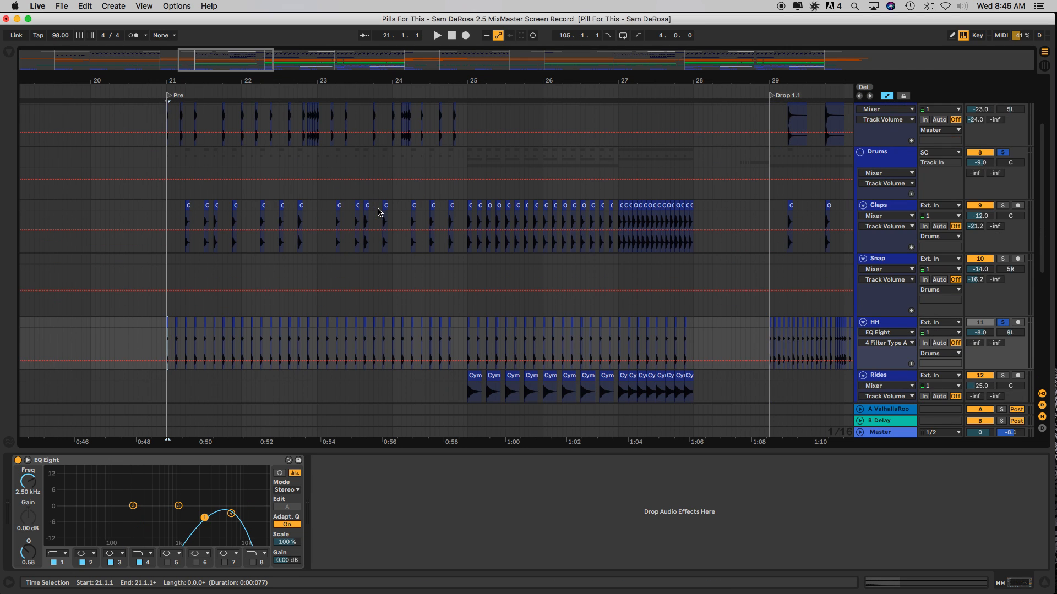
{"action": "key", "text": "space"}
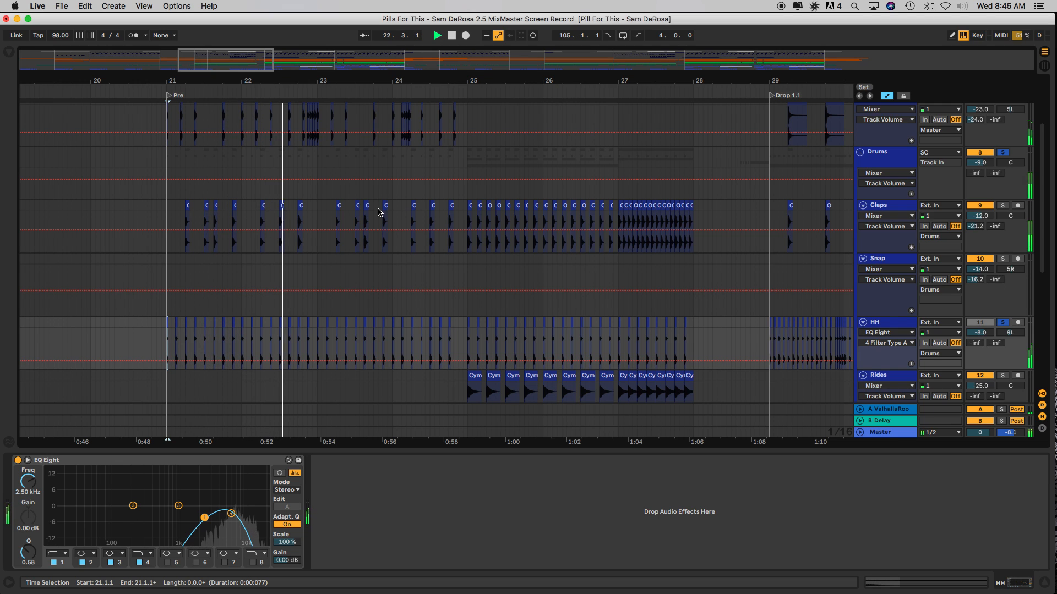
{"action": "key", "text": "space"}
Unfold the FX group, add it to the solo and select the Sweeps clip that starts at the Pre marker
{"action": "scroll", "coordinate": [380, 213], "scroll_direction": "up", "scroll_amount": 4}
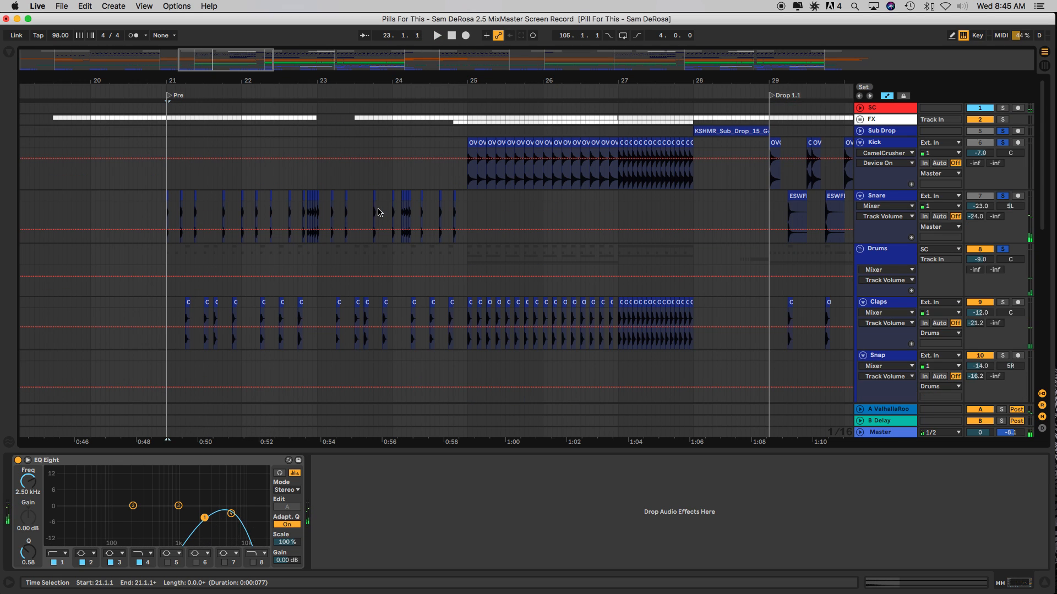
{"action": "left_click", "coordinate": [860, 119]}
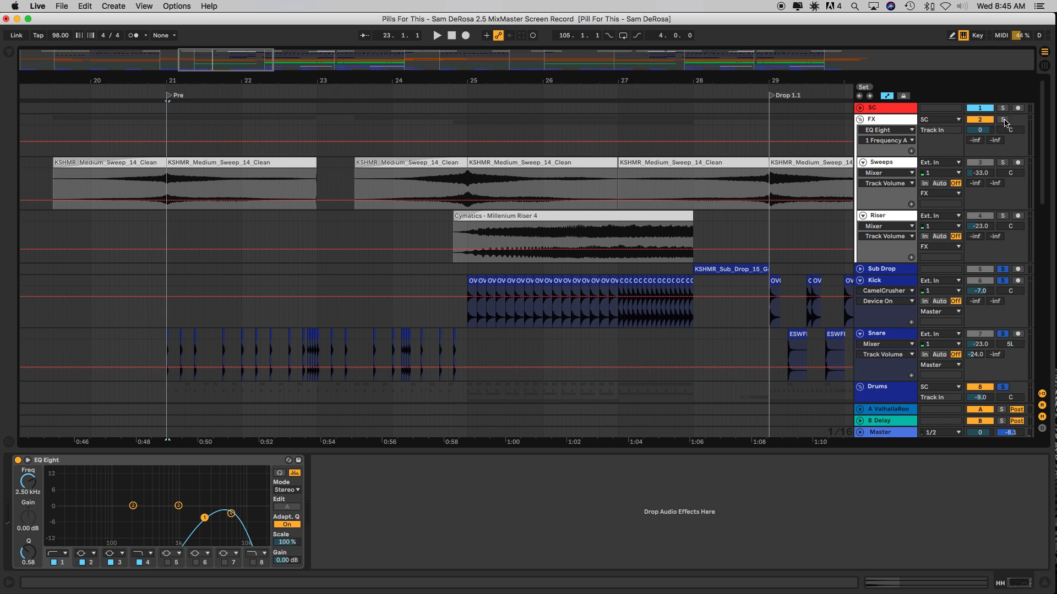
{"action": "left_click", "coordinate": [1003, 119]}
{"action": "left_click", "coordinate": [224, 163]}
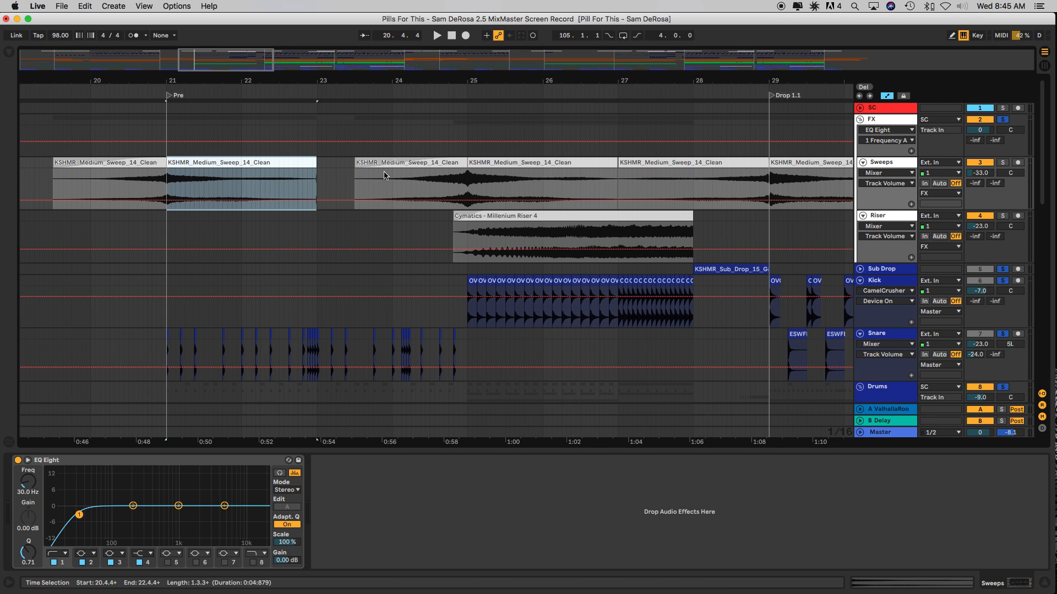
Examine the layers of the build-up at bar 25, from the riser and kick roll to the rides and crash
{"action": "scroll", "coordinate": [523, 216], "scroll_direction": "down", "scroll_amount": 10}
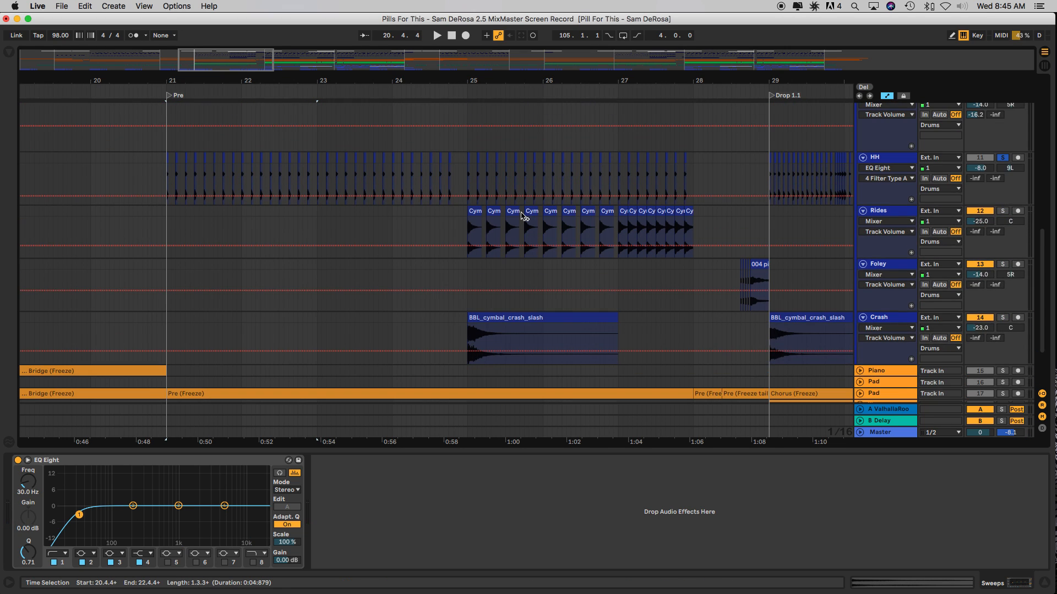
{"action": "left_click", "coordinate": [463, 223]}
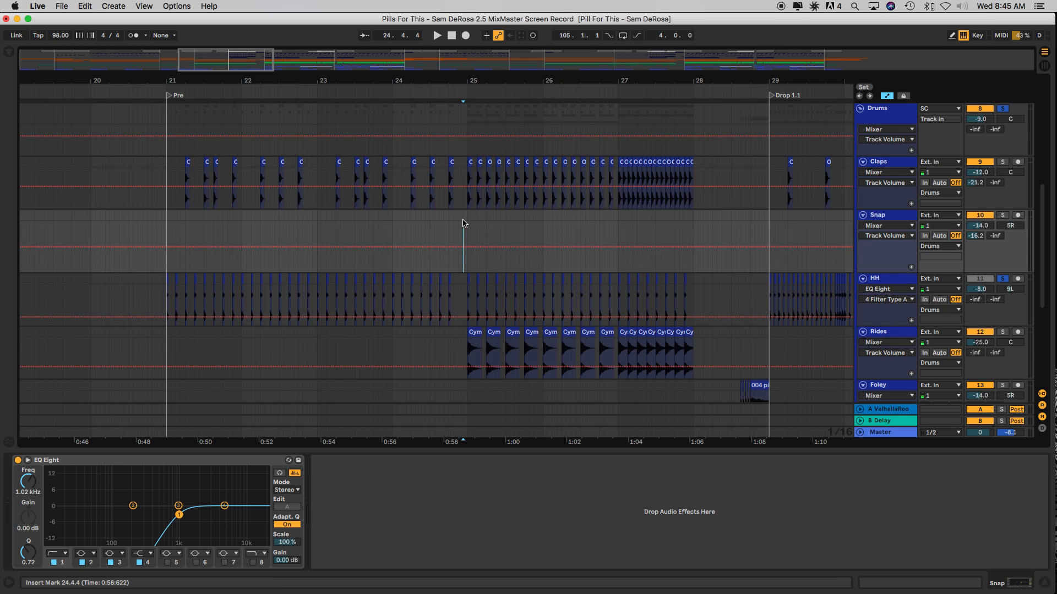
{"action": "scroll", "coordinate": [463, 223], "scroll_direction": "up", "scroll_amount": 5}
{"action": "left_click", "coordinate": [471, 252]}
{"action": "scroll", "coordinate": [470, 253], "scroll_direction": "down", "scroll_amount": 5}
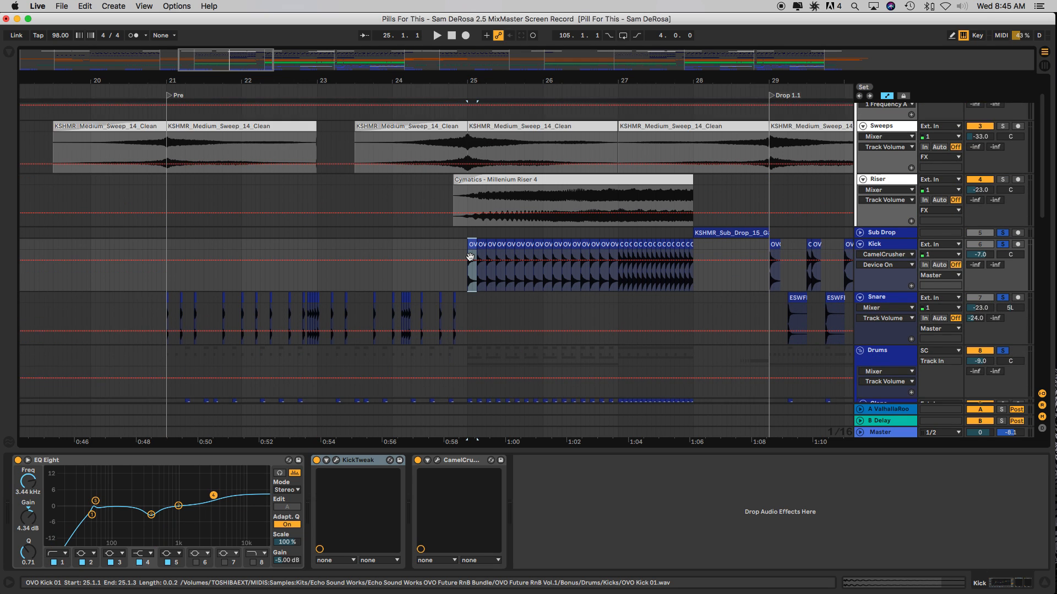
{"action": "scroll", "coordinate": [472, 256], "scroll_direction": "up", "scroll_amount": 3}
{"action": "scroll", "coordinate": [479, 256], "scroll_direction": "down", "scroll_amount": 6}
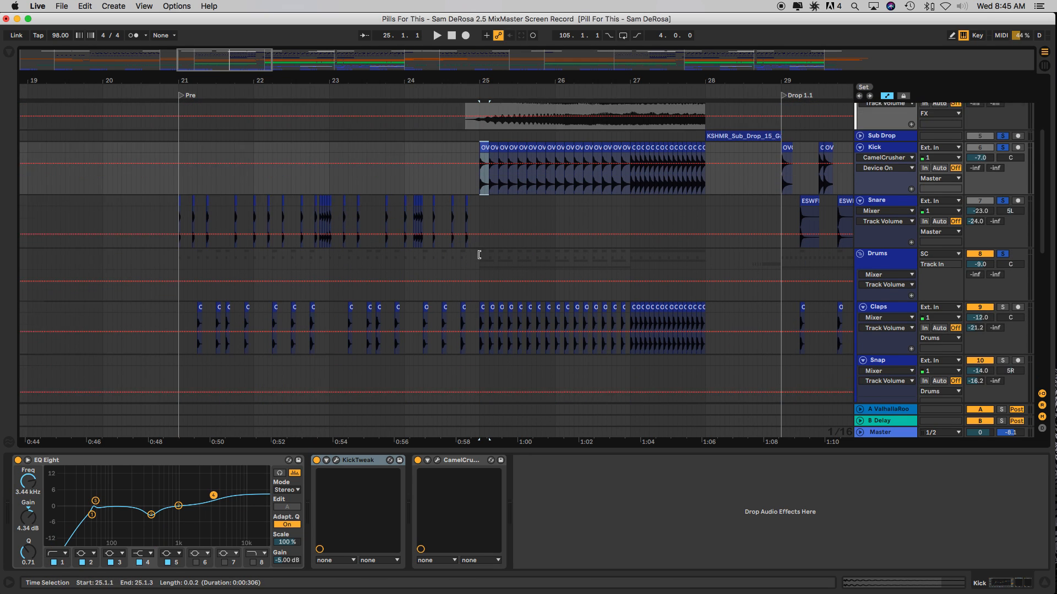
{"action": "scroll", "coordinate": [481, 275], "scroll_direction": "down", "scroll_amount": 1}
Select the cymbal crash clip at bar 25 on the Crash track and play the build-up with the soloed drums and FX
{"action": "left_click", "coordinate": [488, 365]}
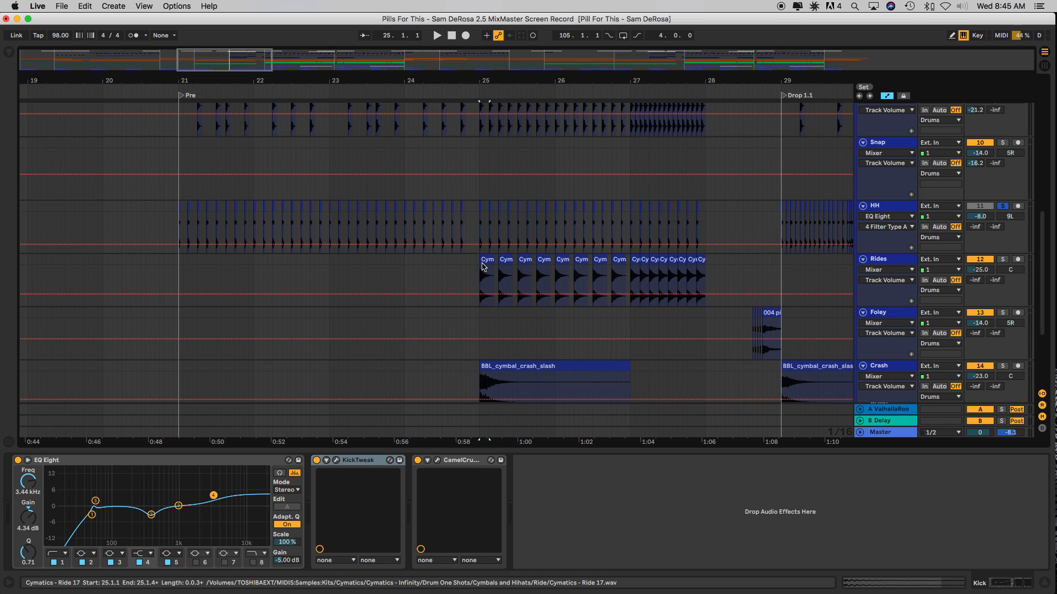
{"action": "scroll", "coordinate": [488, 238], "scroll_direction": "down", "scroll_amount": 3}
{"action": "left_click", "coordinate": [487, 238]}
{"action": "scroll", "coordinate": [488, 240], "scroll_direction": "up", "scroll_amount": 8}
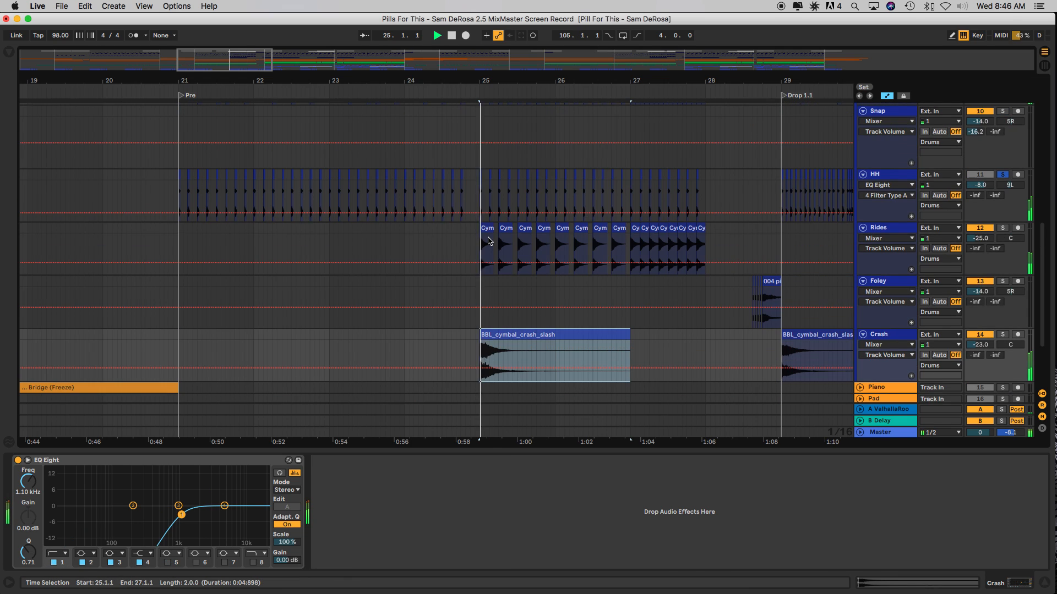
{"action": "key", "text": "space"}
{"action": "scroll", "coordinate": [488, 240], "scroll_direction": "up", "scroll_amount": 2}
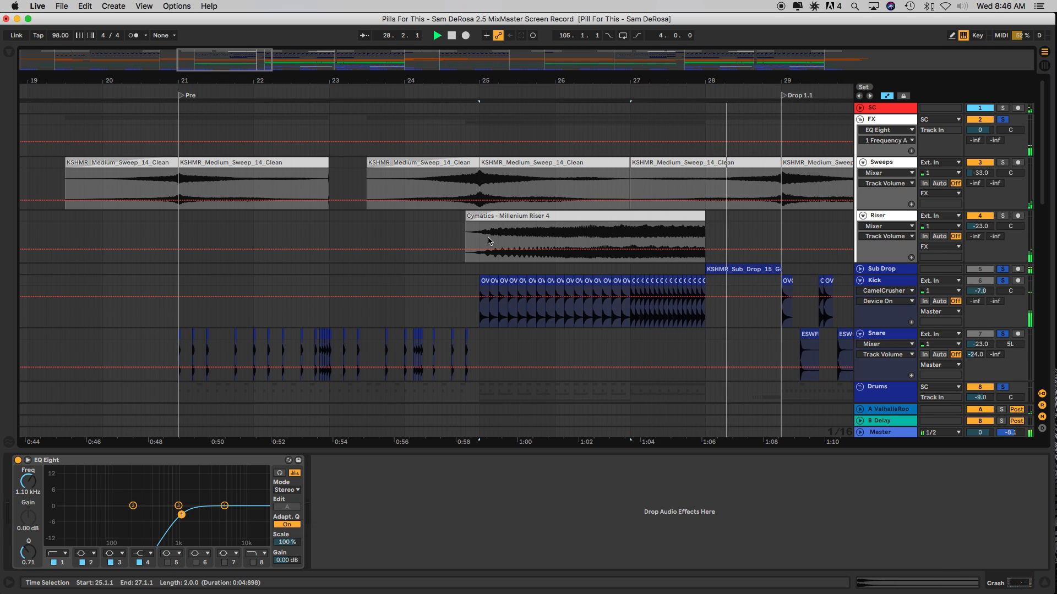
{"action": "key", "text": "space"}
Look over the drum and FX layers of the drop and play them soloed from the Drop 1.1 marker
{"action": "scroll", "coordinate": [484, 279], "scroll_direction": "down", "scroll_amount": 10}
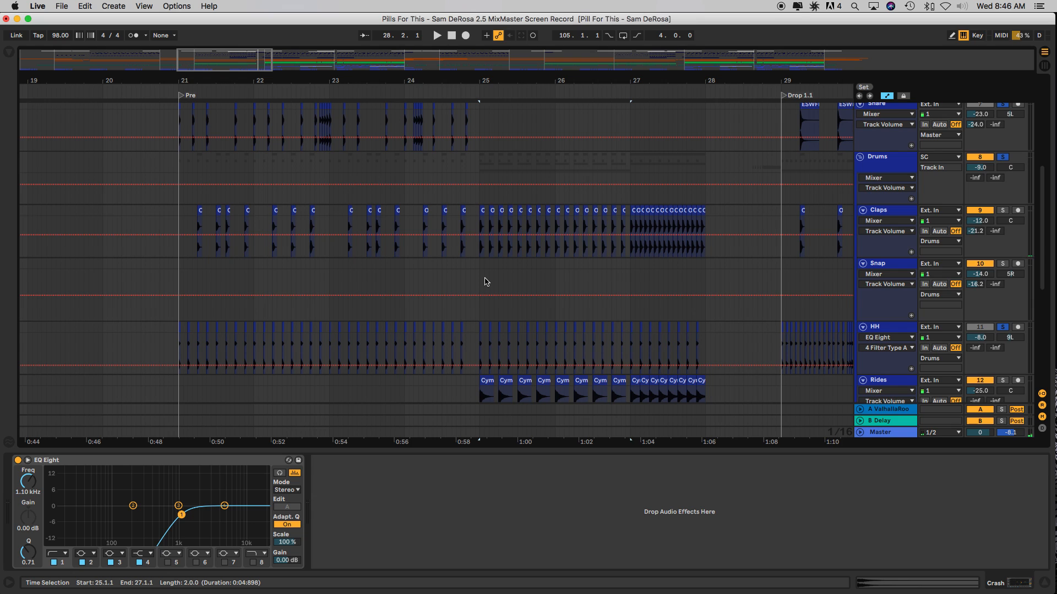
{"action": "key", "text": "minus"}
{"action": "key", "text": "minus"}
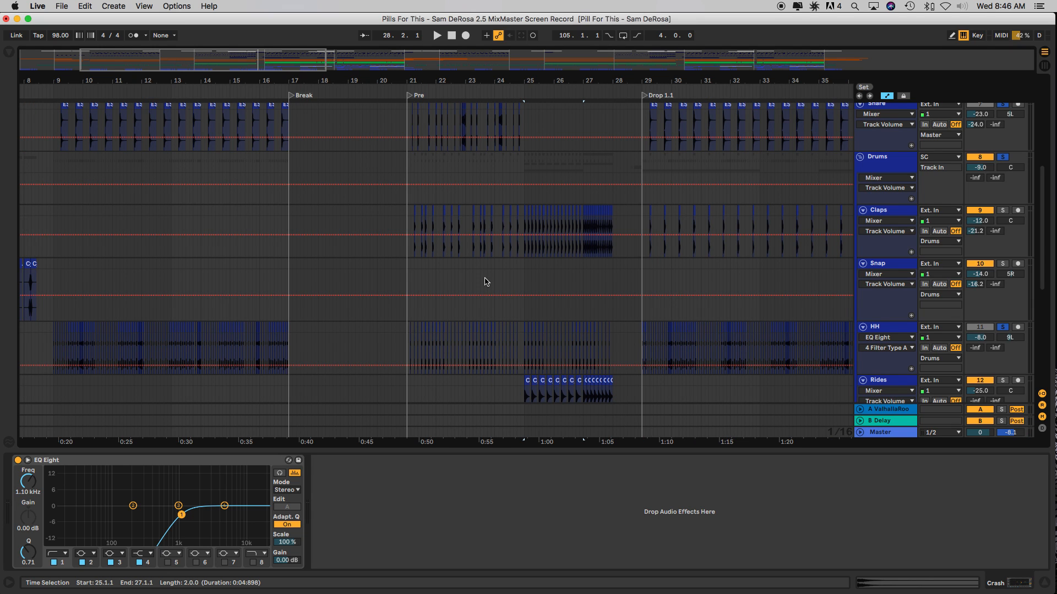
{"action": "scroll", "coordinate": [484, 282], "scroll_direction": "right", "scroll_amount": 10}
{"action": "scroll", "coordinate": [484, 281], "scroll_direction": "up", "scroll_amount": 5}
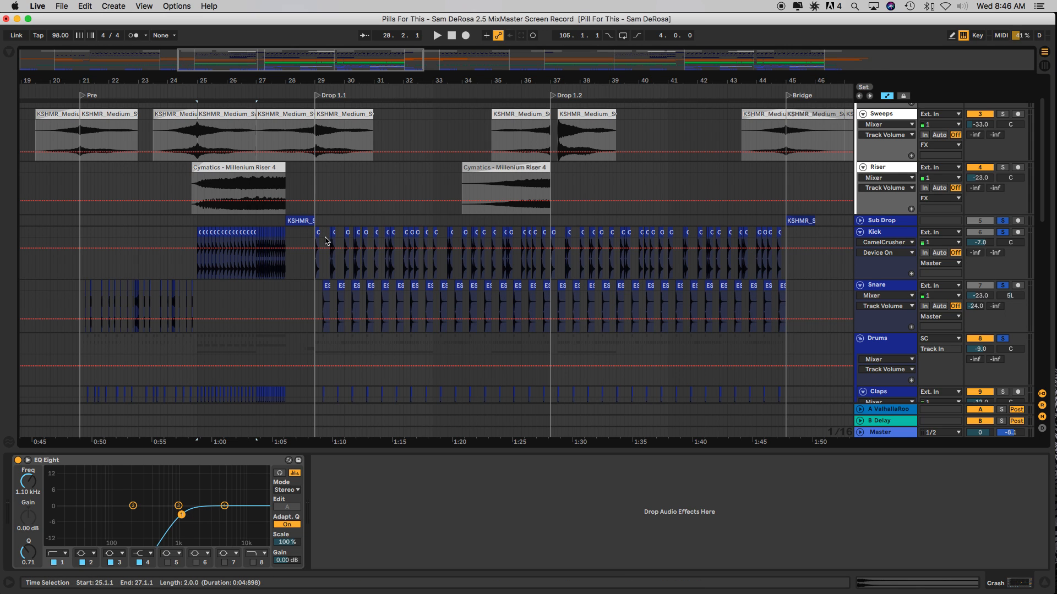
{"action": "scroll", "coordinate": [326, 240], "scroll_direction": "down", "scroll_amount": 5}
{"action": "scroll", "coordinate": [342, 240], "scroll_direction": "down", "scroll_amount": 6}
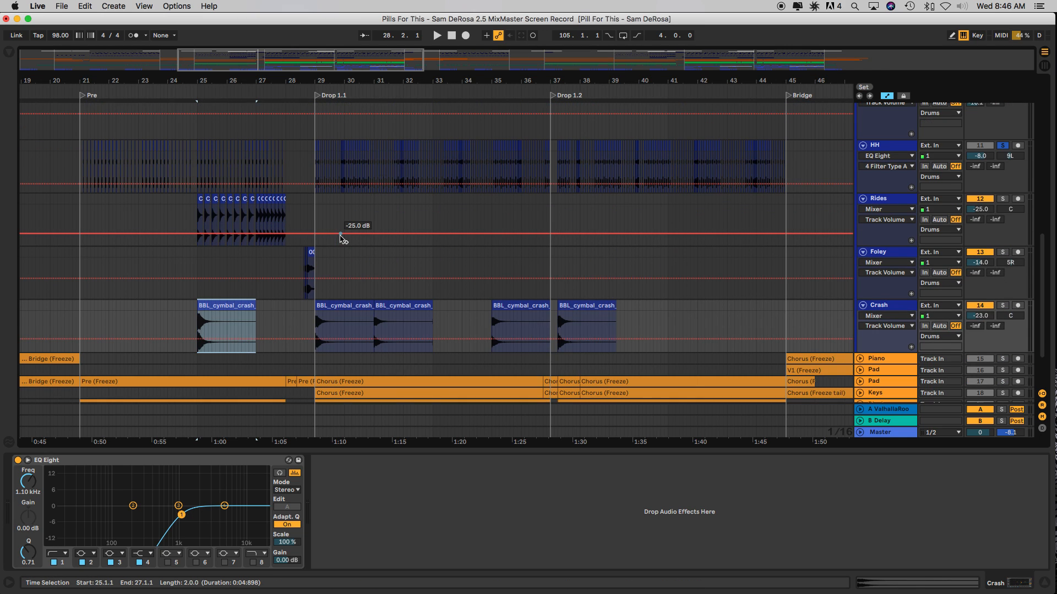
{"action": "scroll", "coordinate": [343, 239], "scroll_direction": "up", "scroll_amount": 12}
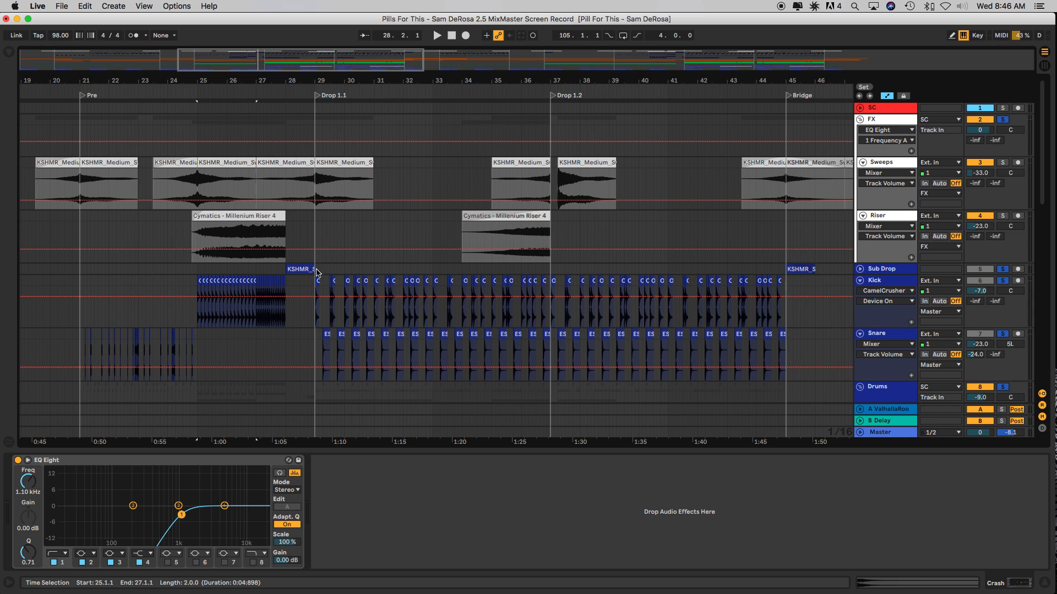
{"action": "left_click", "coordinate": [317, 95]}
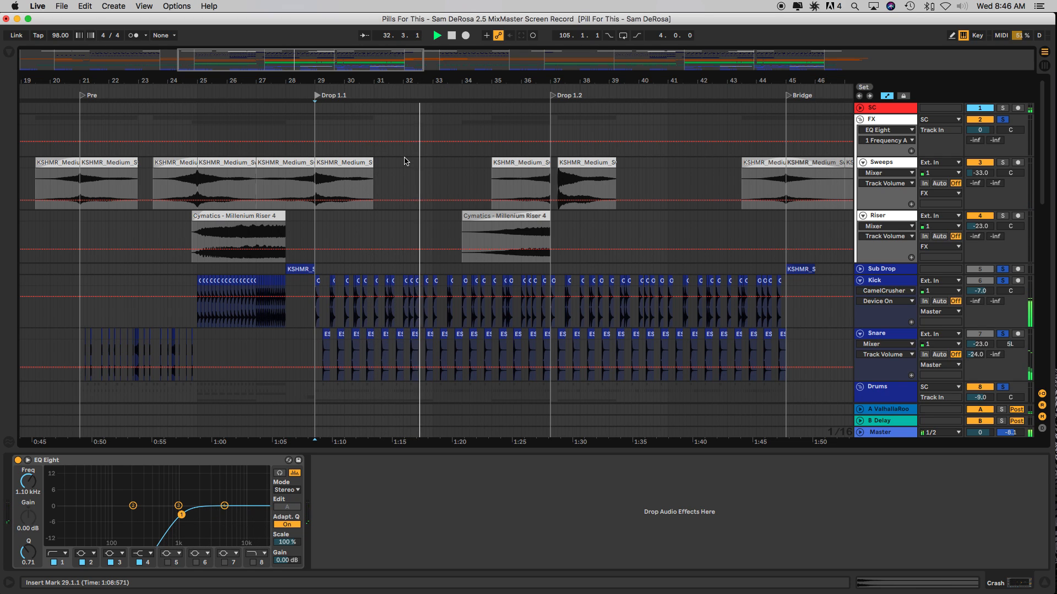
{"action": "key", "text": "space"}
Clear the solos on the drum and FX tracks and review the drum layers from the Intro through Drop 1.2
{"action": "scroll", "coordinate": [405, 161], "scroll_direction": "down", "scroll_amount": 10}
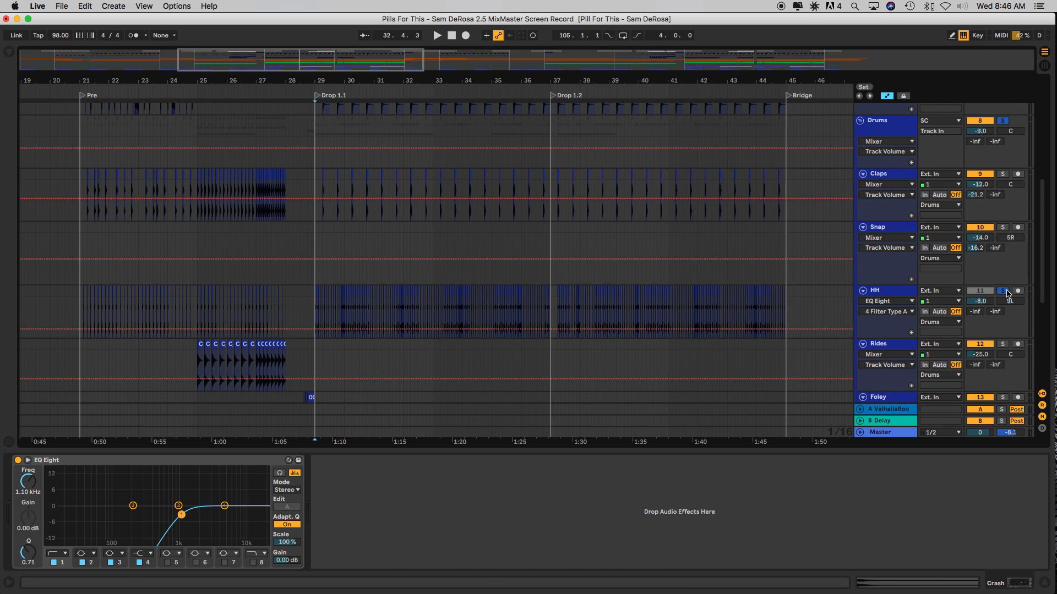
{"action": "scroll", "coordinate": [671, 271], "scroll_direction": "up", "scroll_amount": 6}
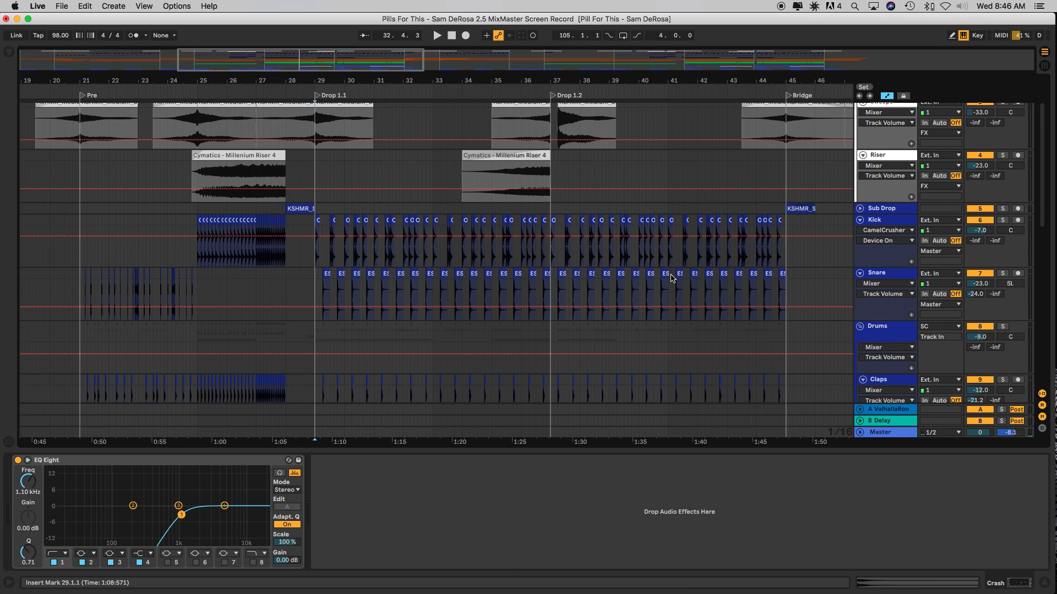
{"action": "key", "text": "minus"}
{"action": "scroll", "coordinate": [649, 279], "scroll_direction": "down", "scroll_amount": 6}
{"action": "scroll", "coordinate": [650, 279], "scroll_direction": "left", "scroll_amount": 6}
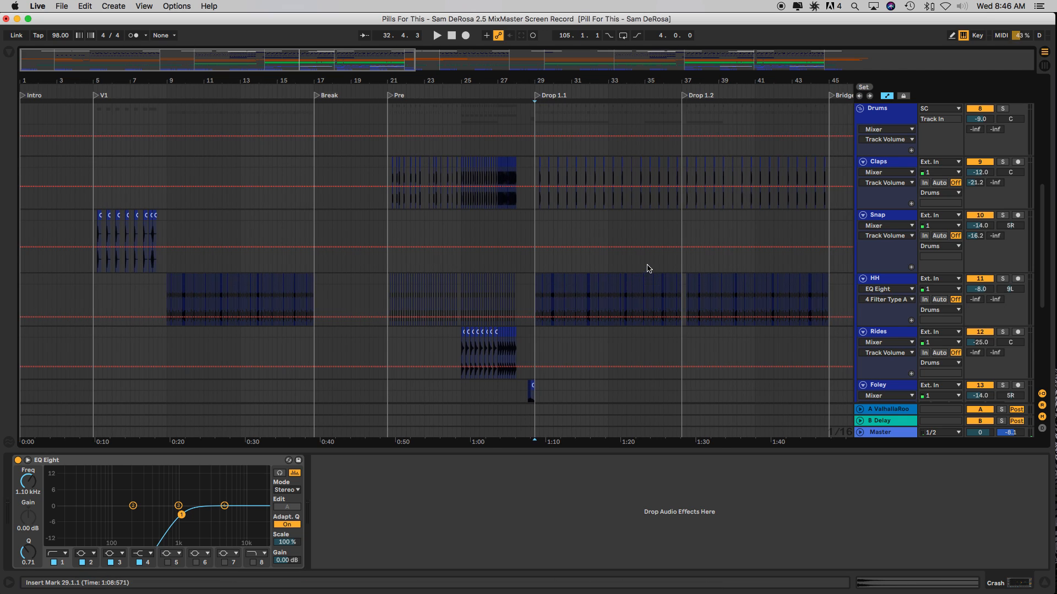
{"action": "scroll", "coordinate": [649, 268], "scroll_direction": "down", "scroll_amount": 5}
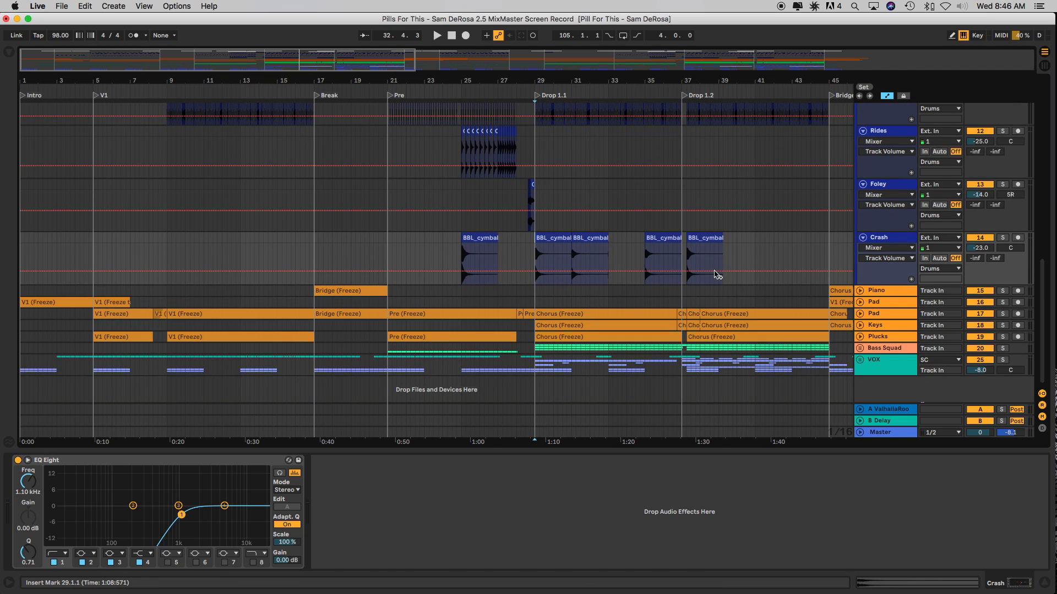
{"action": "scroll", "coordinate": [903, 252], "scroll_direction": "up", "scroll_amount": 6}
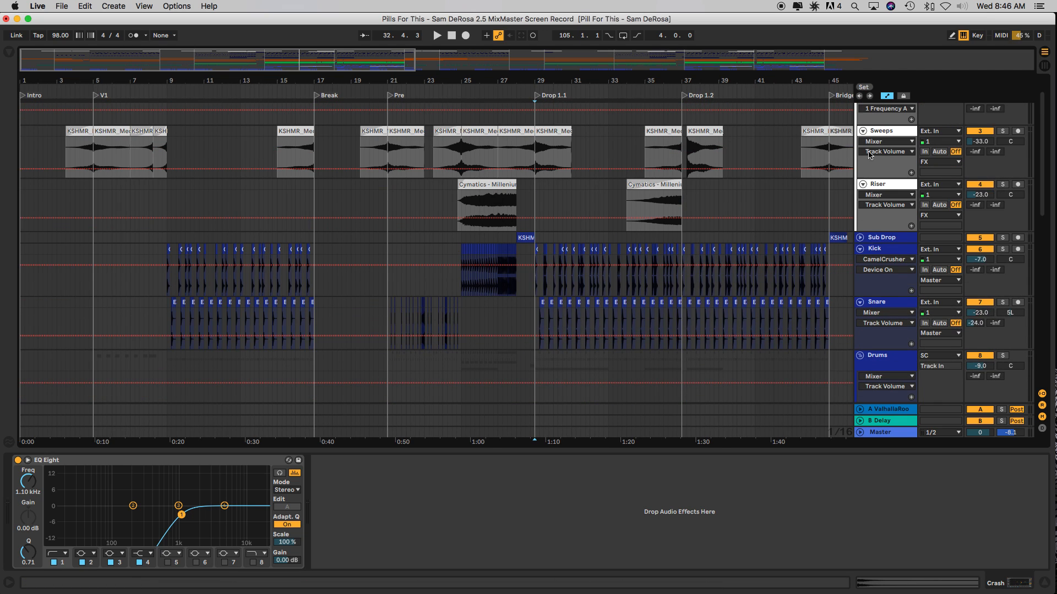
Collapse the FX group and fold the Kick, Snare and Drums tracks
{"action": "scroll", "coordinate": [859, 145], "scroll_direction": "up", "scroll_amount": 1}
{"action": "left_click", "coordinate": [860, 120]}
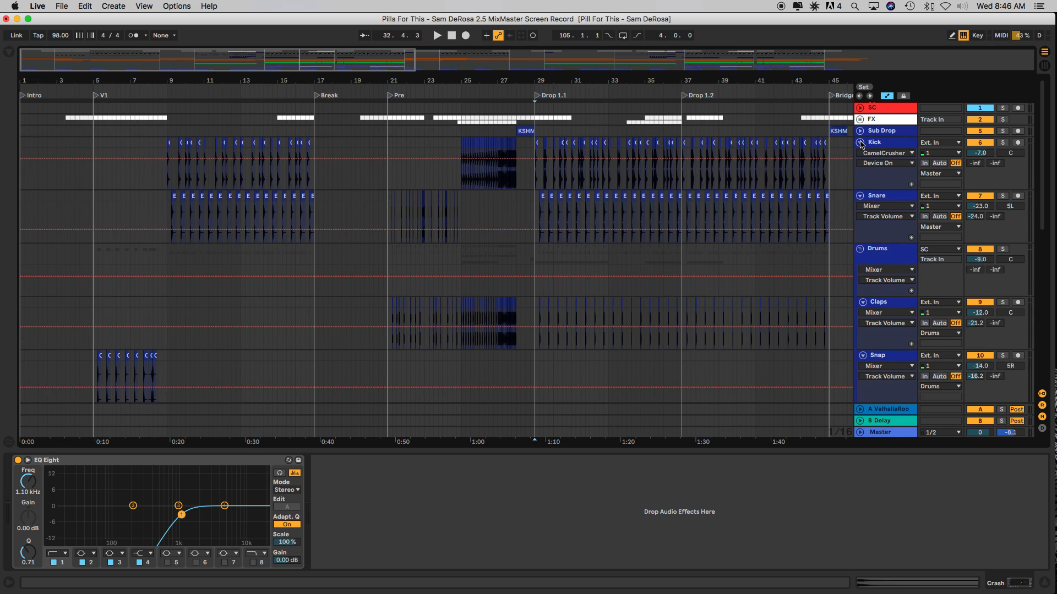
{"action": "left_click", "coordinate": [860, 143]}
{"action": "left_click", "coordinate": [860, 154]}
{"action": "left_click", "coordinate": [860, 165]}
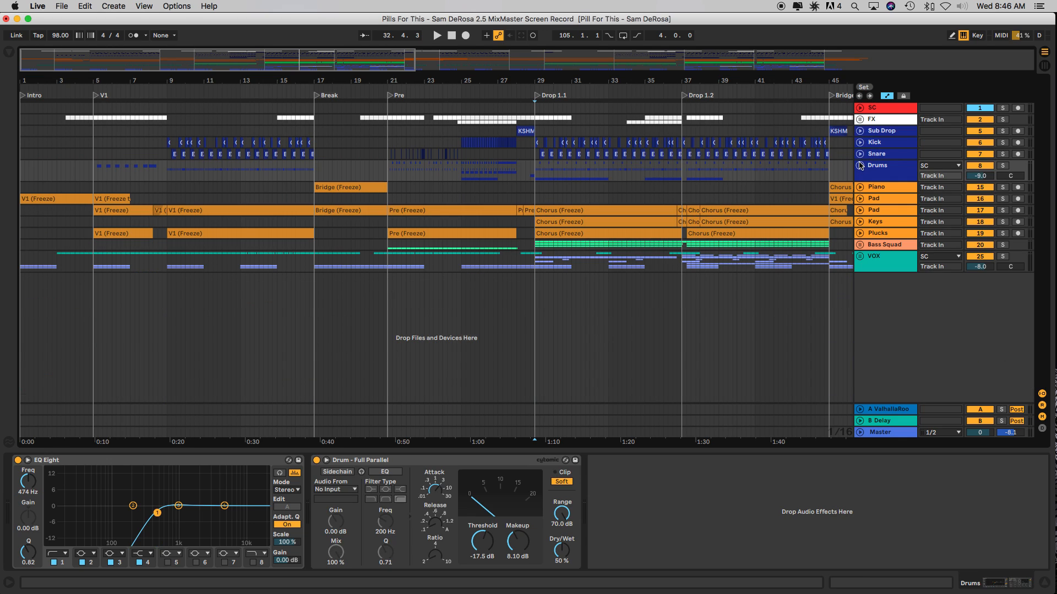
Select the five tracks from Piano through Plucks and unfold them together
{"action": "left_click", "coordinate": [882, 188]}
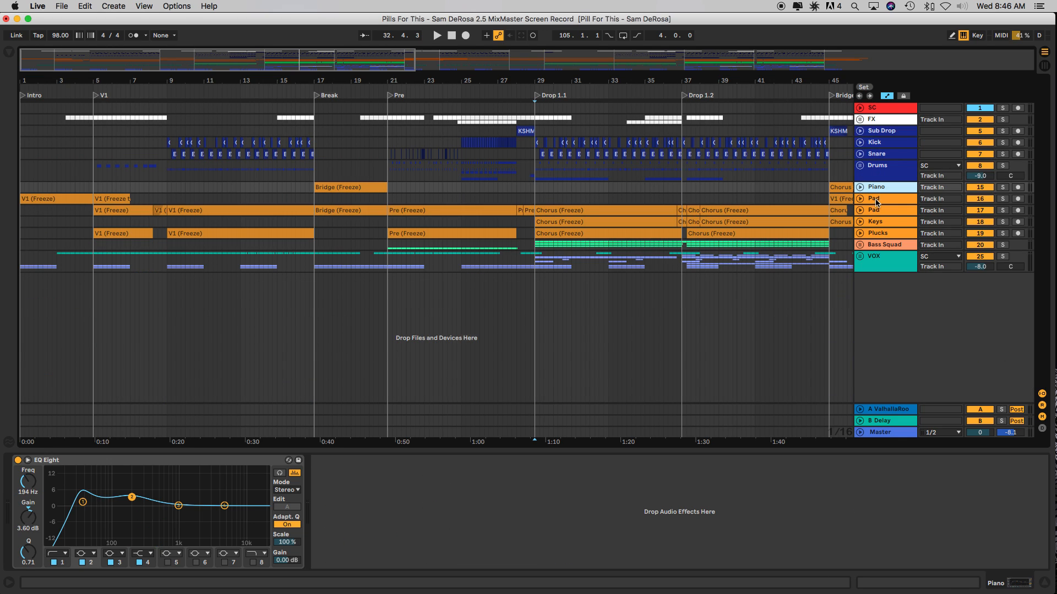
{"action": "left_click", "coordinate": [883, 235]}
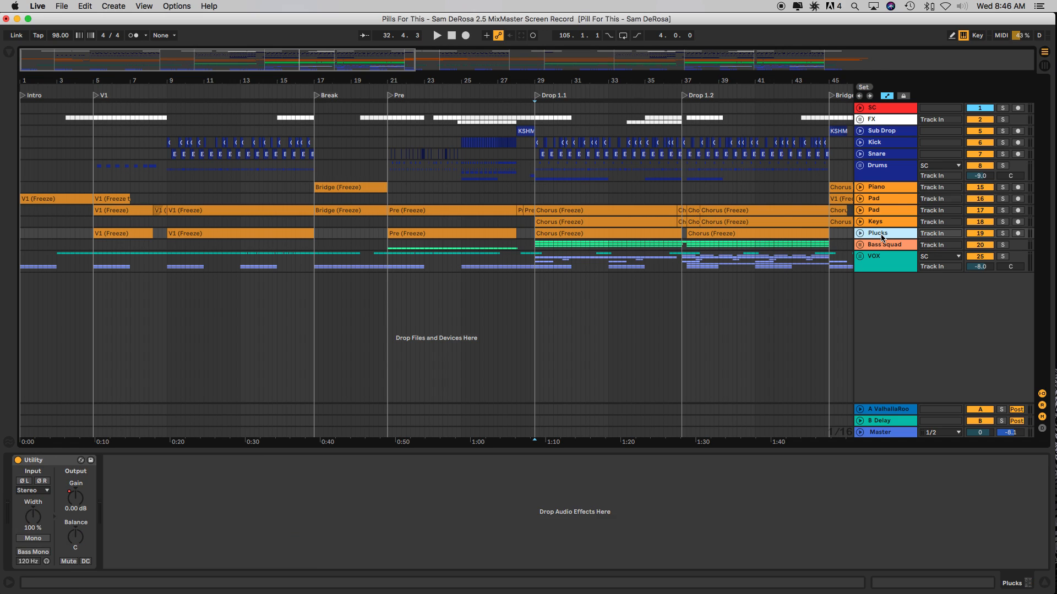
{"action": "left_click", "coordinate": [902, 191], "text": "shift"}
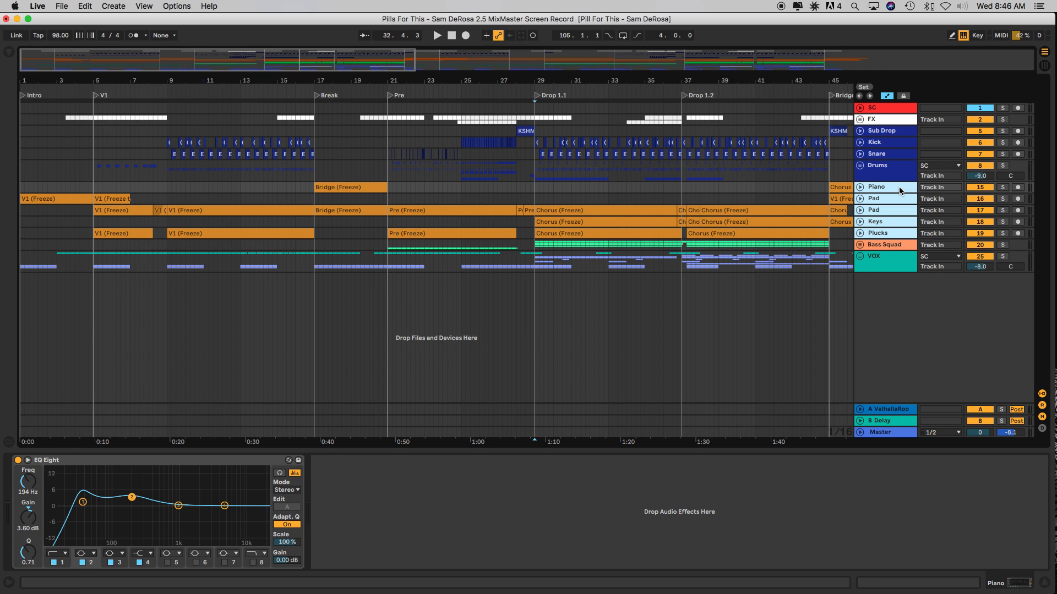
{"action": "key", "text": "Right"}
Solo the second Pad track and play its first V1 clip
{"action": "scroll", "coordinate": [291, 187], "scroll_direction": "down", "scroll_amount": 5}
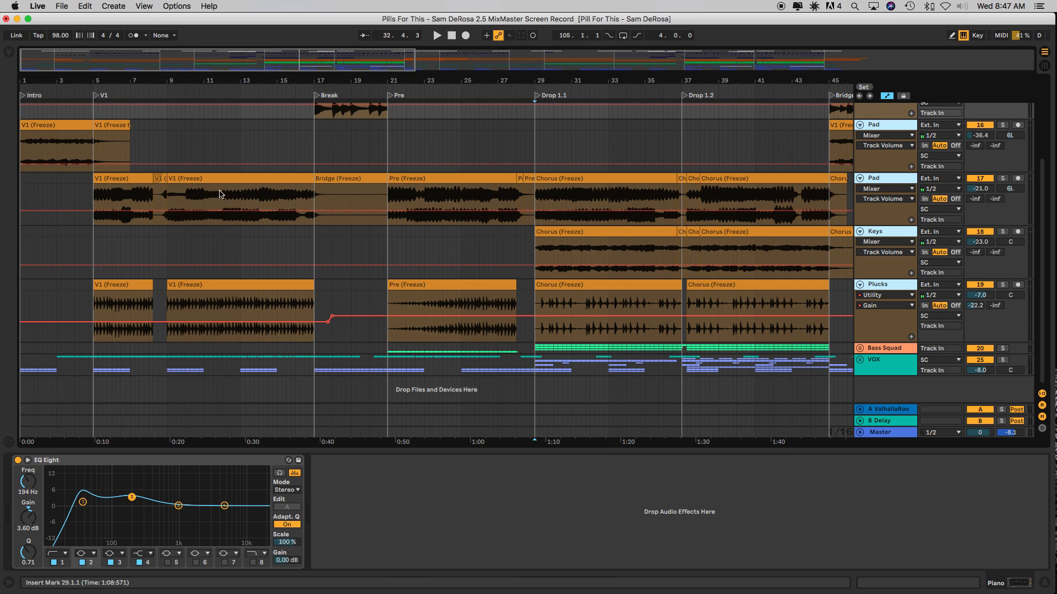
{"action": "scroll", "coordinate": [250, 192], "scroll_direction": "up", "scroll_amount": 1}
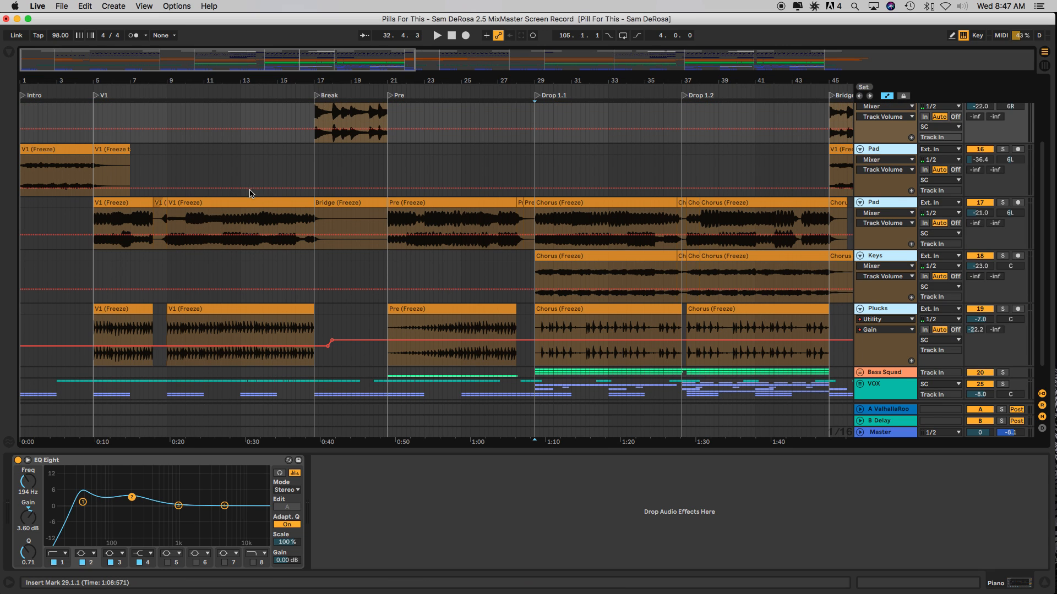
{"action": "left_click", "coordinate": [122, 202]}
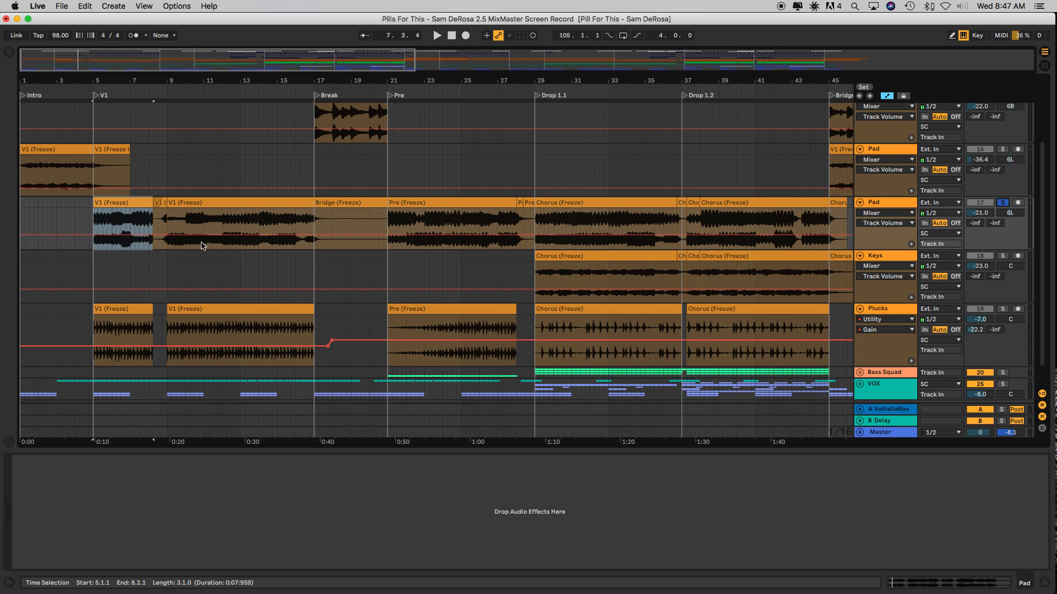
Add the Plucks track to the solo and play its first V1 clip together with the Pad
{"action": "scroll", "coordinate": [208, 252], "scroll_direction": "down", "scroll_amount": 1}
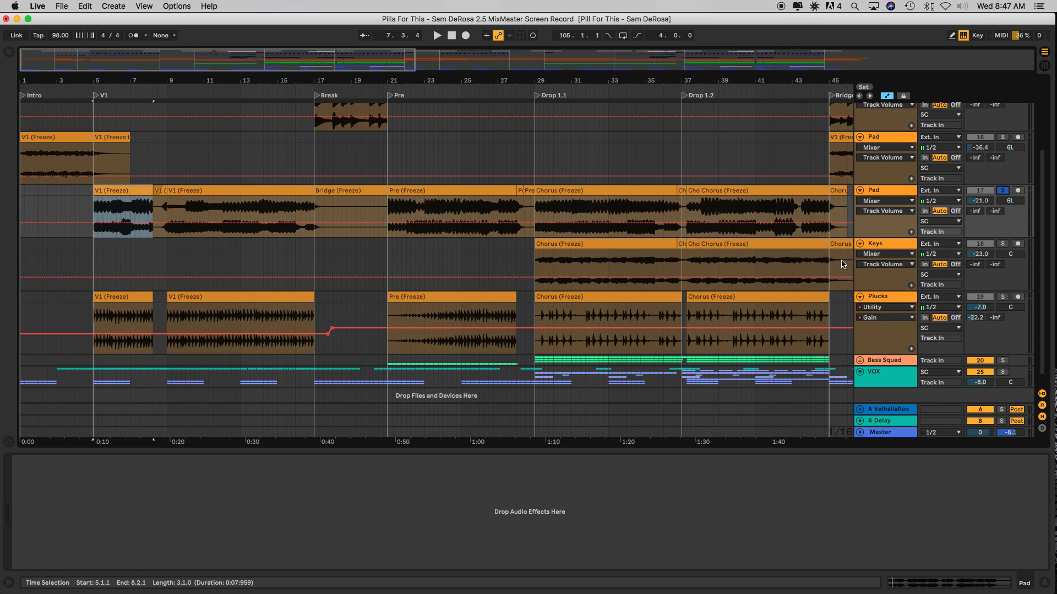
{"action": "left_click", "coordinate": [1003, 300]}
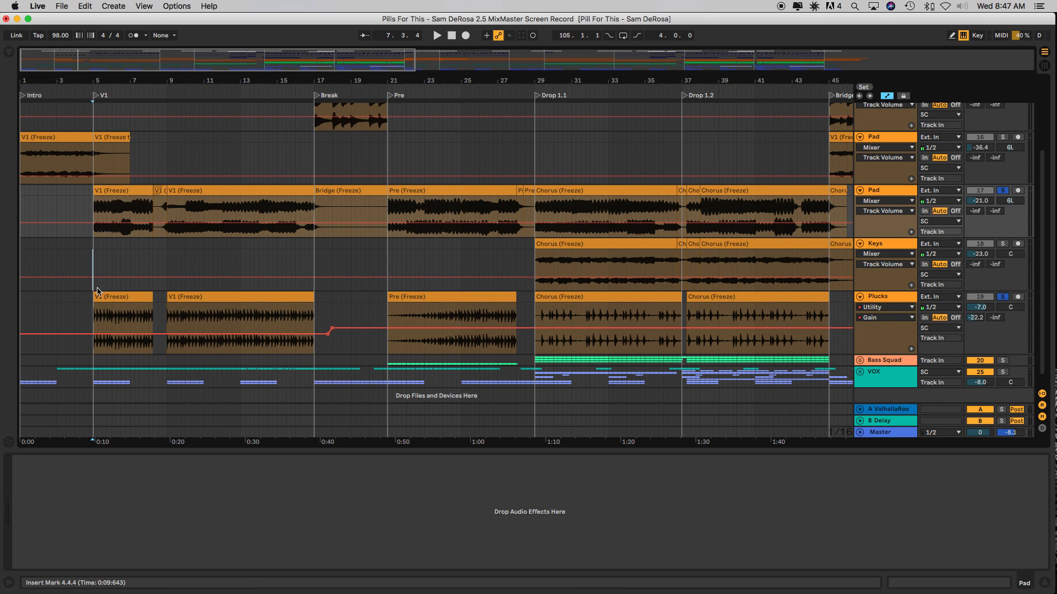
{"action": "left_click", "coordinate": [124, 297]}
{"action": "key", "text": "space"}
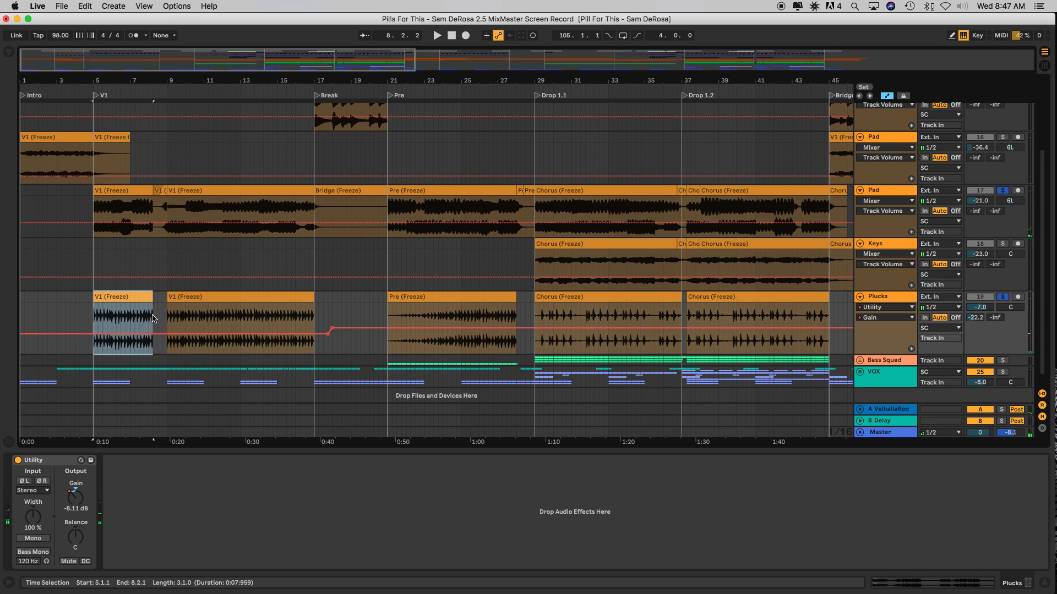
Clear the Pad and Plucks solos and play the Break section from the Piano track's Bridge clip at bar 17
{"action": "scroll", "coordinate": [116, 292], "scroll_direction": "up", "scroll_amount": 5}
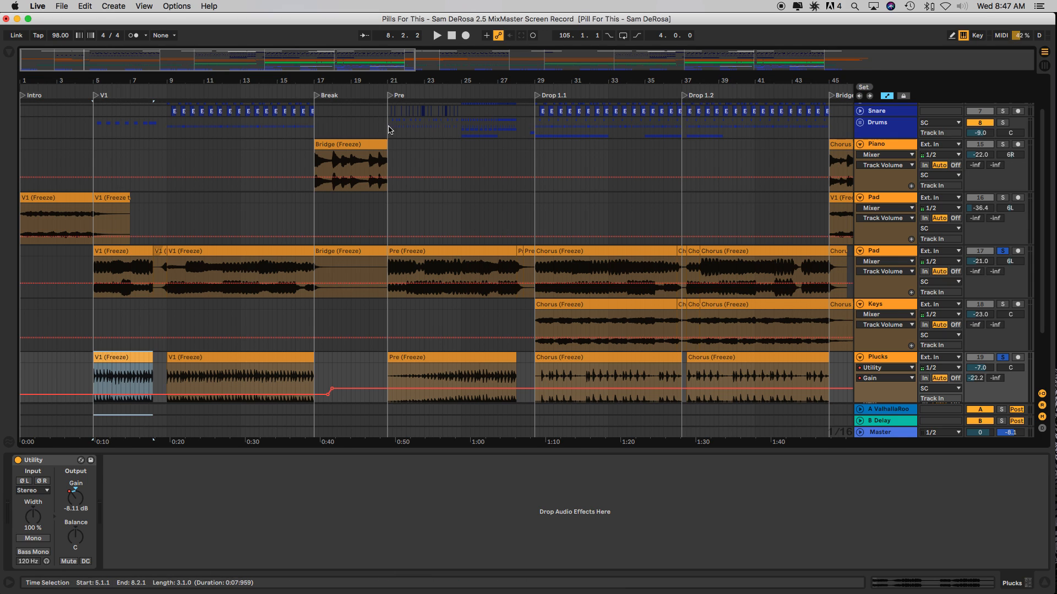
{"action": "left_click", "coordinate": [328, 148]}
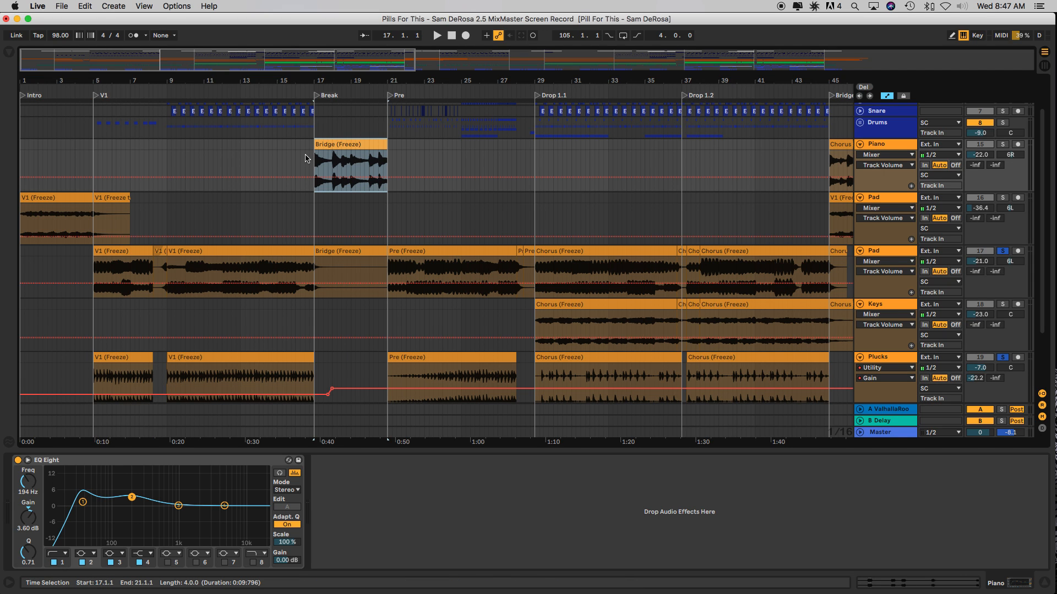
{"action": "scroll", "coordinate": [334, 162], "scroll_direction": "down", "scroll_amount": 4}
{"action": "scroll", "coordinate": [334, 162], "scroll_direction": "up", "scroll_amount": 7}
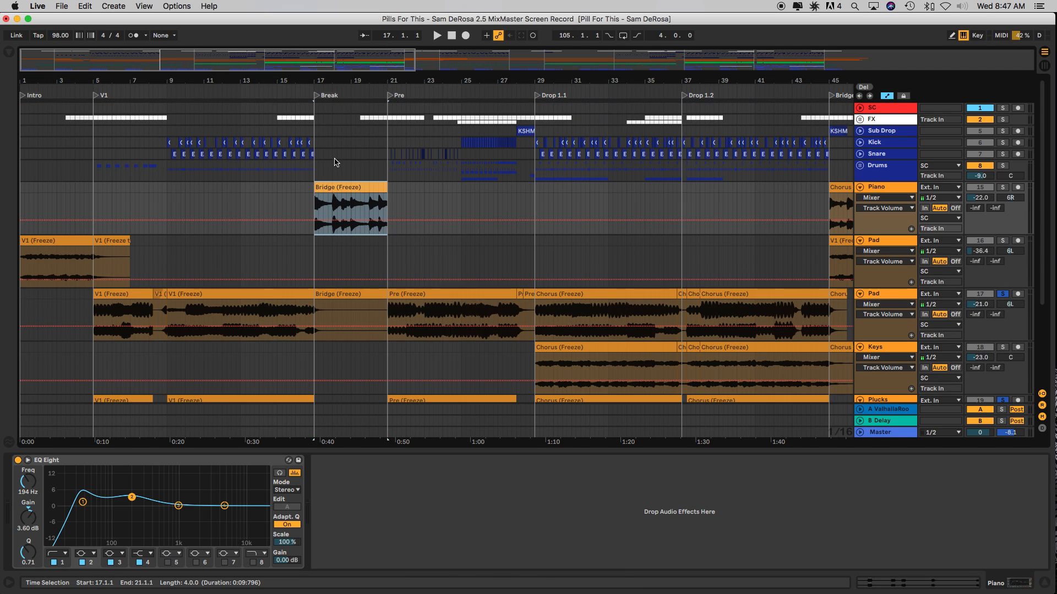
{"action": "scroll", "coordinate": [334, 163], "scroll_direction": "down", "scroll_amount": 5}
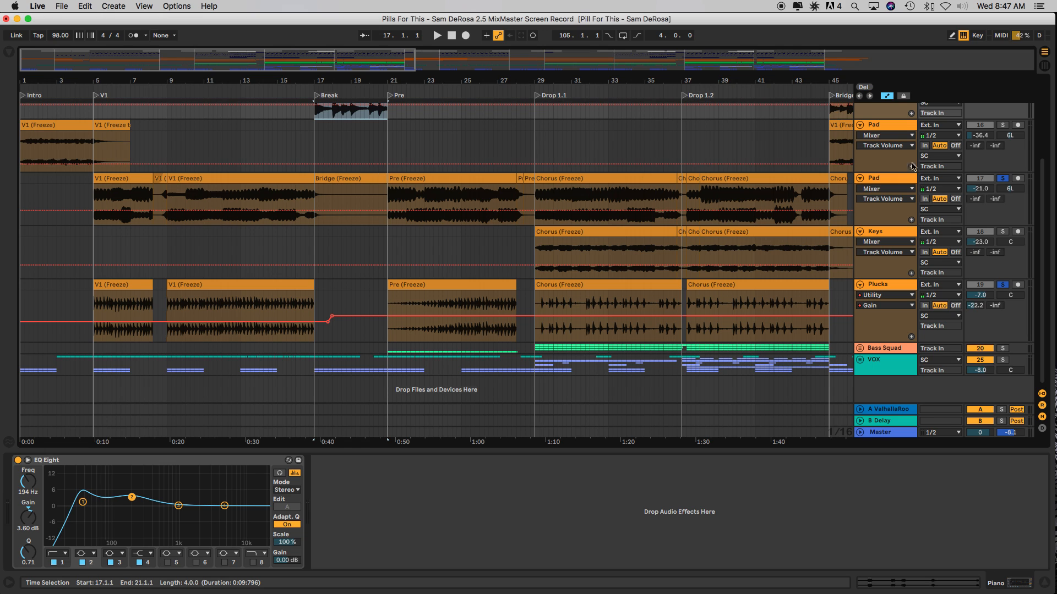
{"action": "left_click", "coordinate": [1002, 179]}
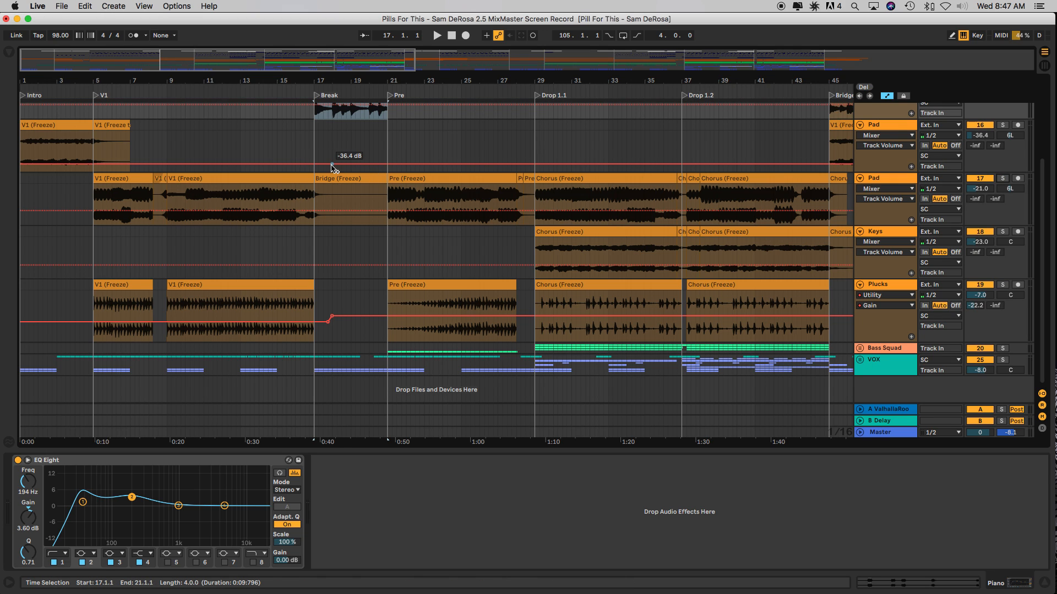
{"action": "key", "text": "space"}
{"action": "scroll", "coordinate": [330, 168], "scroll_direction": "up", "scroll_amount": 4}
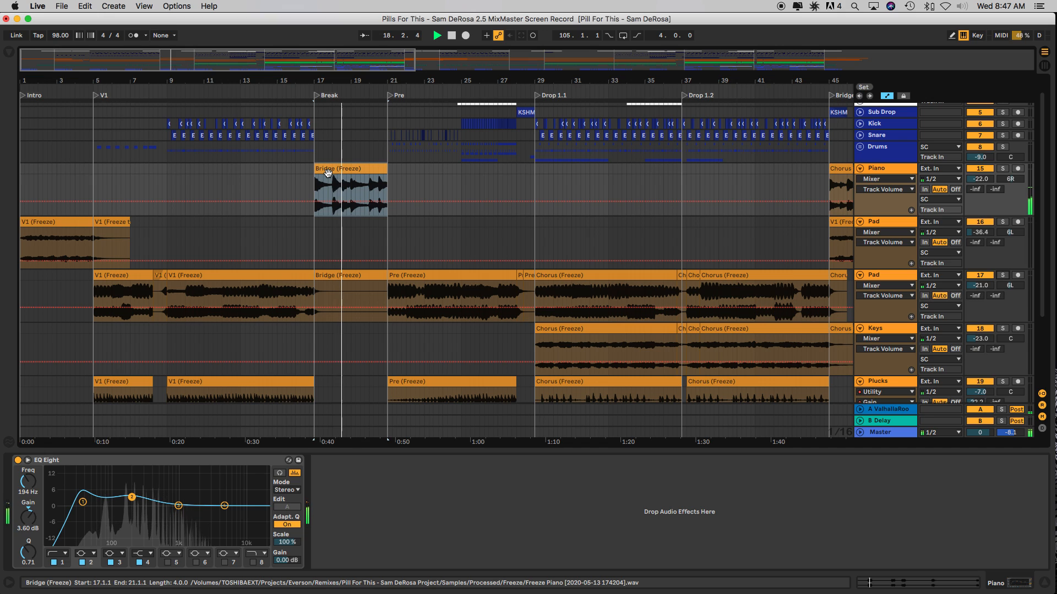
{"action": "scroll", "coordinate": [329, 178], "scroll_direction": "down", "scroll_amount": 5}
{"action": "scroll", "coordinate": [330, 184], "scroll_direction": "up", "scroll_amount": 4}
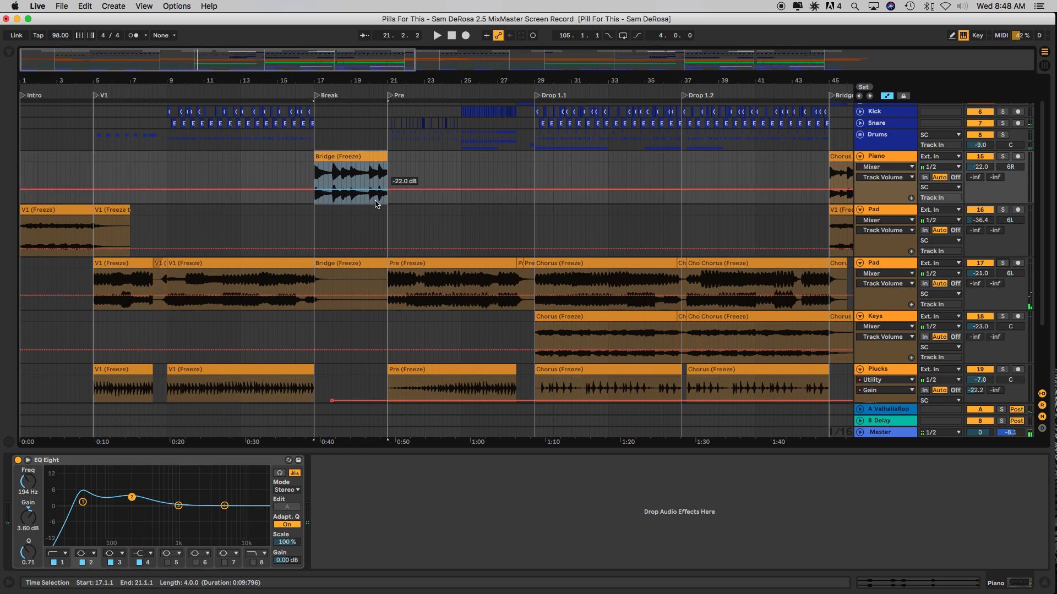
Select the Pre clip on the Plucks track
{"action": "scroll", "coordinate": [383, 243], "scroll_direction": "down", "scroll_amount": 5}
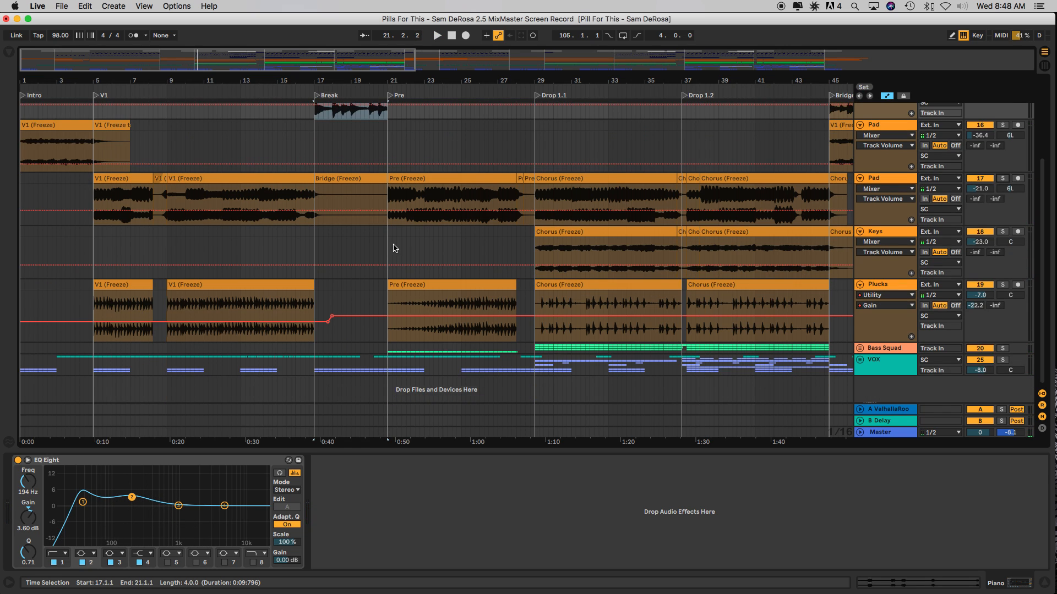
{"action": "left_click", "coordinate": [426, 284]}
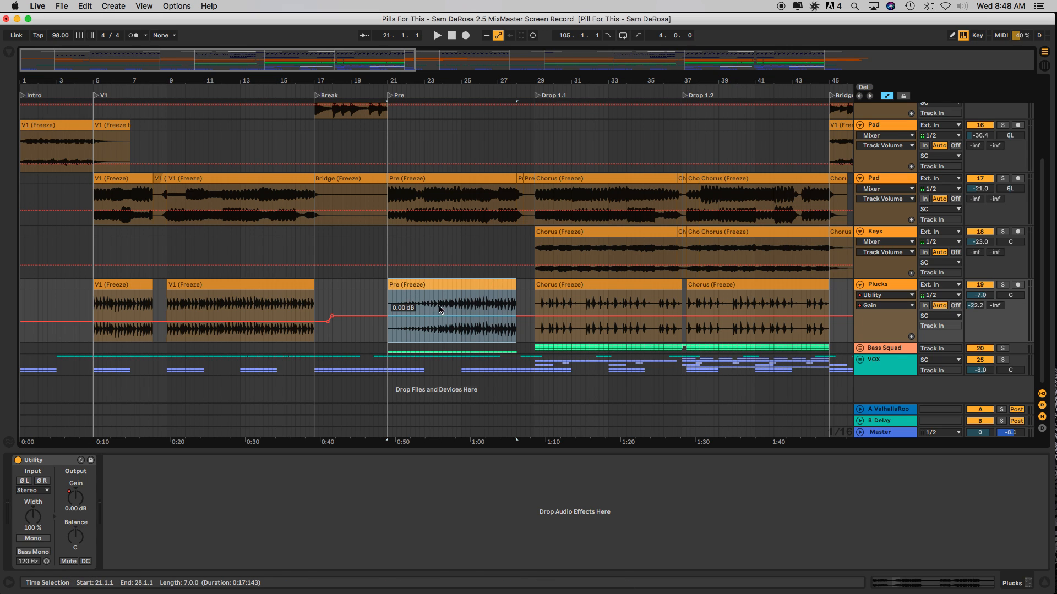
Solo the Keys track and play its Chorus clip starting at Drop 1.1
{"action": "scroll", "coordinate": [507, 282], "scroll_direction": "right", "scroll_amount": 5}
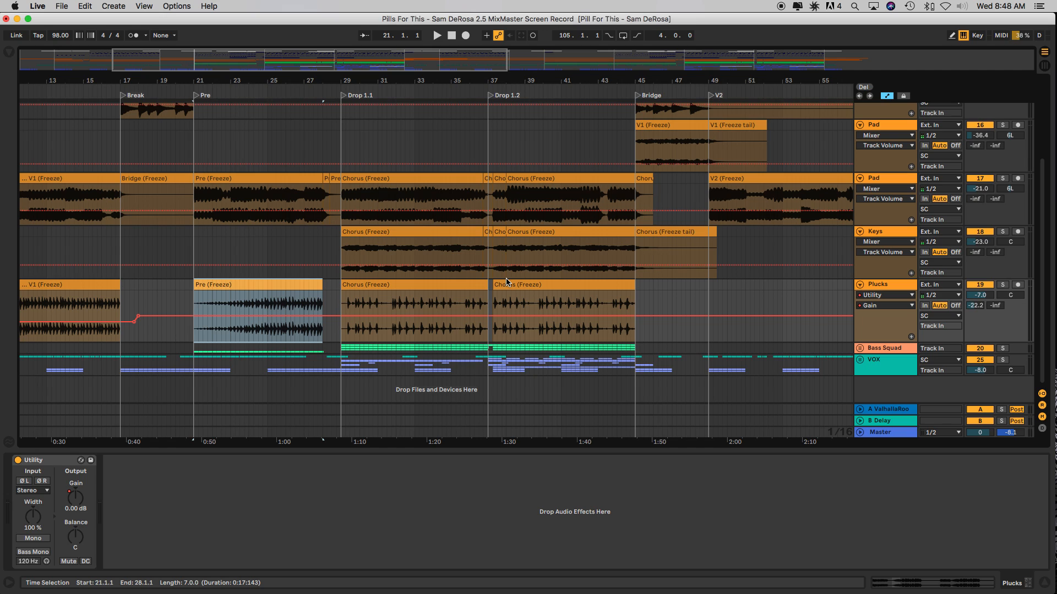
{"action": "left_click", "coordinate": [470, 246]}
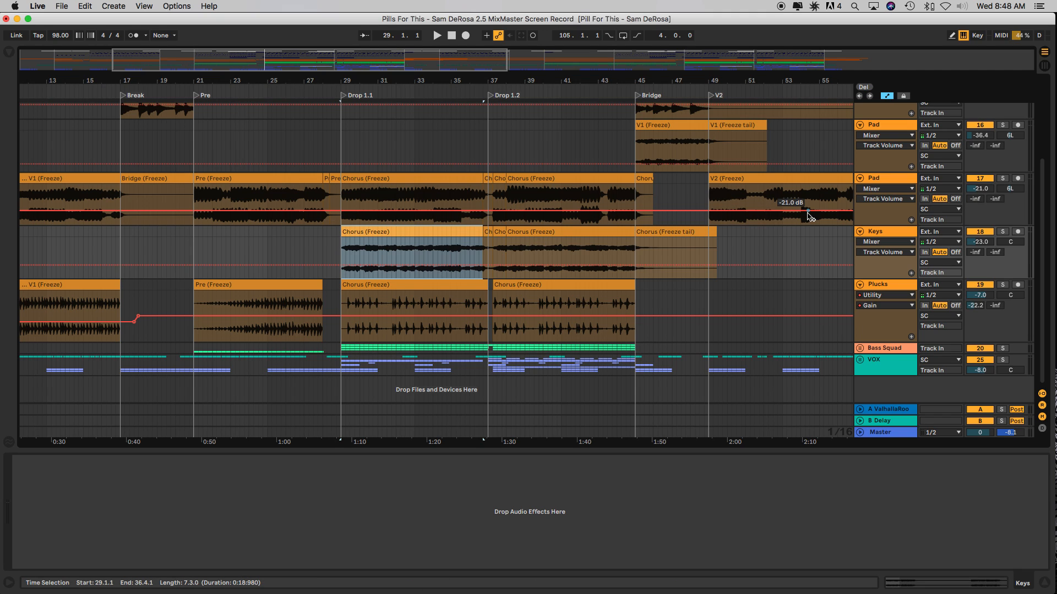
{"action": "left_click", "coordinate": [1002, 233]}
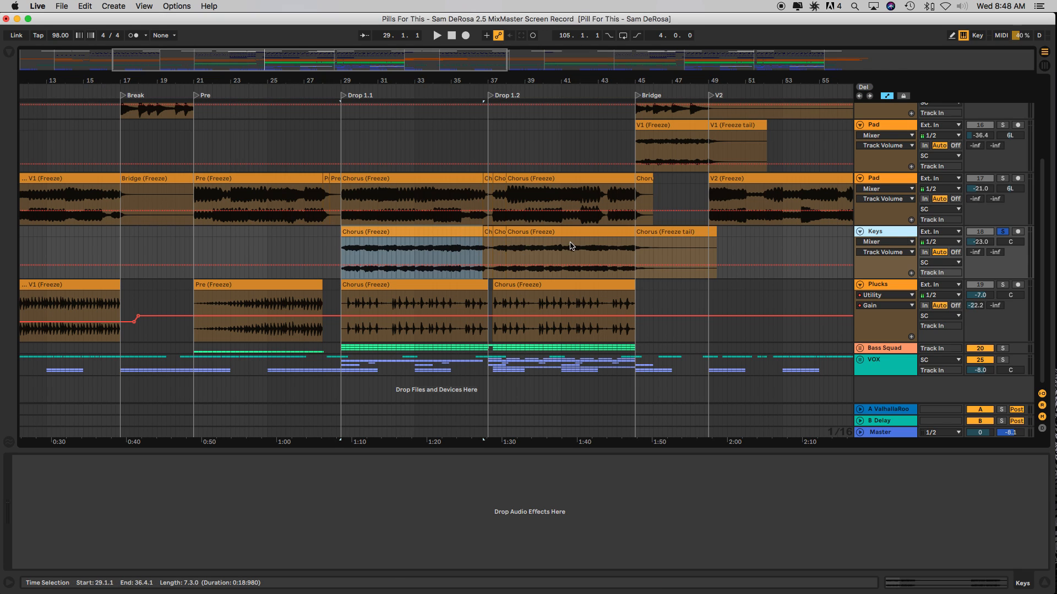
{"action": "key", "text": "space"}
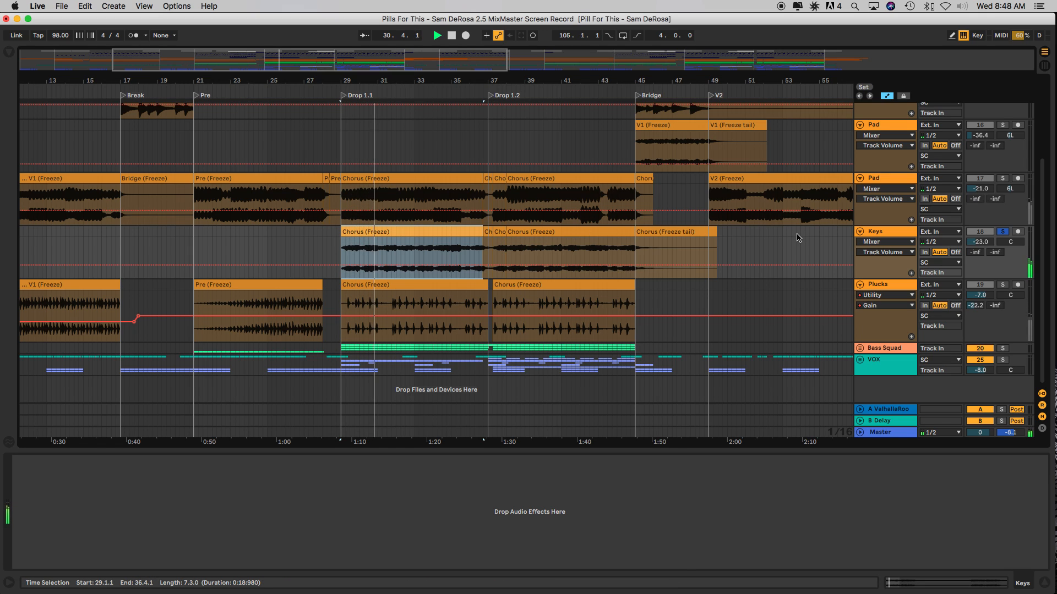
Add the Plucks and second Pad tracks to the Keys solo, play them together from Drop 1.1, and clear the solos
{"action": "key", "text": "space"}
{"action": "left_click", "coordinate": [1002, 284]}
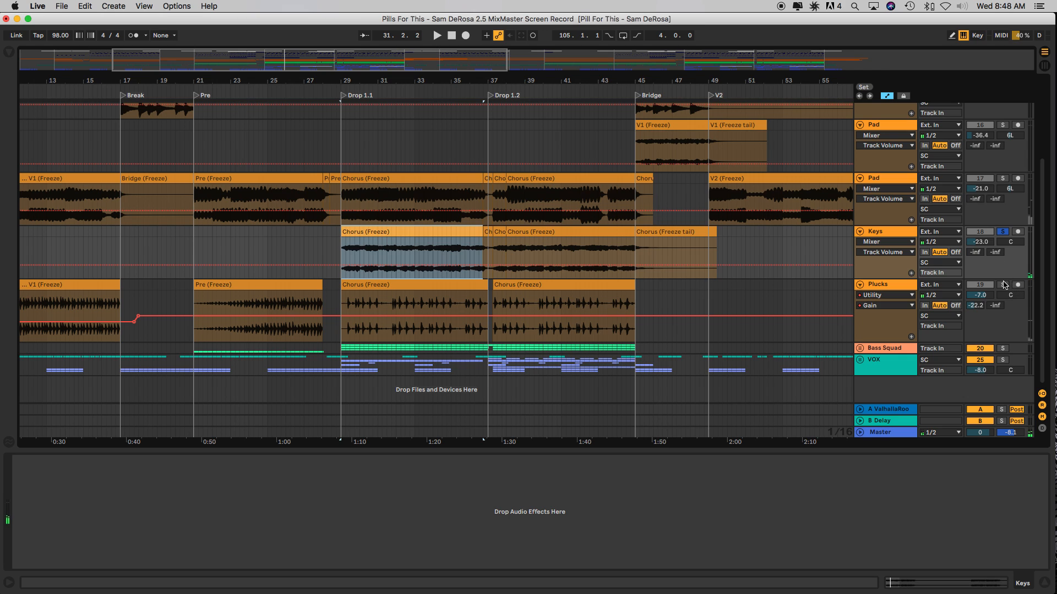
{"action": "left_click", "coordinate": [1002, 180]}
{"action": "key", "text": "space"}
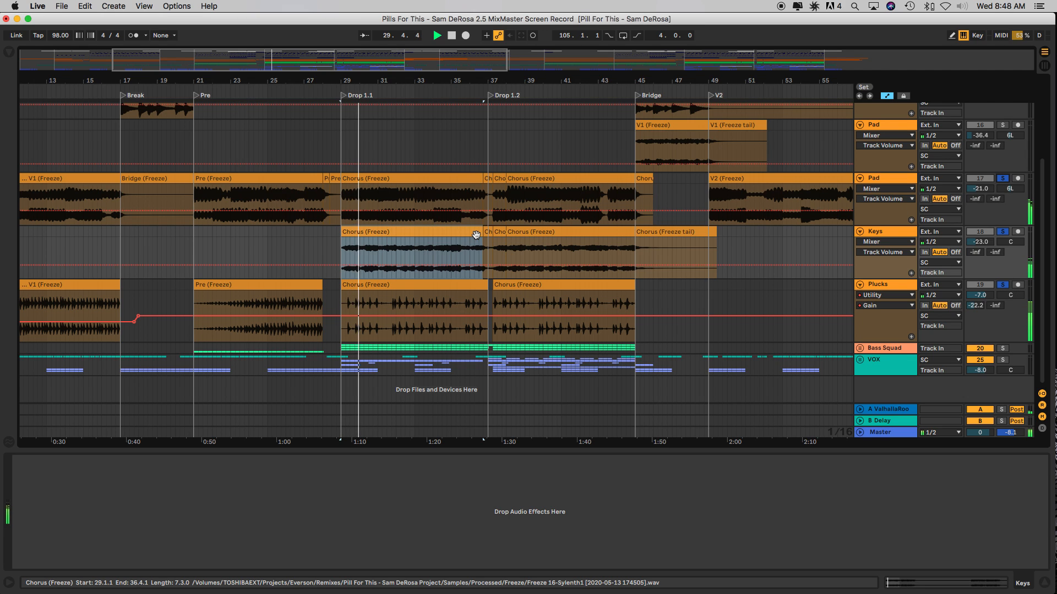
{"action": "scroll", "coordinate": [476, 235], "scroll_direction": "up", "scroll_amount": 5}
{"action": "scroll", "coordinate": [476, 235], "scroll_direction": "down", "scroll_amount": 4}
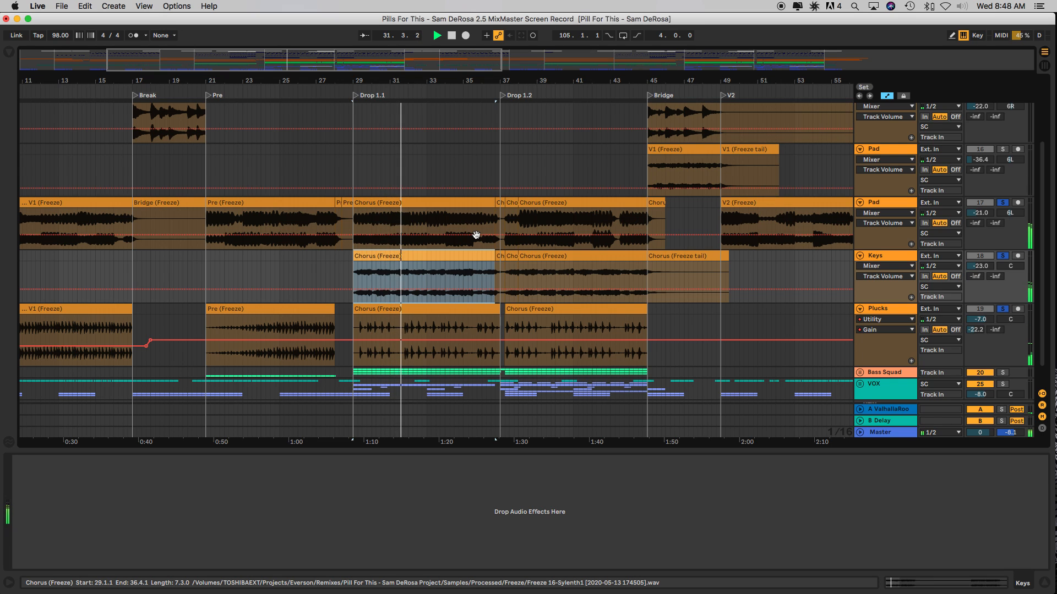
{"action": "key", "text": "space"}
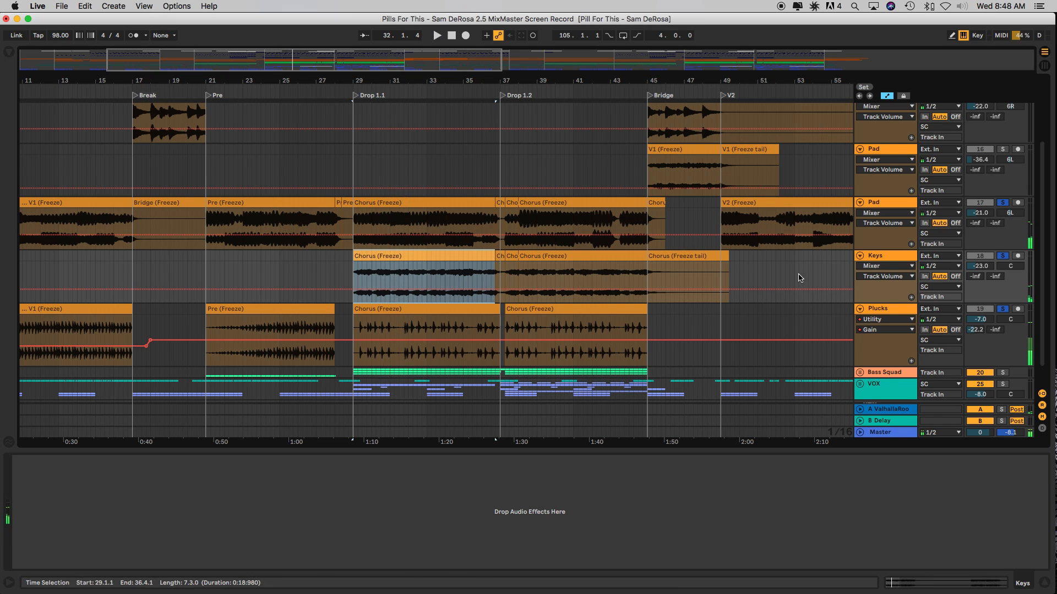
{"action": "scroll", "coordinate": [728, 314], "scroll_direction": "down", "scroll_amount": 2}
{"action": "left_click", "coordinate": [1000, 285]}
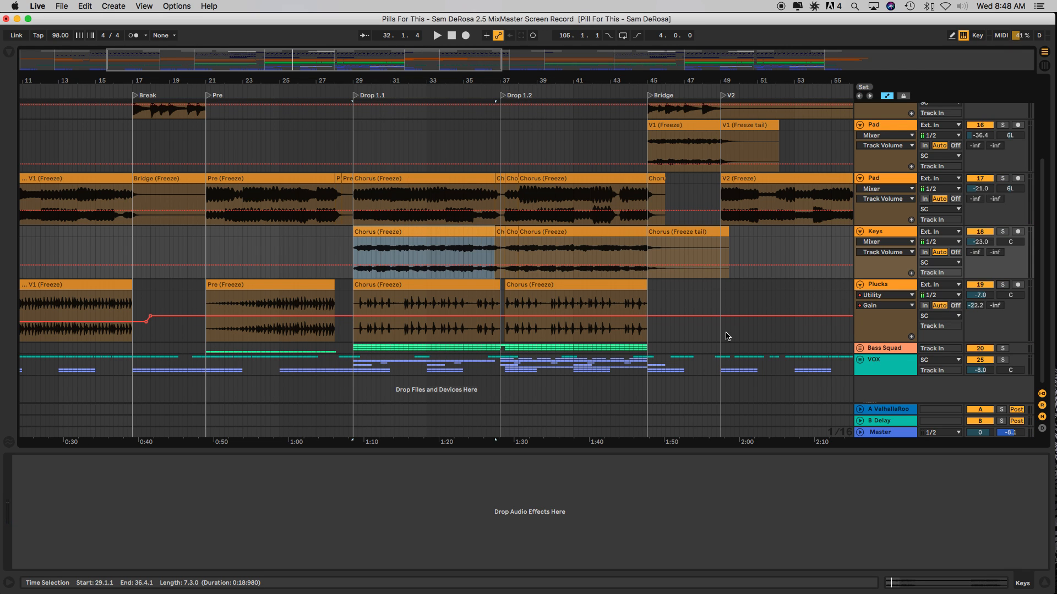
Fold the Piano, both Pad, Keys and Plucks tracks to compact height
{"action": "scroll", "coordinate": [725, 335], "scroll_direction": "right", "scroll_amount": 10}
{"action": "key", "text": "minus"}
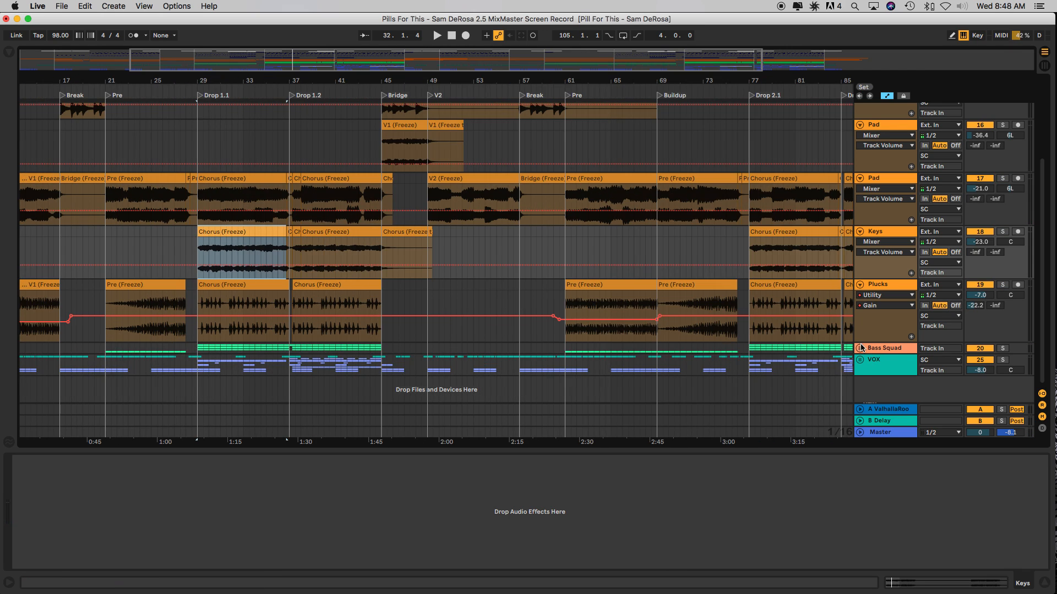
{"action": "scroll", "coordinate": [862, 347], "scroll_direction": "up", "scroll_amount": 3}
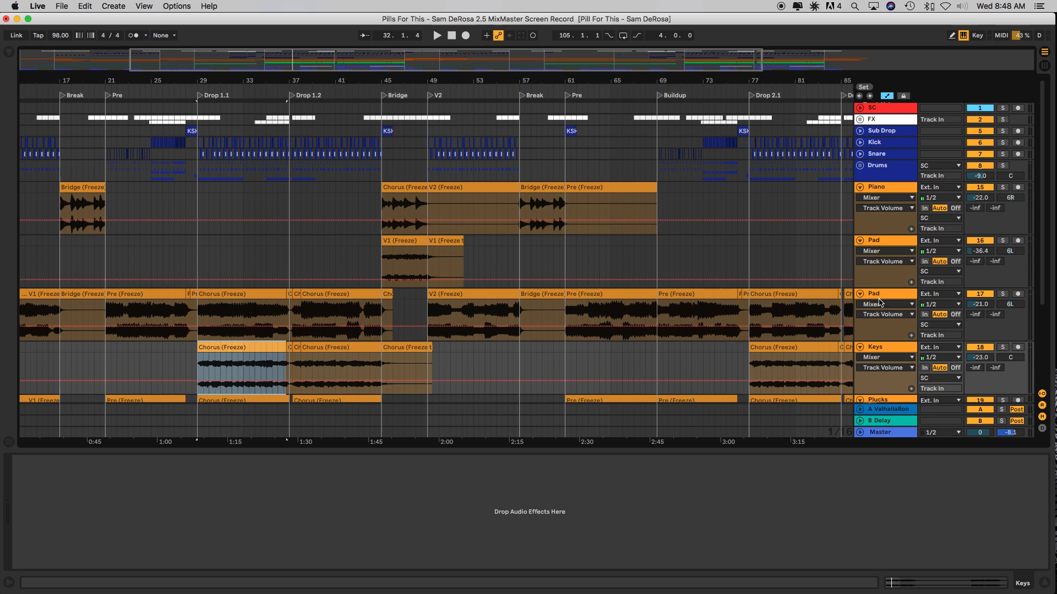
{"action": "left_click", "coordinate": [861, 187]}
{"action": "left_click", "coordinate": [860, 199]}
{"action": "left_click", "coordinate": [861, 210]}
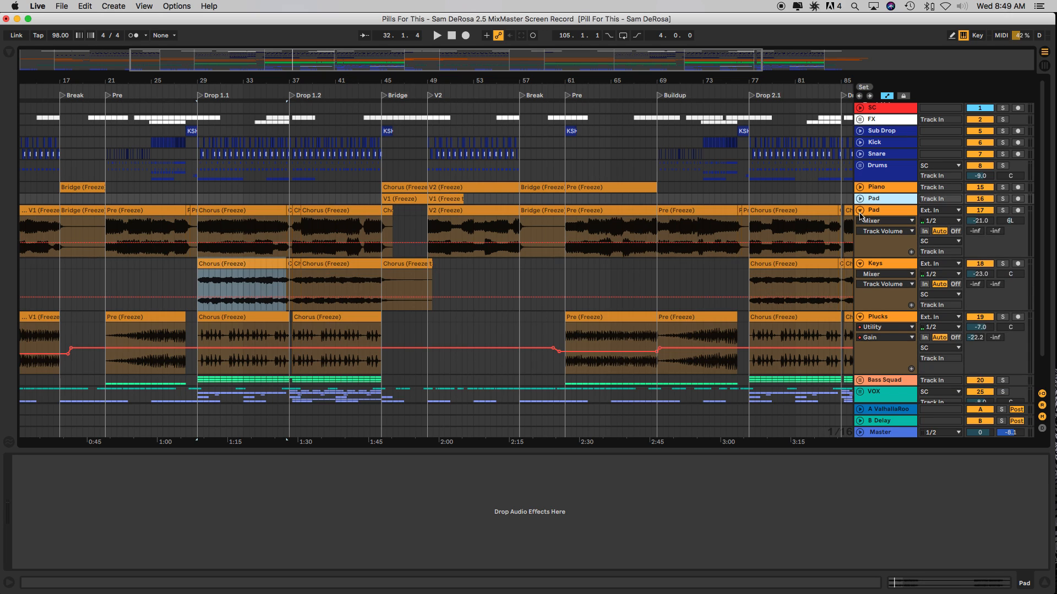
{"action": "left_click", "coordinate": [860, 221]}
{"action": "left_click", "coordinate": [859, 233]}
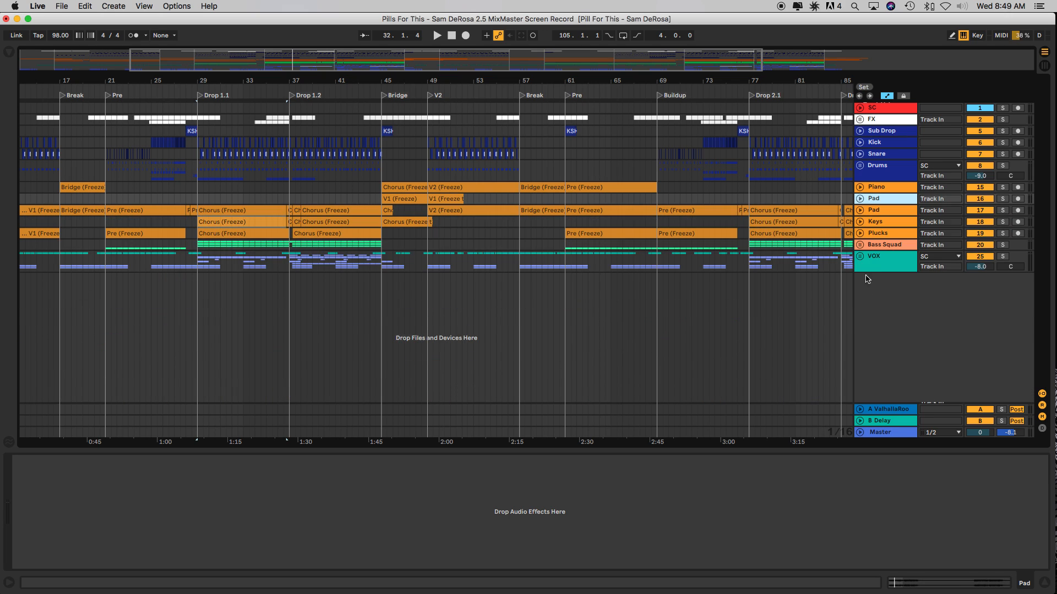
Unfold the Bass Squad group to show its Mid, Low Mid, Low and GT Bass tracks
{"action": "left_click", "coordinate": [860, 245]}
{"action": "scroll", "coordinate": [363, 311], "scroll_direction": "left", "scroll_amount": 5}
{"action": "scroll", "coordinate": [361, 311], "scroll_direction": "down", "scroll_amount": 5}
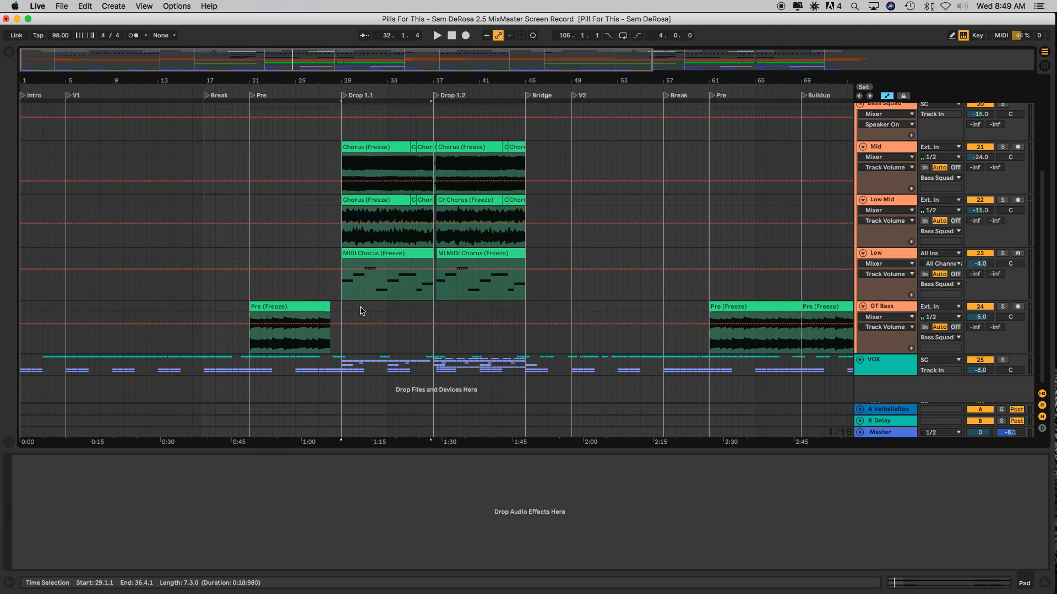
Solo the GT Bass track and play its first Pre clip from bar 21
{"action": "left_click", "coordinate": [292, 331]}
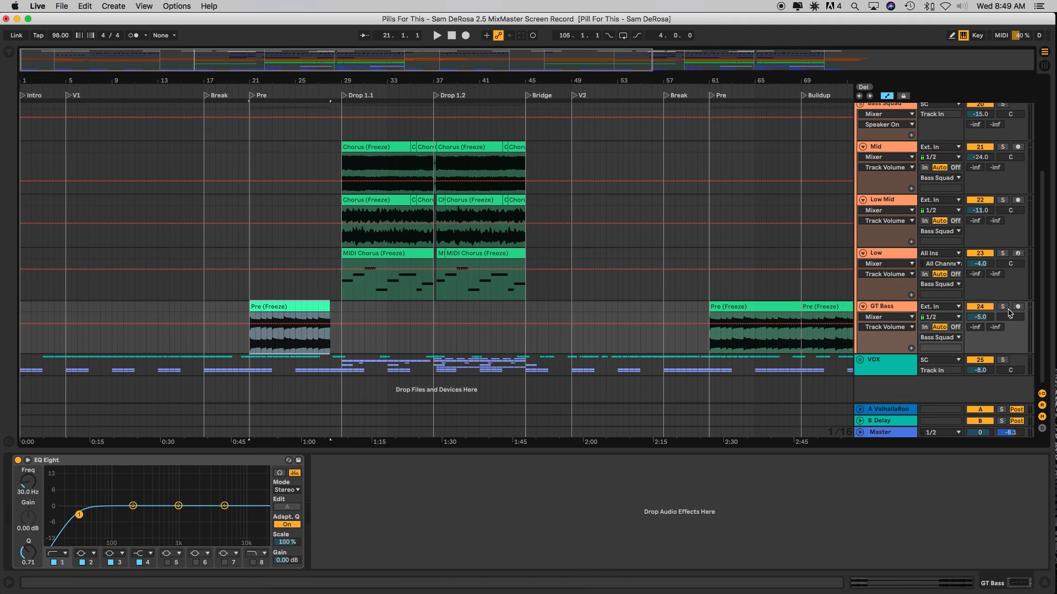
{"action": "left_click", "coordinate": [1003, 307]}
{"action": "left_click", "coordinate": [289, 307]}
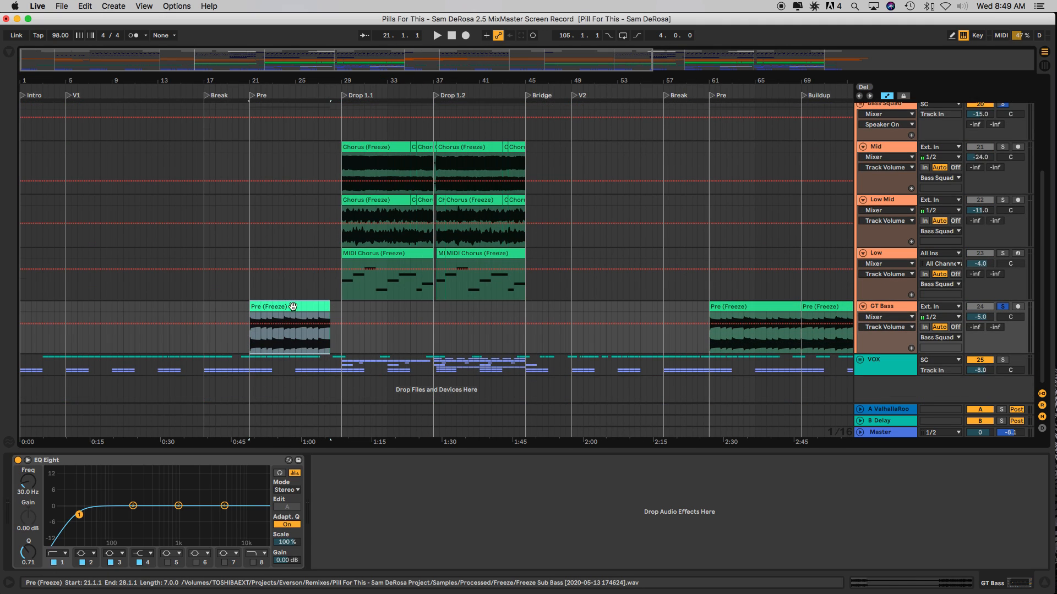
{"action": "key", "text": "space"}
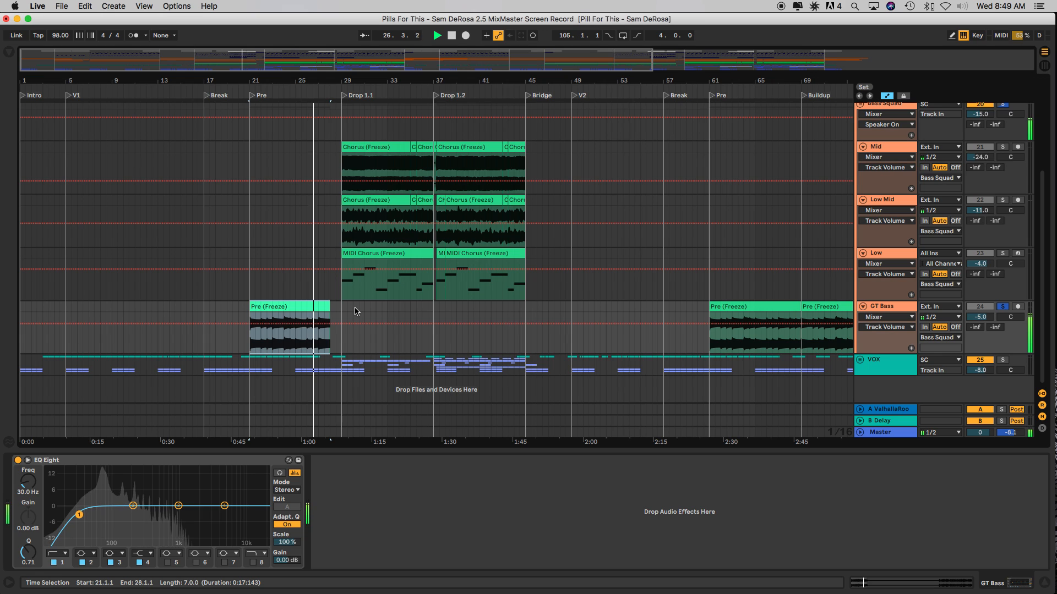
{"action": "key", "text": "space"}
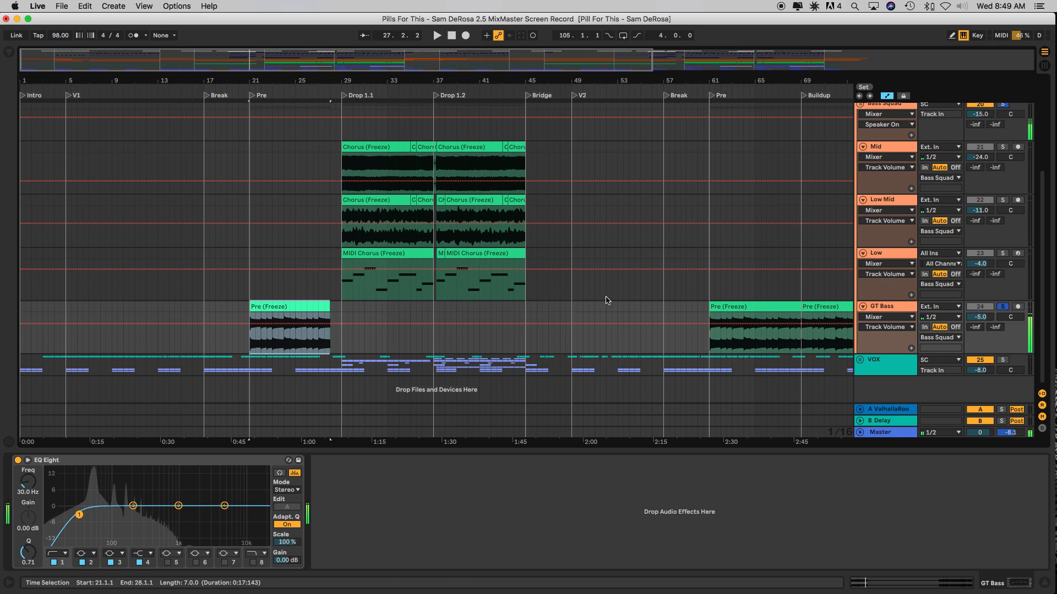
{"action": "scroll", "coordinate": [340, 310], "scroll_direction": "up", "scroll_amount": 4}
{"action": "scroll", "coordinate": [385, 311], "scroll_direction": "down", "scroll_amount": 4}
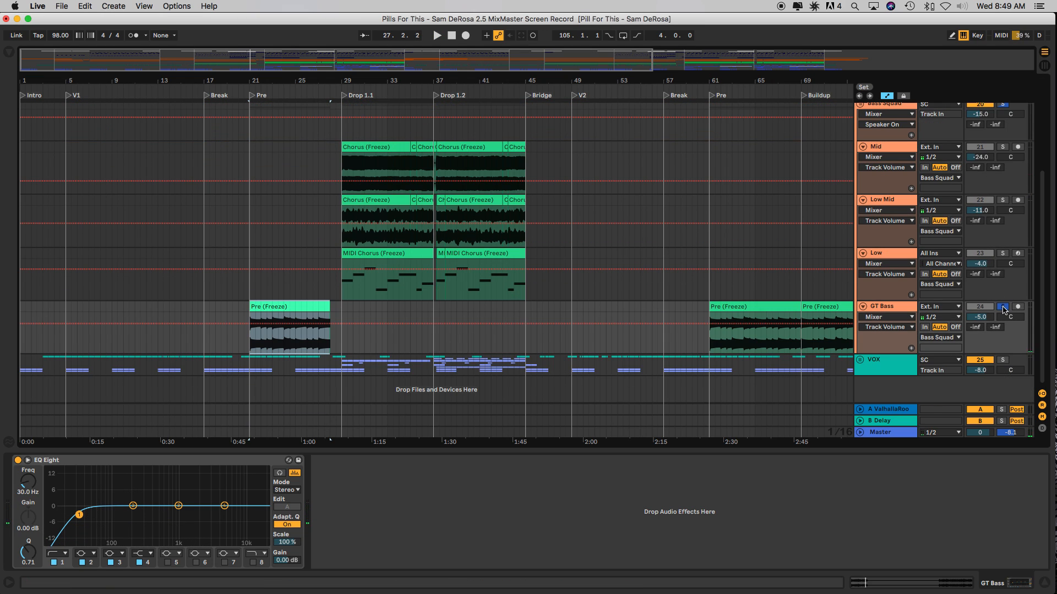
Clear the GT Bass solo and play the Pre section from bar 21 with all tracks
{"action": "left_click", "coordinate": [1003, 308]}
{"action": "left_click", "coordinate": [277, 309]}
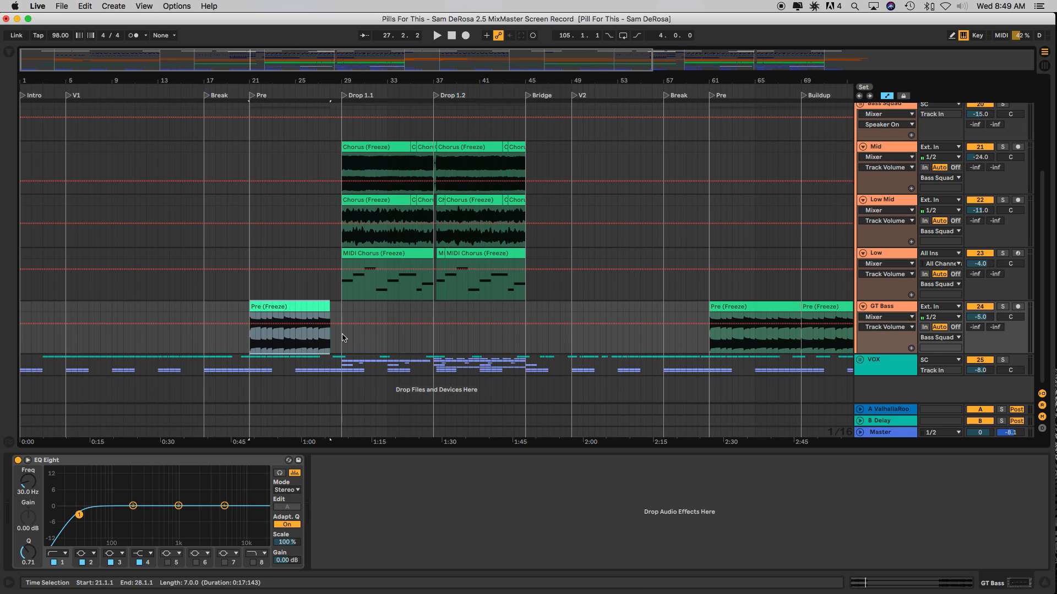
{"action": "scroll", "coordinate": [344, 337], "scroll_direction": "right", "scroll_amount": 3}
{"action": "key", "text": "space"}
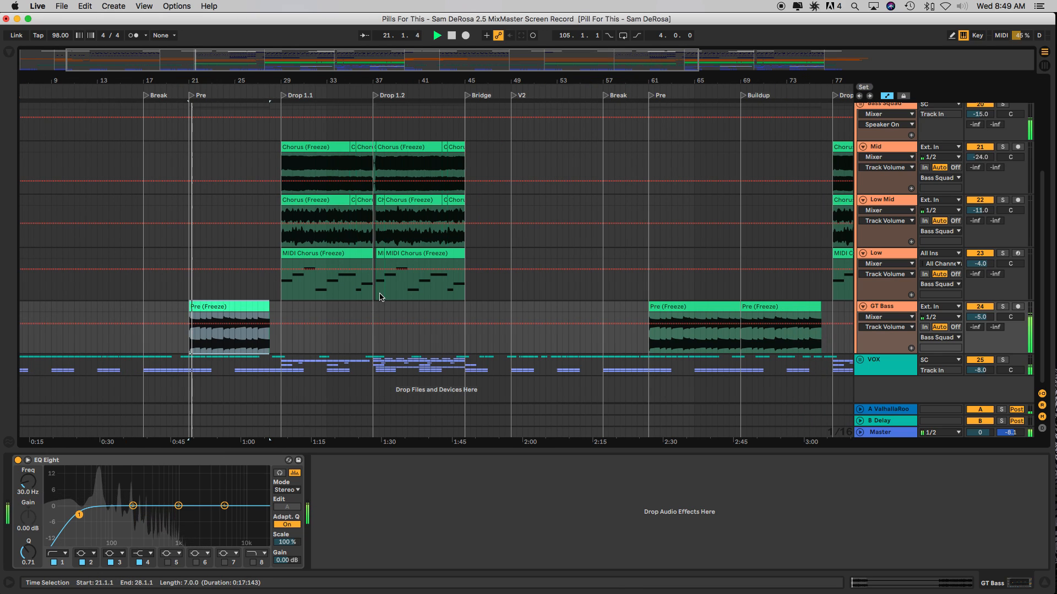
{"action": "scroll", "coordinate": [378, 298], "scroll_direction": "left", "scroll_amount": 3}
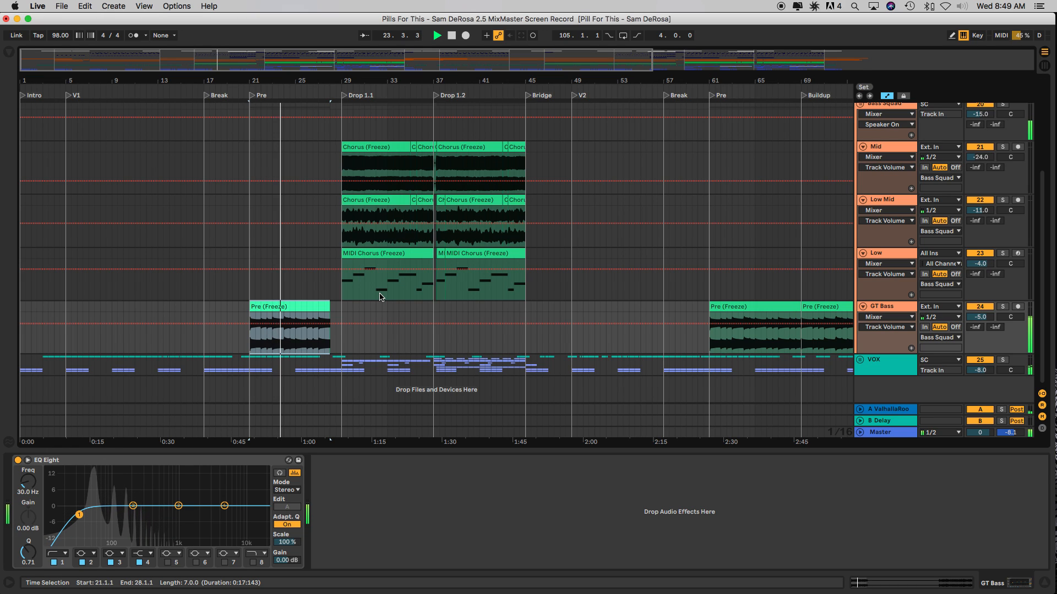
{"action": "key", "text": "space"}
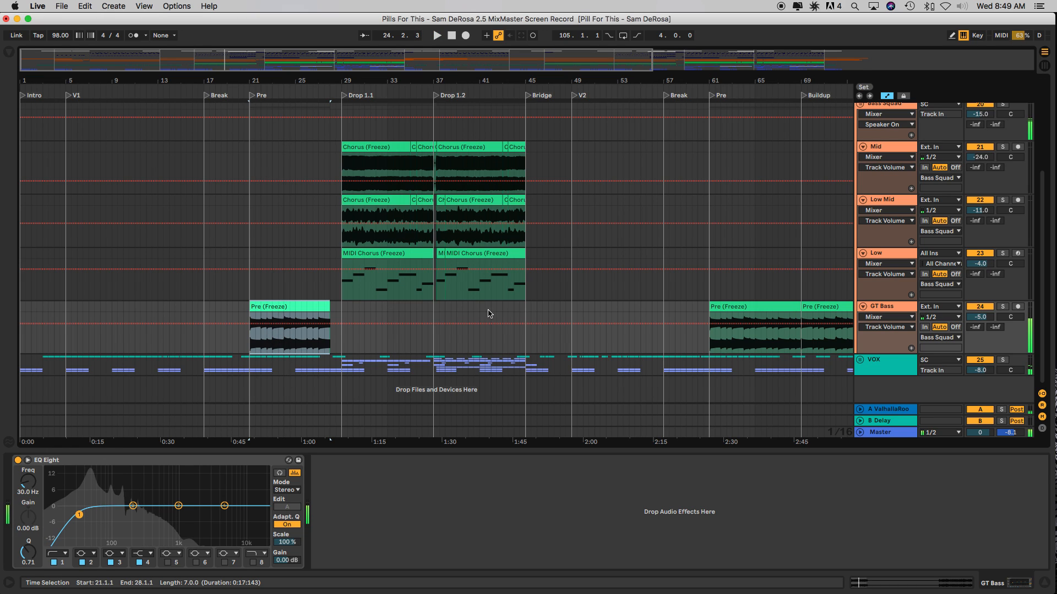
Examine the Chorus clips and device chains of the Mid and Low bass tracks in Drop 1.1 and Drop 1.2
{"action": "scroll", "coordinate": [453, 263], "scroll_direction": "up", "scroll_amount": 3}
{"action": "left_click", "coordinate": [385, 232]}
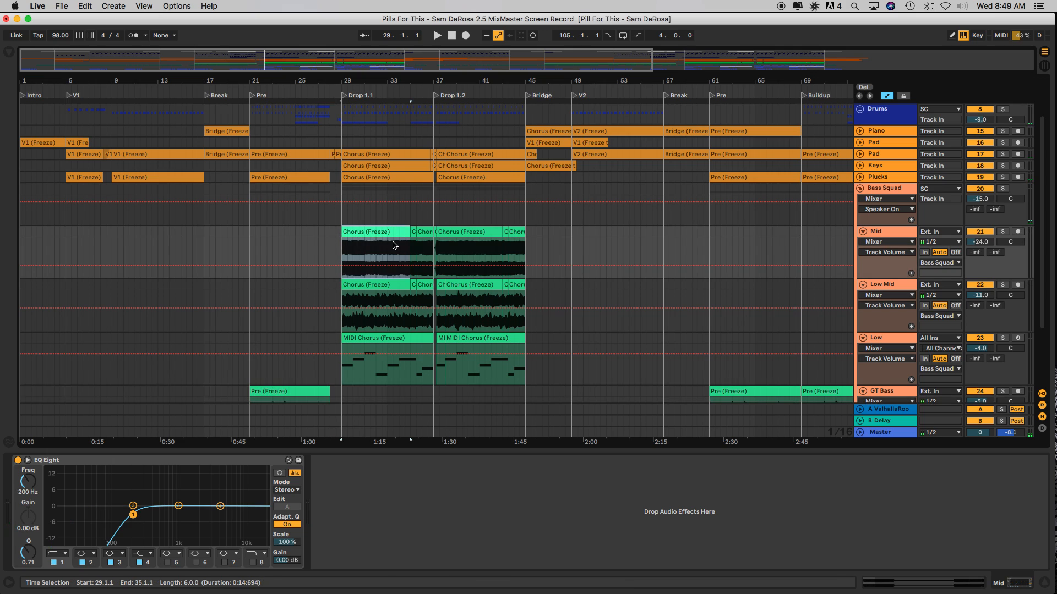
{"action": "scroll", "coordinate": [469, 252], "scroll_direction": "down", "scroll_amount": 3}
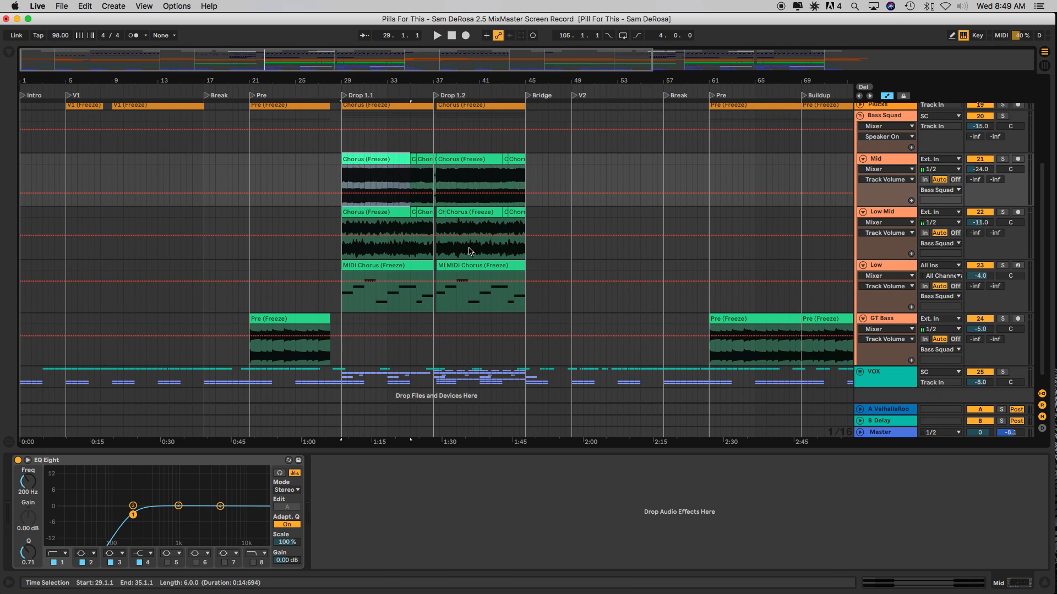
{"action": "left_click", "coordinate": [395, 265]}
{"action": "left_click", "coordinate": [489, 265]}
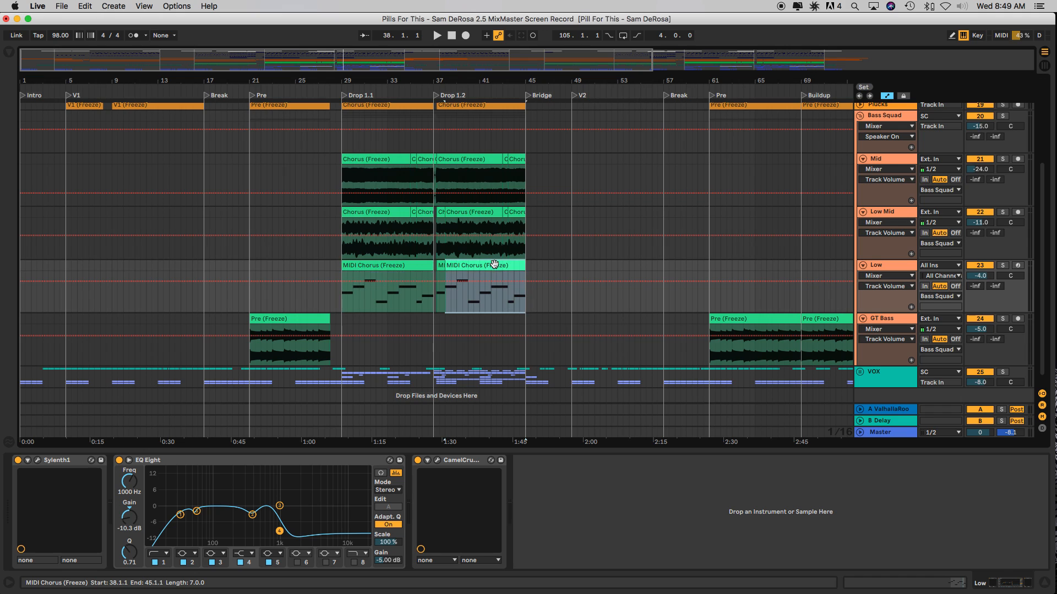
{"action": "left_click", "coordinate": [363, 156]}
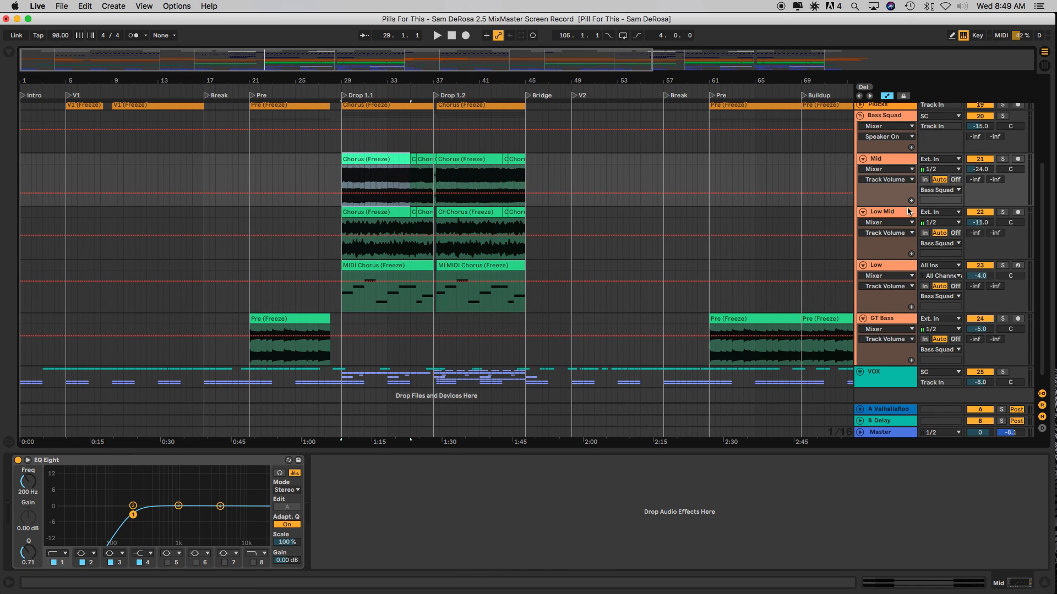
{"action": "left_click", "coordinate": [901, 269]}
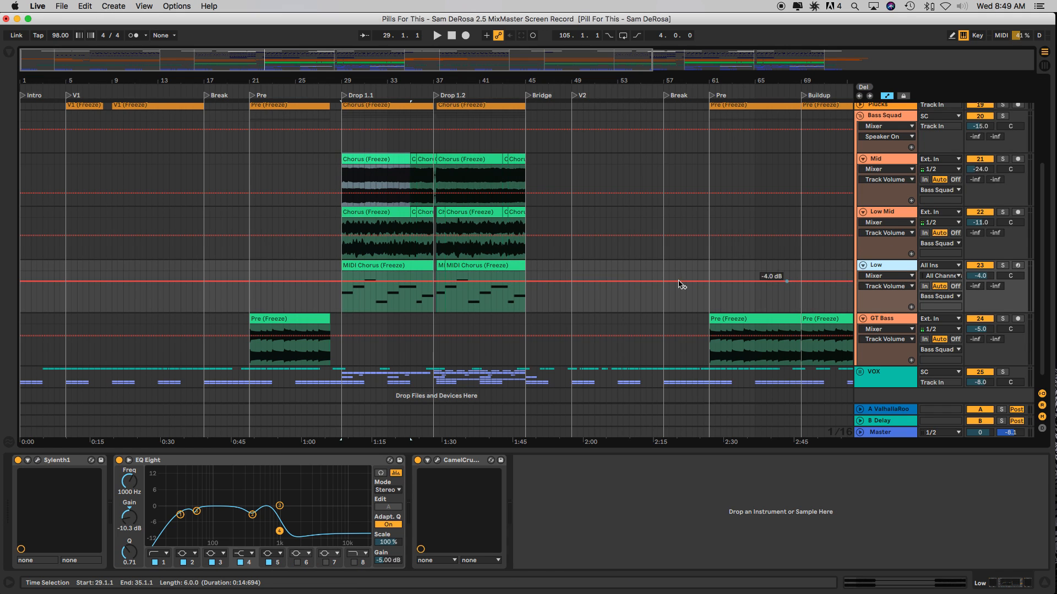
{"action": "left_click", "coordinate": [512, 275]}
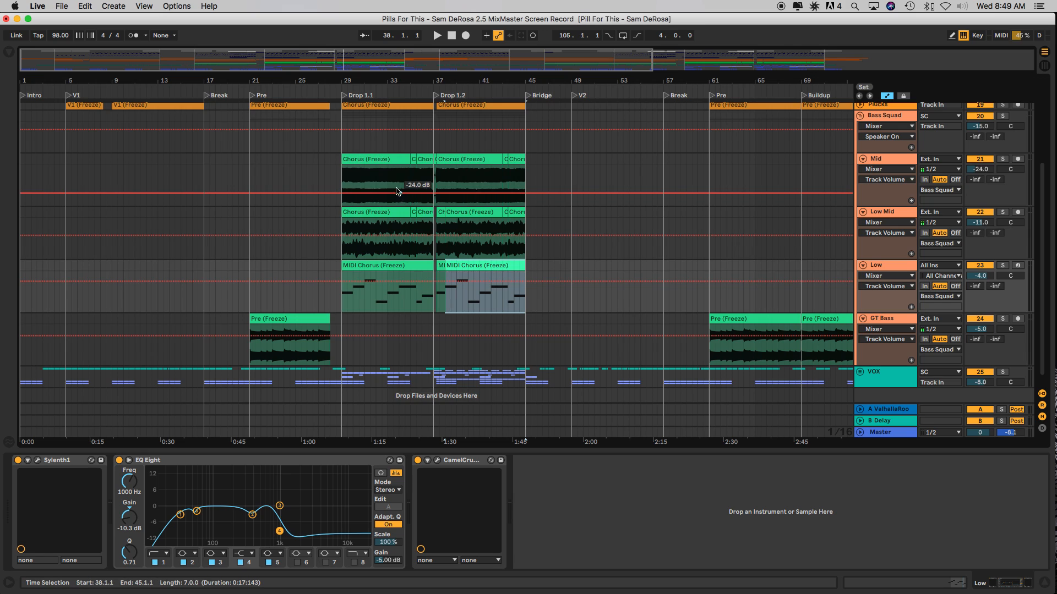
Solo the Mid bass track, play its first Chorus clip from Drop 1.1, and hide the device view
{"action": "left_click", "coordinate": [368, 165]}
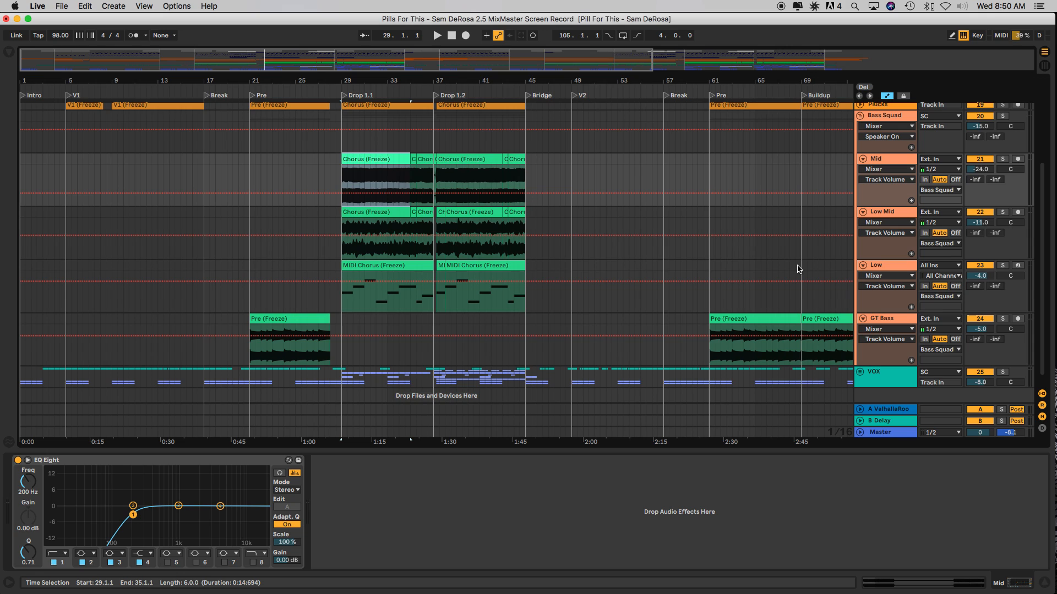
{"action": "left_click", "coordinate": [1002, 158]}
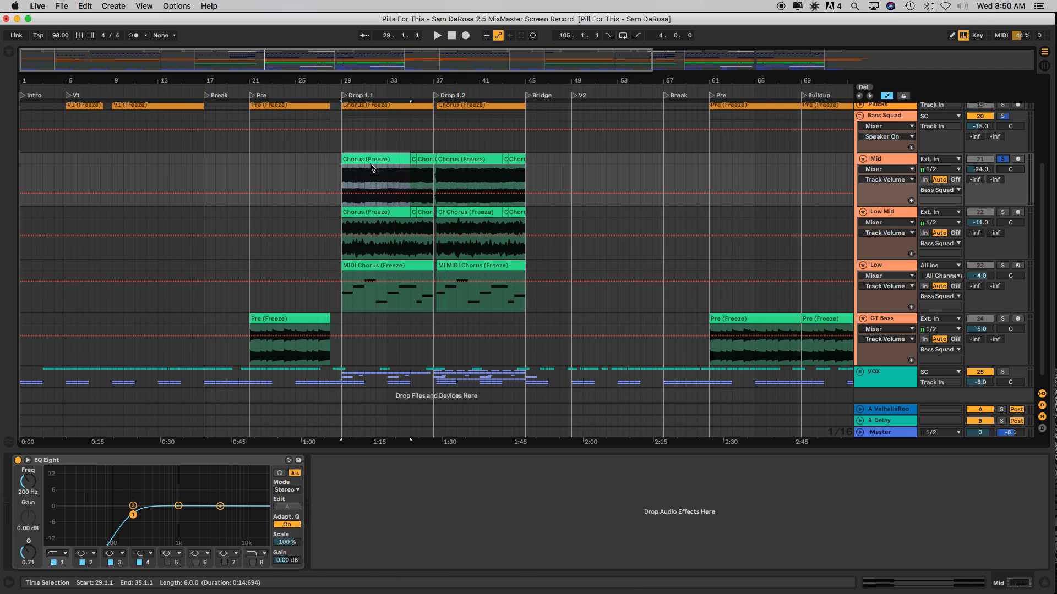
{"action": "key", "text": "space"}
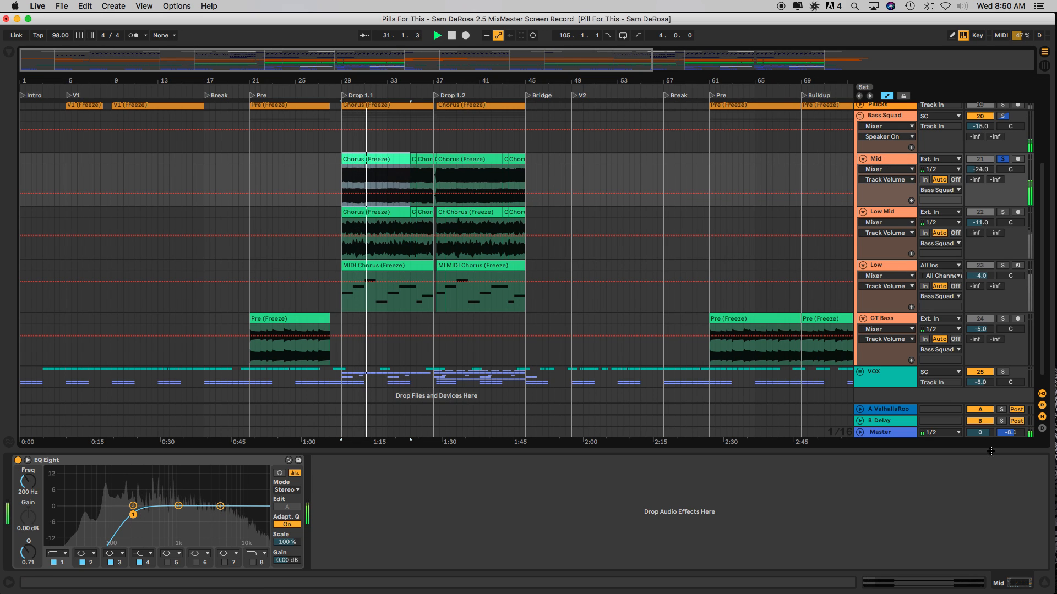
{"action": "left_click_drag", "start_coordinate": [990, 451], "coordinate": [991, 497]}
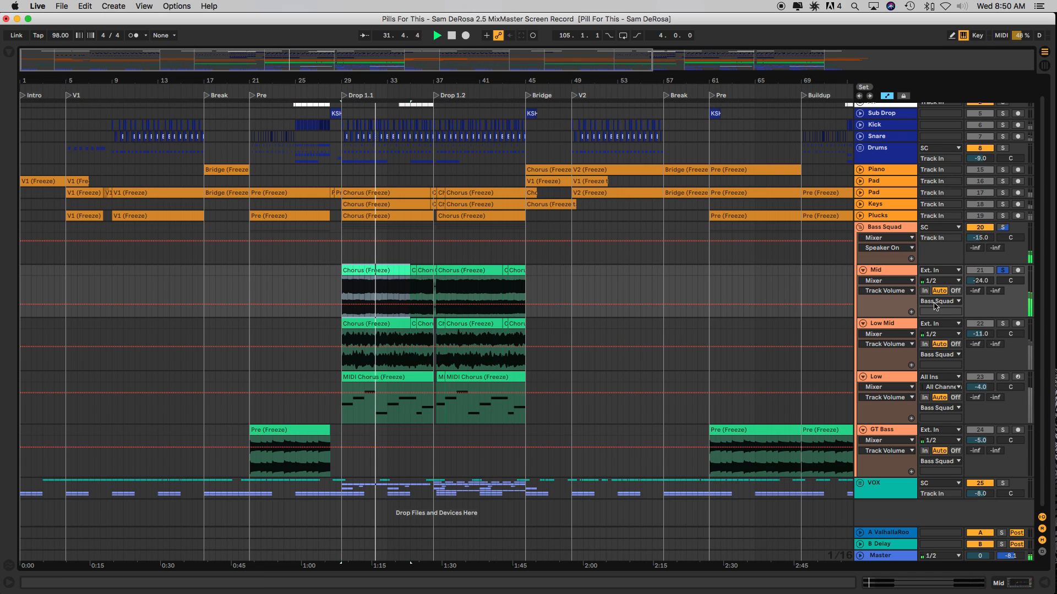
Solo the Low Mid track, the Low track and the whole Bass Squad group in turn while playing Drop 1.1
{"action": "left_click", "coordinate": [1003, 324]}
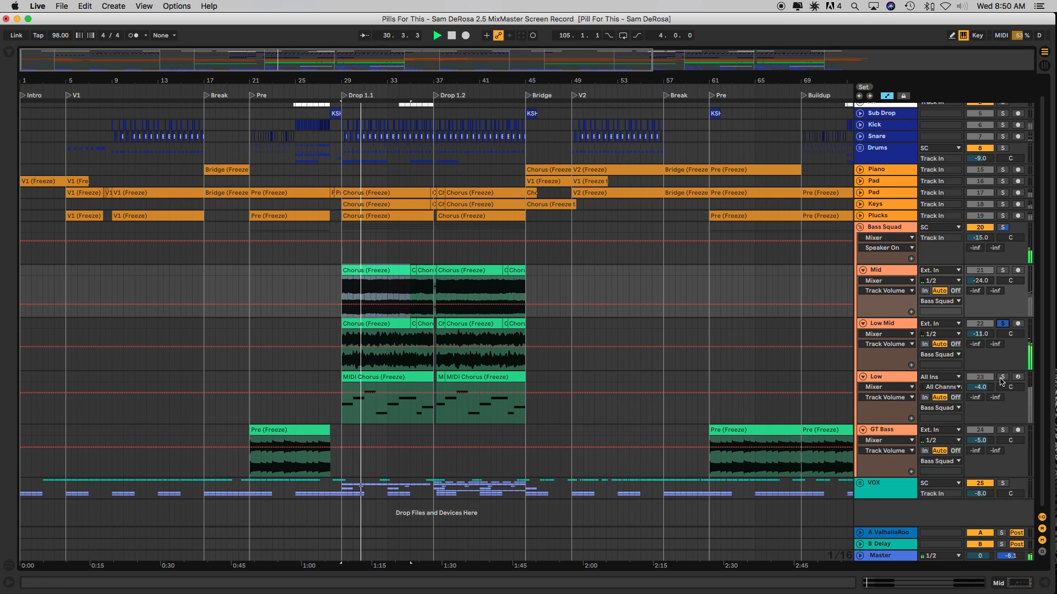
{"action": "left_click", "coordinate": [1003, 378]}
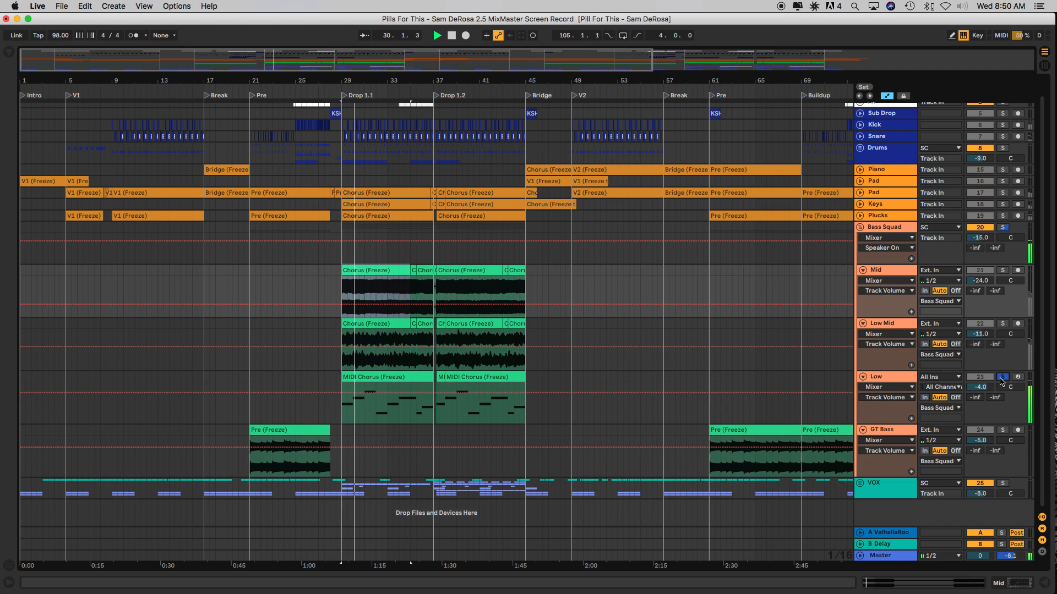
{"action": "left_click", "coordinate": [1003, 228]}
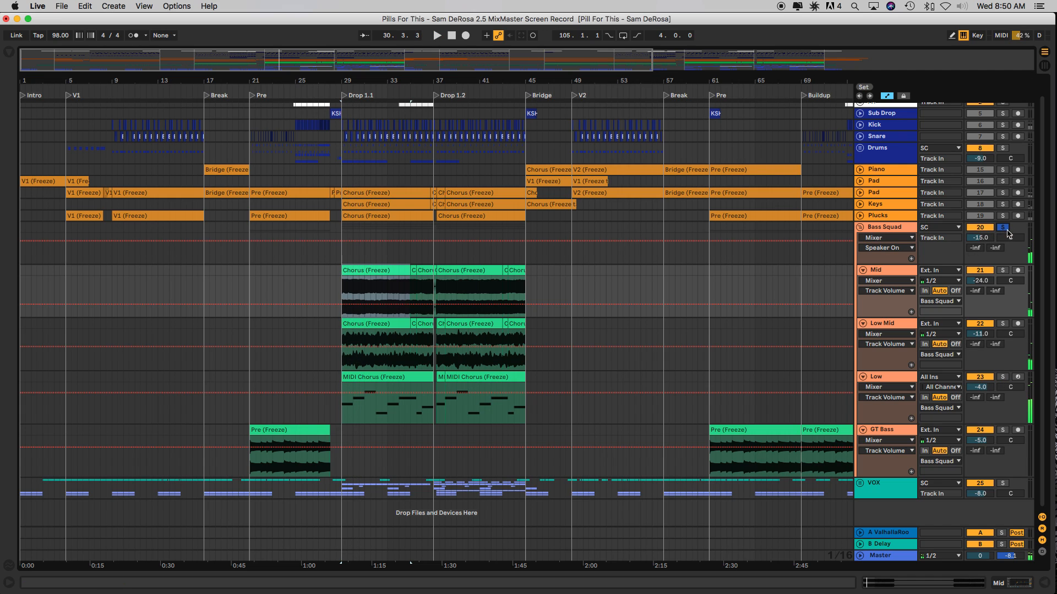
{"action": "key", "text": "space"}
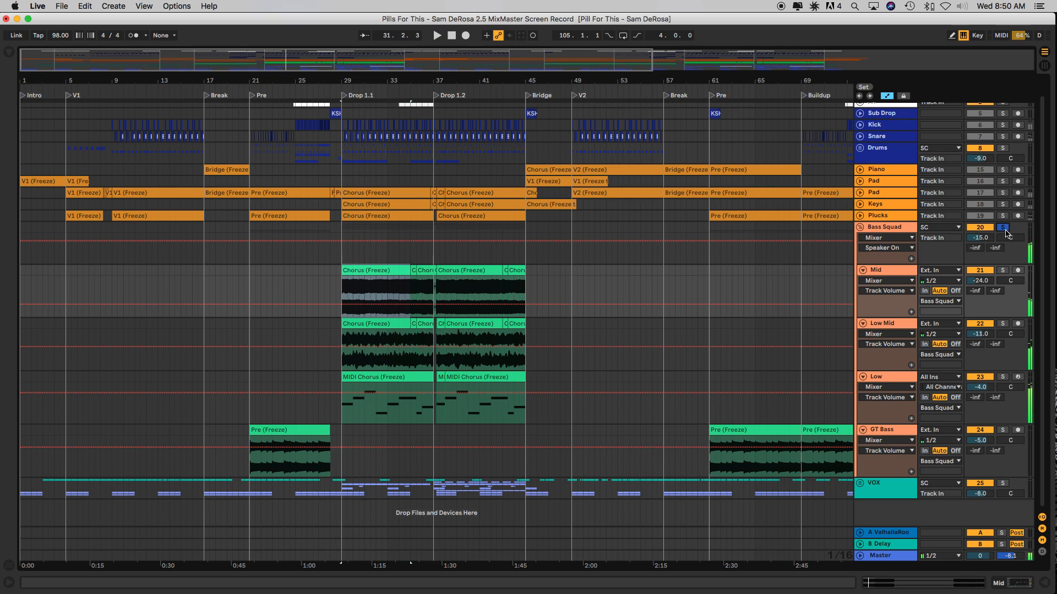
{"action": "key", "text": "space"}
Open the Bass Squad group's device chain with its EQ Eight and Bass - Punch compressor
{"action": "left_click", "coordinate": [892, 227]}
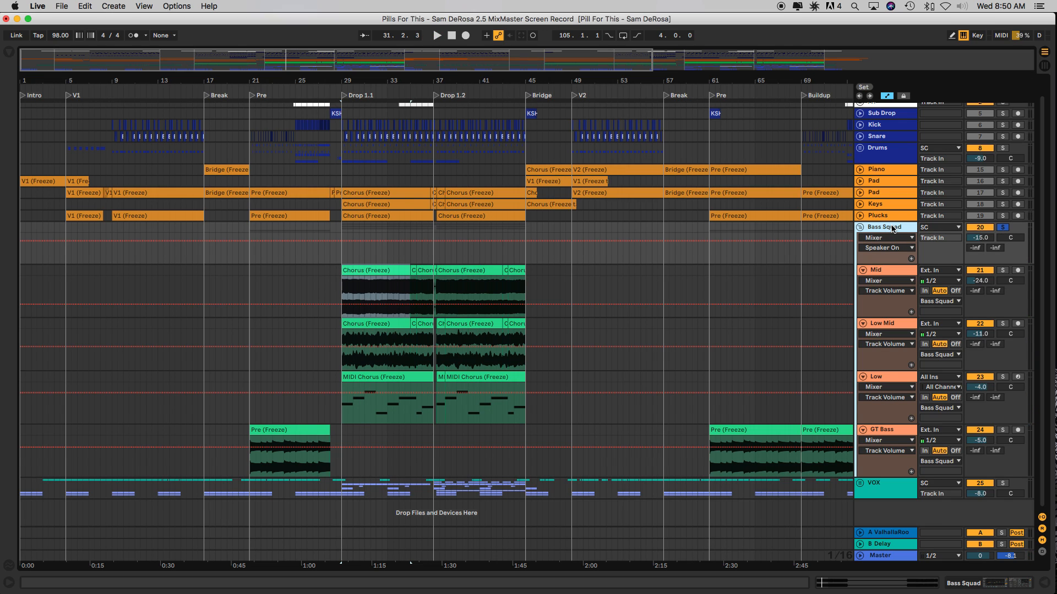
{"action": "double_click", "coordinate": [892, 227]}
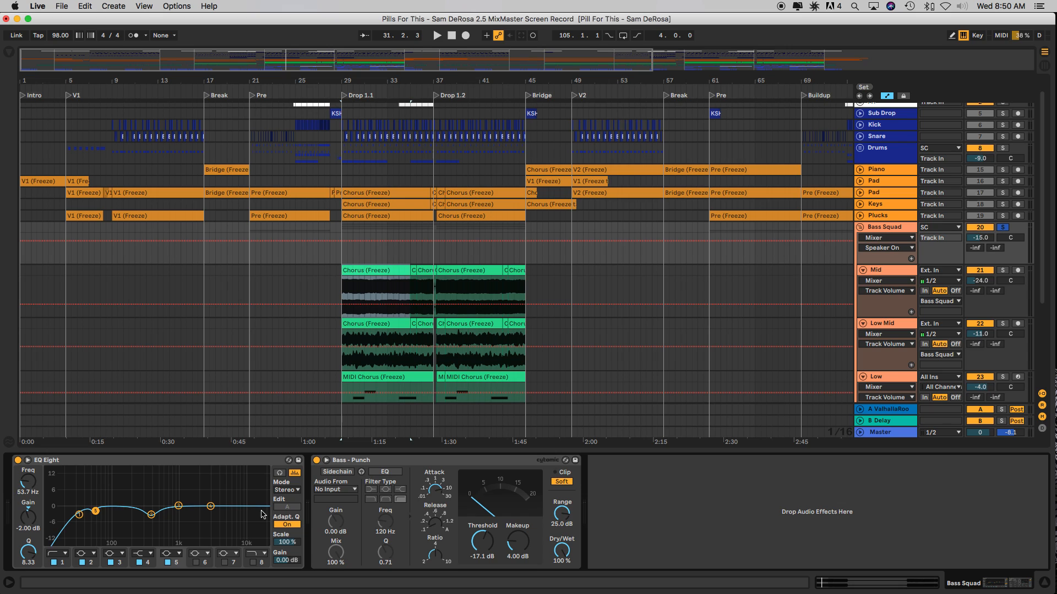
Hide the device view, look over the Mid, Low Mid, Low and GT Bass clips, and unsolo the Bass Squad group
{"action": "left_click", "coordinate": [1044, 583]}
{"action": "scroll", "coordinate": [563, 468], "scroll_direction": "up", "scroll_amount": 1}
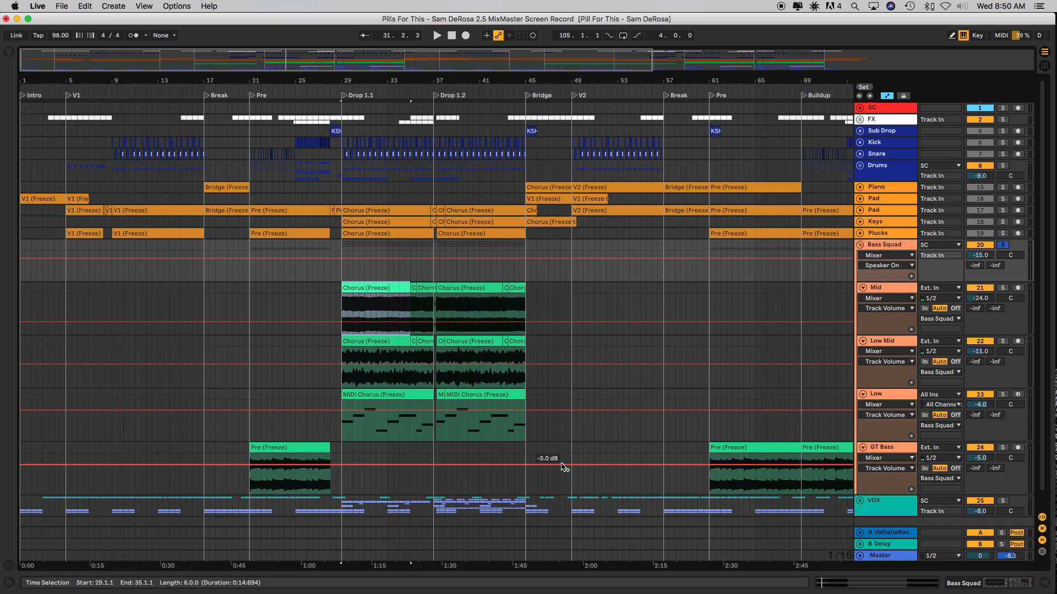
{"action": "scroll", "coordinate": [563, 468], "scroll_direction": "down", "scroll_amount": 1}
{"action": "scroll", "coordinate": [563, 468], "scroll_direction": "up", "scroll_amount": 1}
{"action": "scroll", "coordinate": [563, 468], "scroll_direction": "down", "scroll_amount": 1}
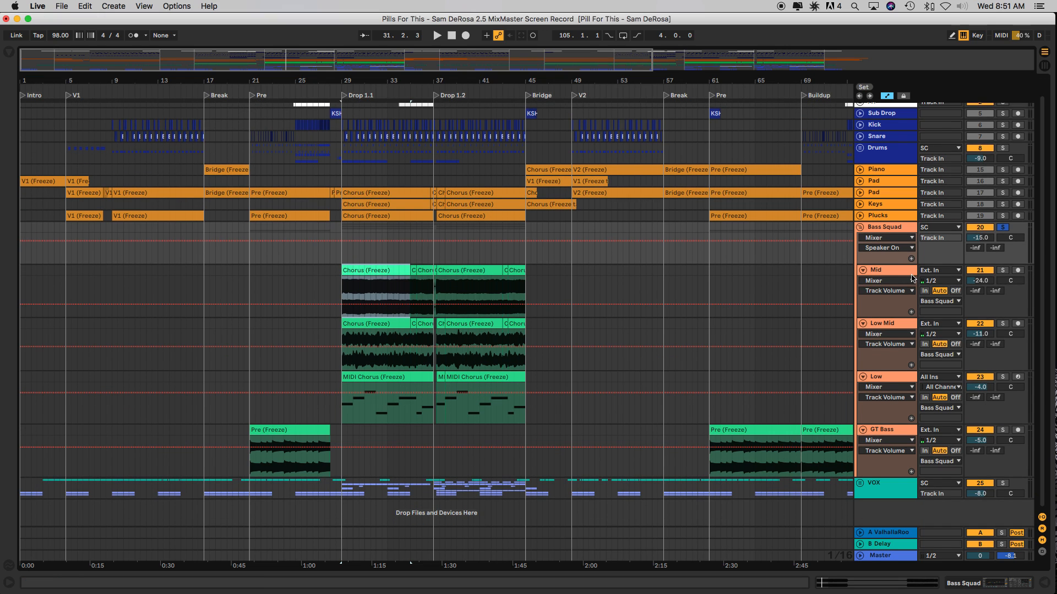
{"action": "scroll", "coordinate": [465, 302], "scroll_direction": "up", "scroll_amount": 1}
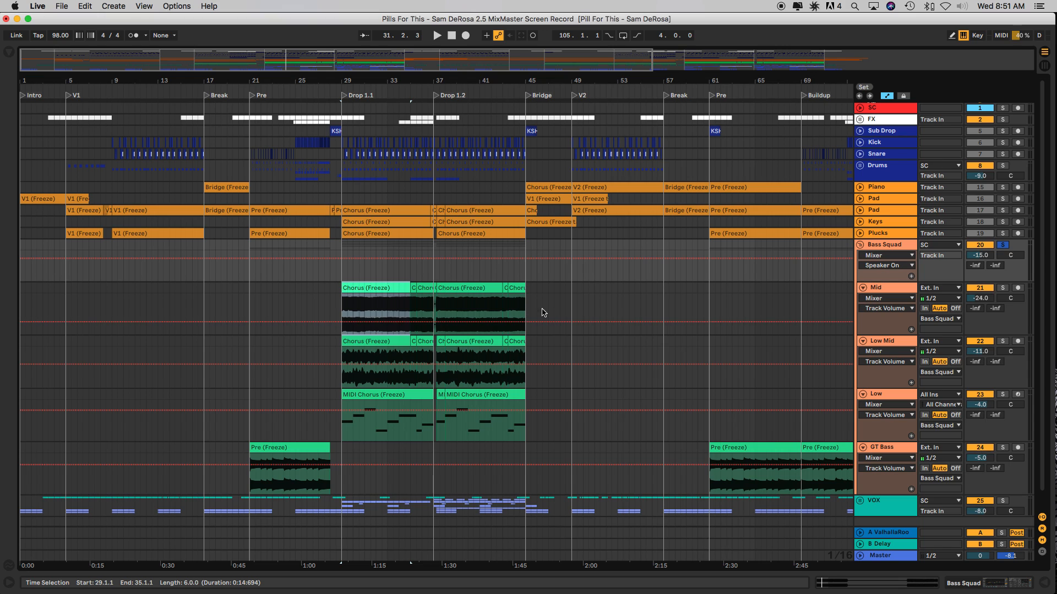
{"action": "scroll", "coordinate": [541, 310], "scroll_direction": "down", "scroll_amount": 1}
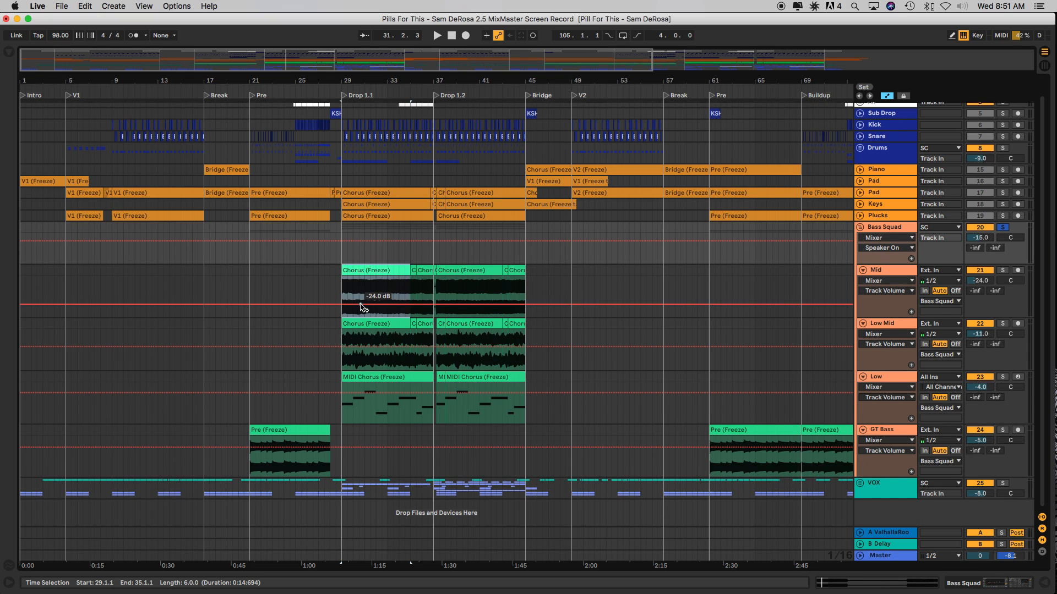
{"action": "scroll", "coordinate": [362, 307], "scroll_direction": "right", "scroll_amount": 5}
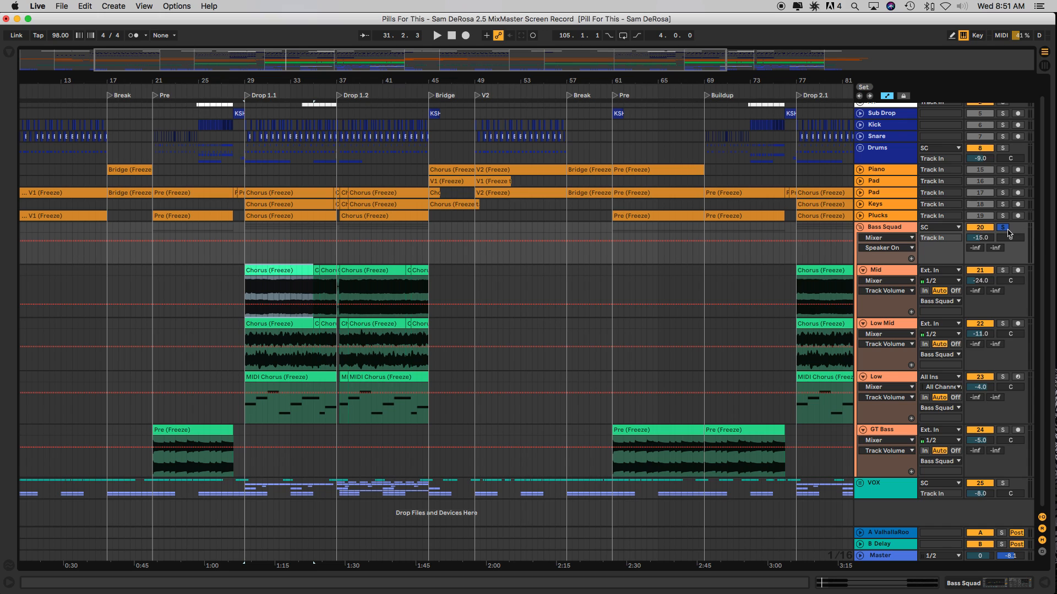
{"action": "left_click", "coordinate": [1004, 228]}
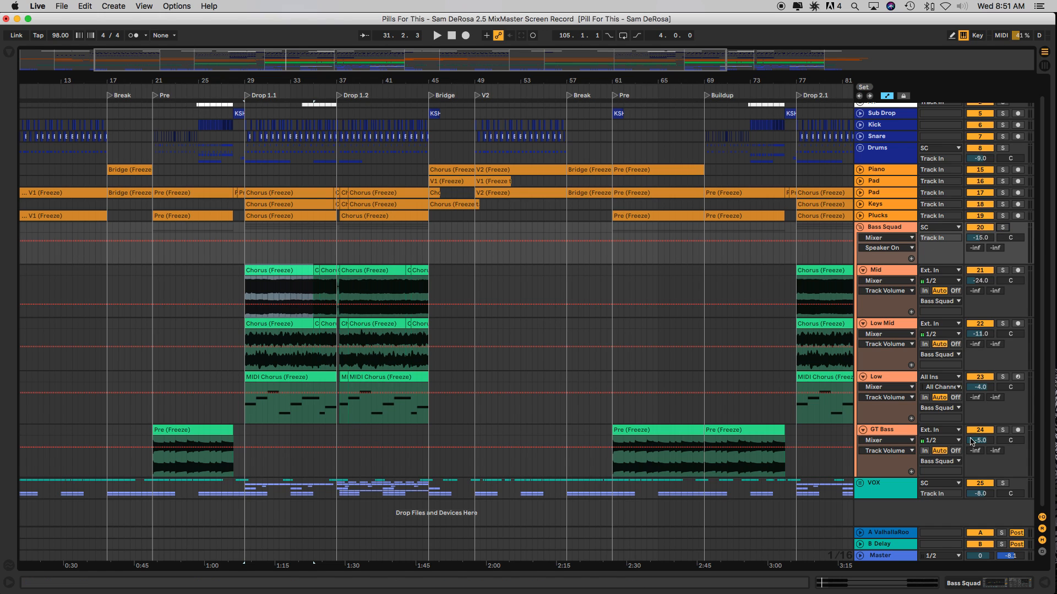
Unfold the VOX group and look over its vocal, Slice and BGV tracks
{"action": "left_click", "coordinate": [860, 485]}
{"action": "scroll", "coordinate": [206, 427], "scroll_direction": "down", "scroll_amount": 8}
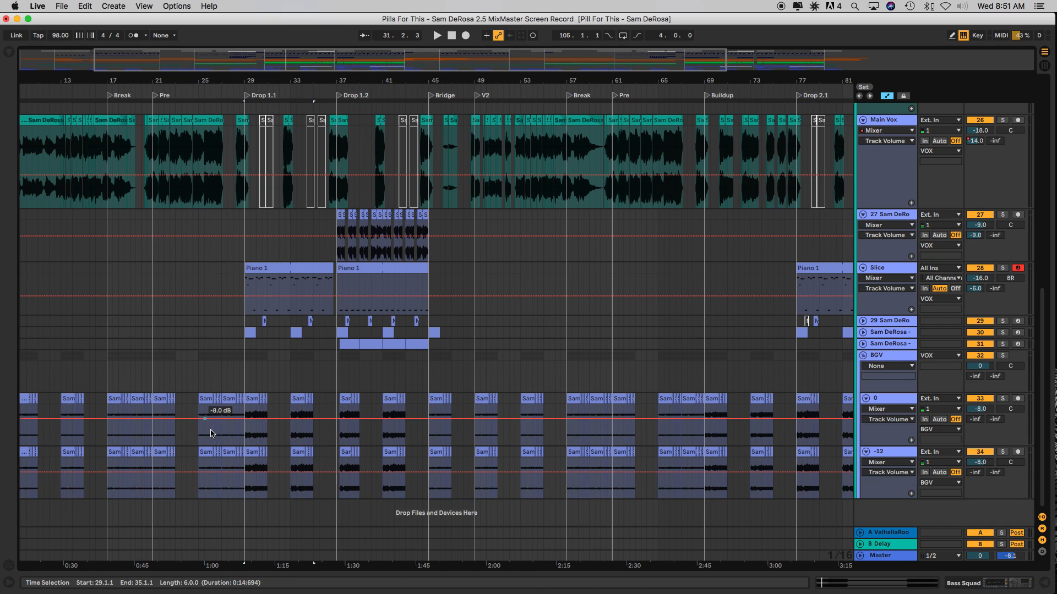
{"action": "left_click", "coordinate": [237, 289]}
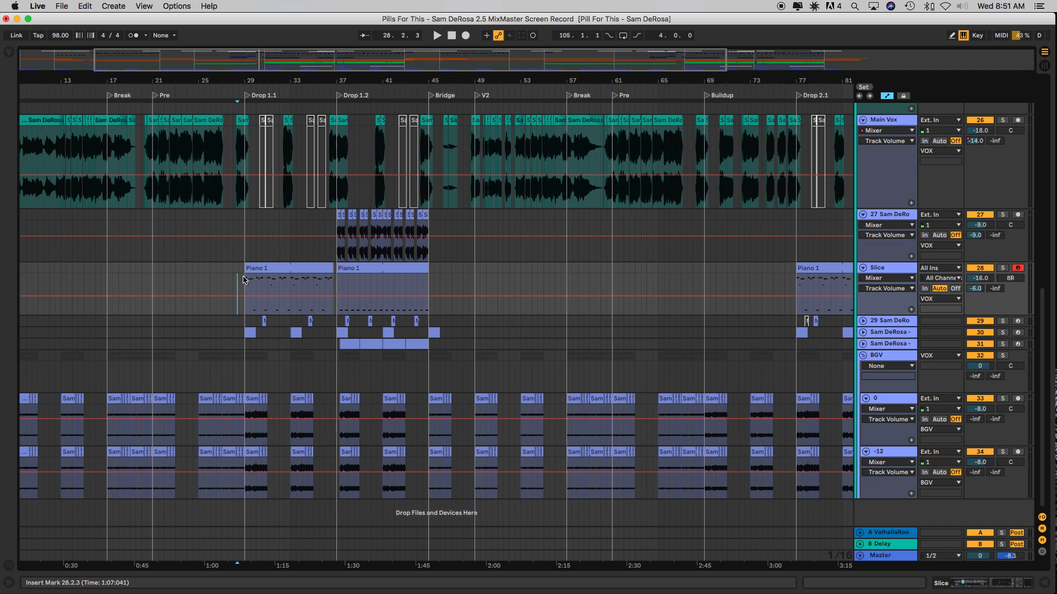
{"action": "scroll", "coordinate": [266, 276], "scroll_direction": "up", "scroll_amount": 3}
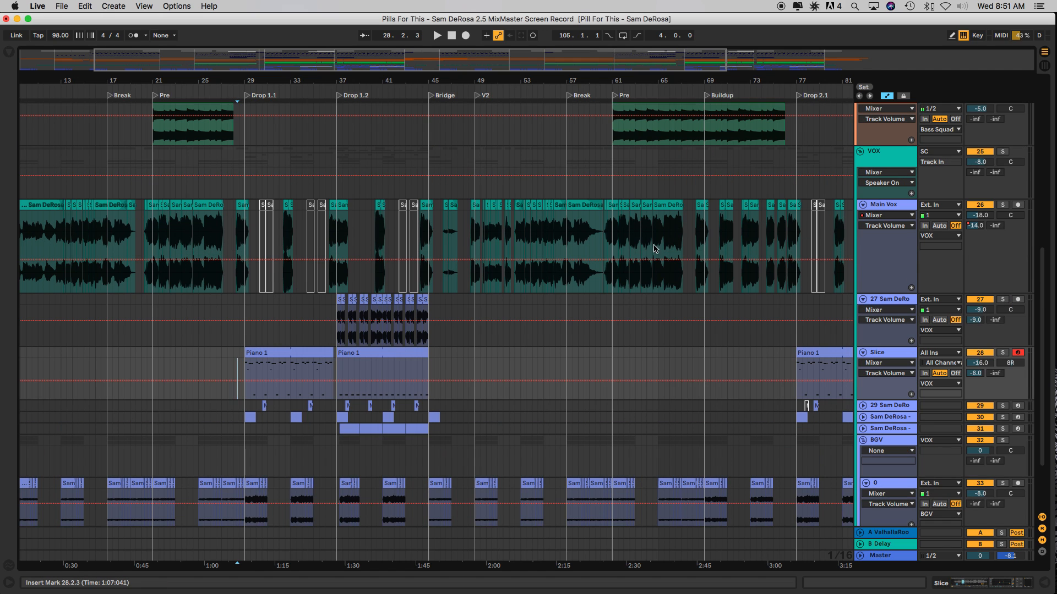
Open the Main Vox device chain and examine its EQ Eight, DeEsser and VOX (MAIN) Plugins + Sidechain rack
{"action": "double_click", "coordinate": [910, 207]}
{"action": "scroll", "coordinate": [323, 300], "scroll_direction": "left", "scroll_amount": 5}
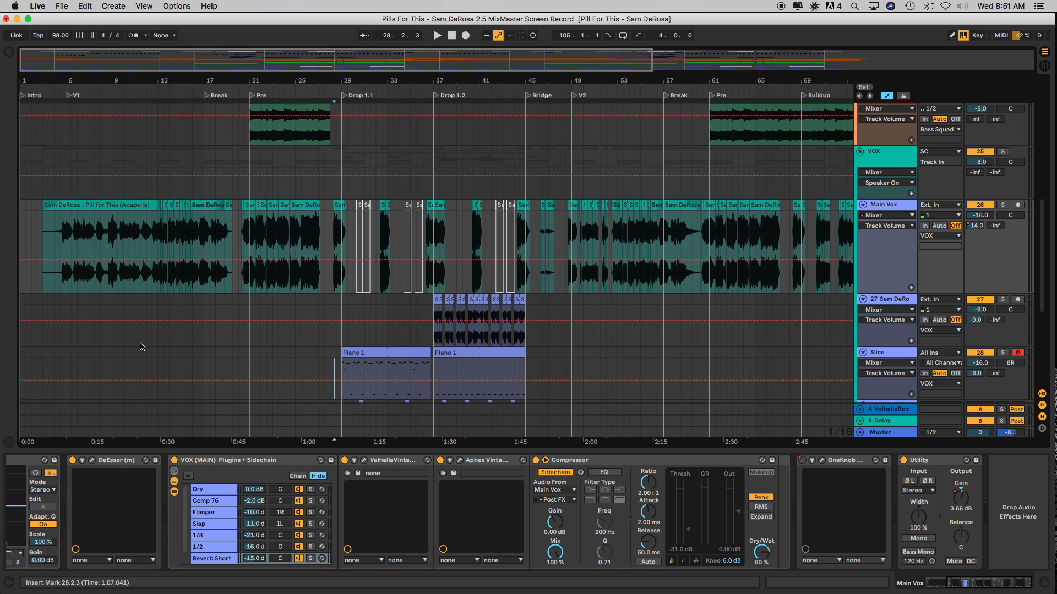
{"action": "scroll", "coordinate": [142, 478], "scroll_direction": "left", "scroll_amount": 5}
{"action": "left_click", "coordinate": [150, 467]}
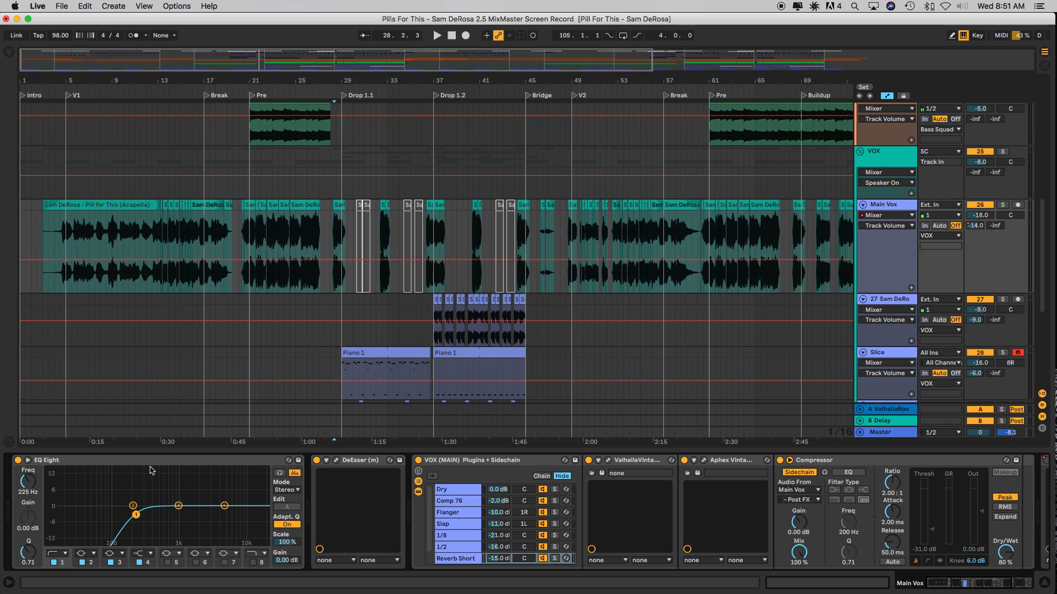
{"action": "left_click", "coordinate": [366, 461]}
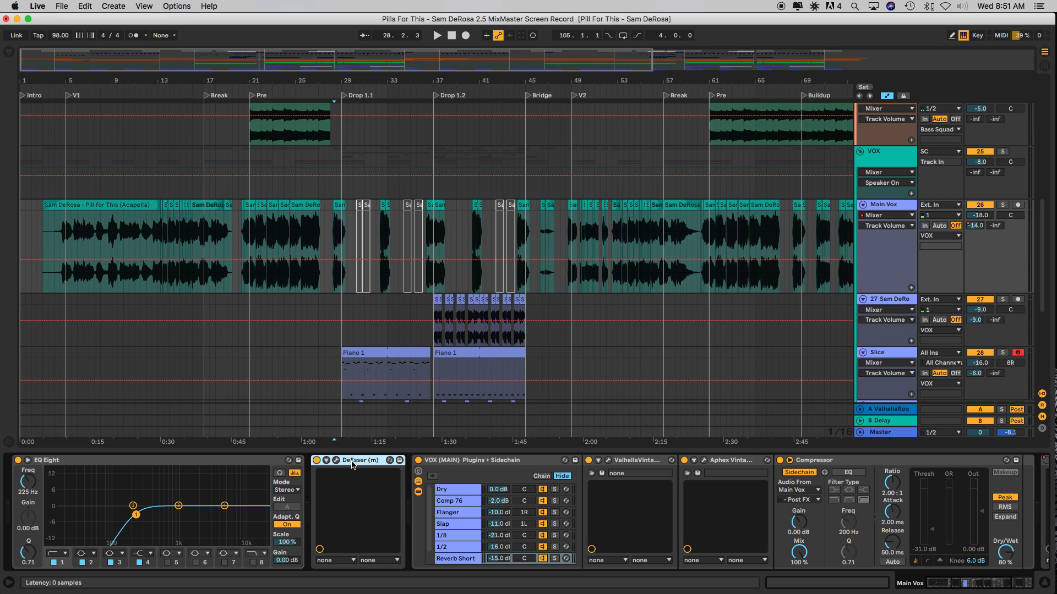
{"action": "left_click", "coordinate": [467, 464]}
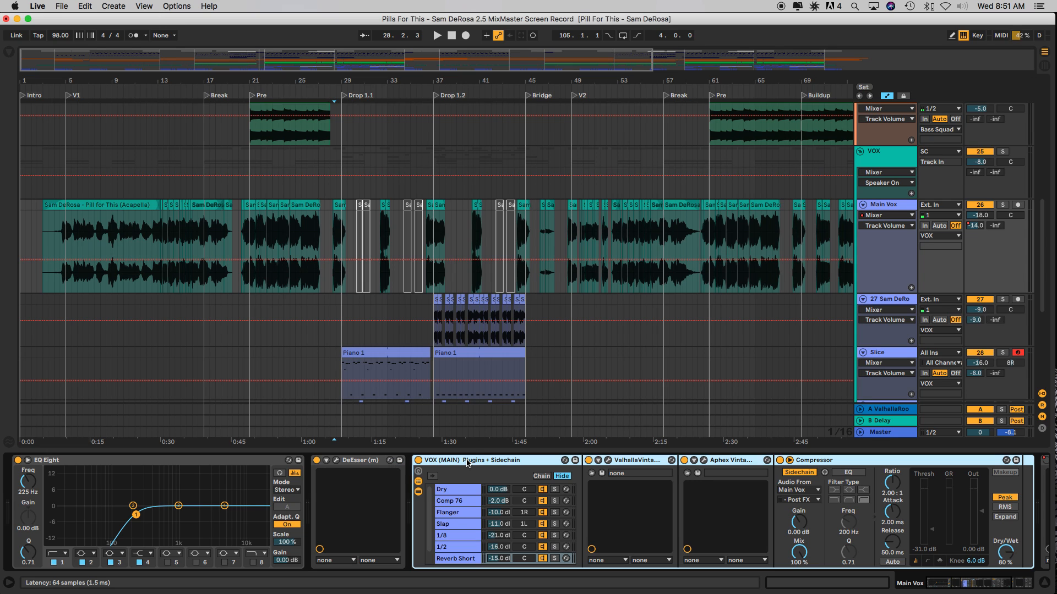
{"action": "scroll", "coordinate": [468, 464], "scroll_direction": "right", "scroll_amount": 5}
{"action": "scroll", "coordinate": [467, 464], "scroll_direction": "left", "scroll_amount": 3}
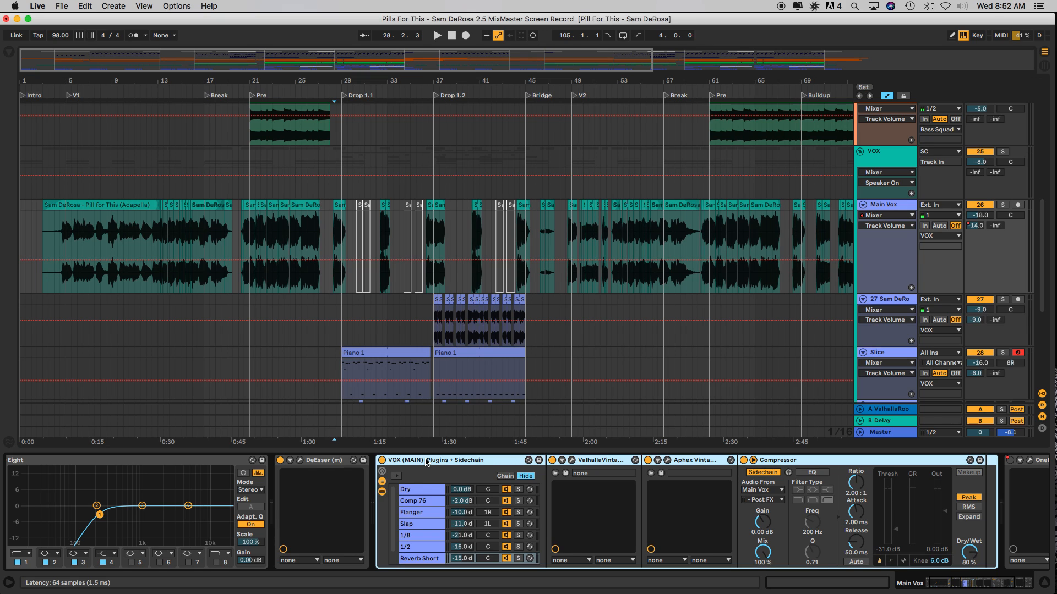
Inspect the devices in the Dry and Comp 76 chains of the VOX (MAIN) rack
{"action": "right_click", "coordinate": [455, 466]}
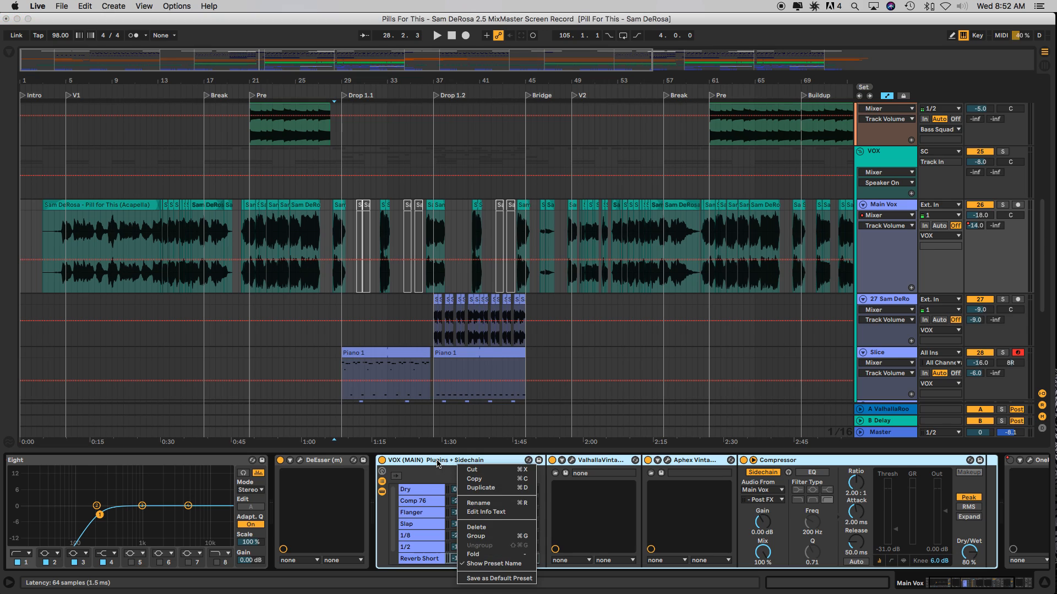
{"action": "left_click", "coordinate": [492, 467]}
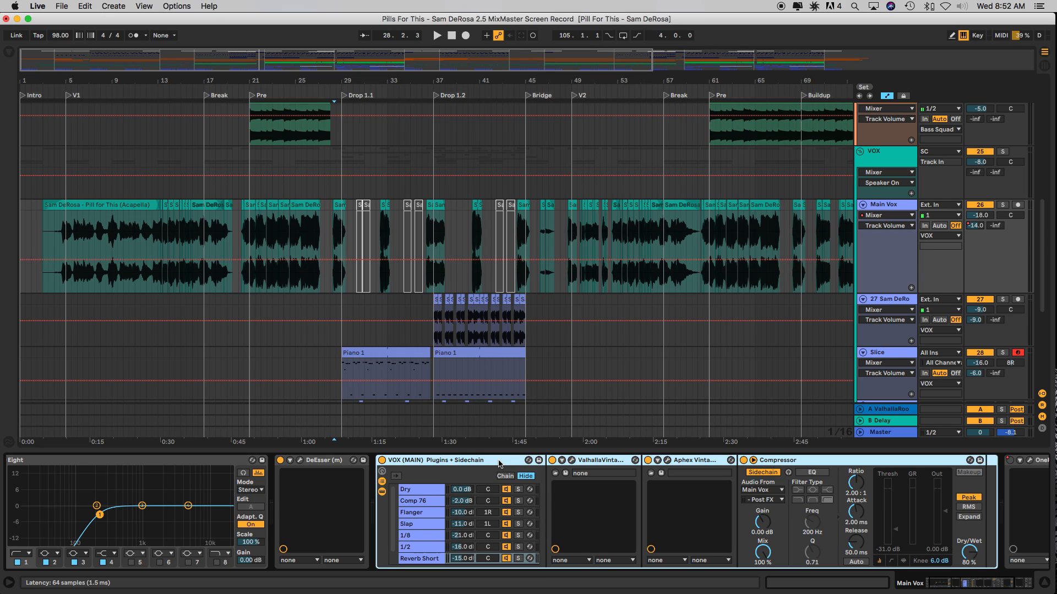
{"action": "left_click", "coordinate": [436, 491]}
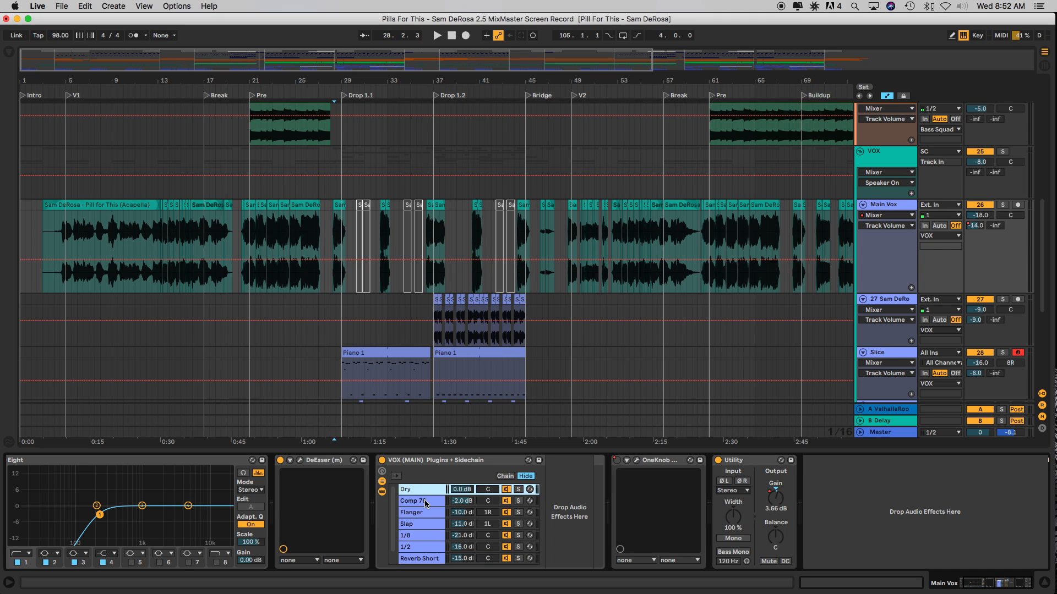
{"action": "left_click", "coordinate": [422, 502]}
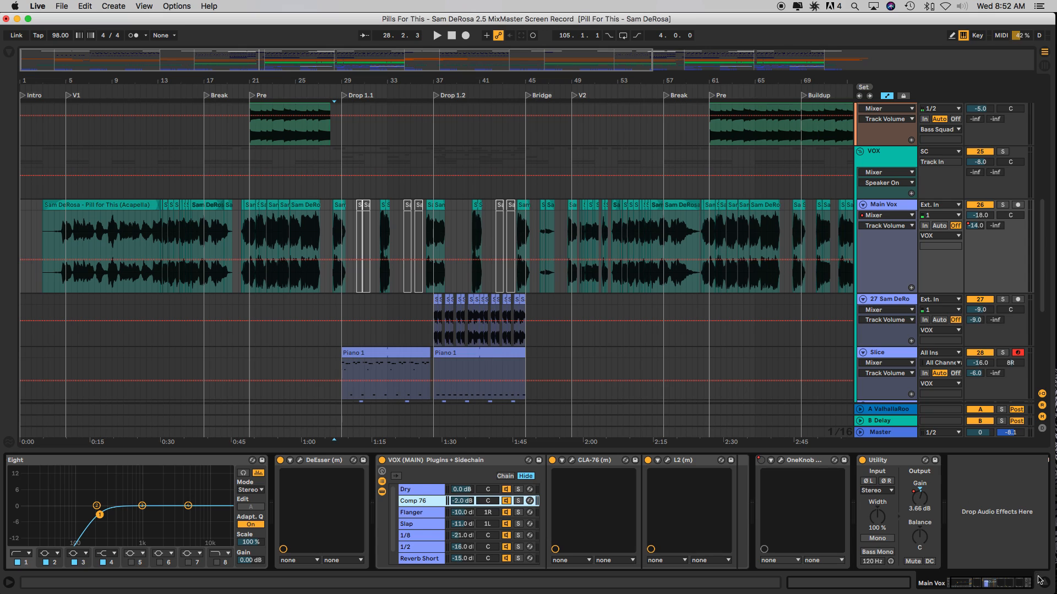
Hide the device view and play the first Main Vox clip from bar 4, stopping in V1
{"action": "key", "text": "super+alt+l"}
{"action": "left_click", "coordinate": [68, 237]}
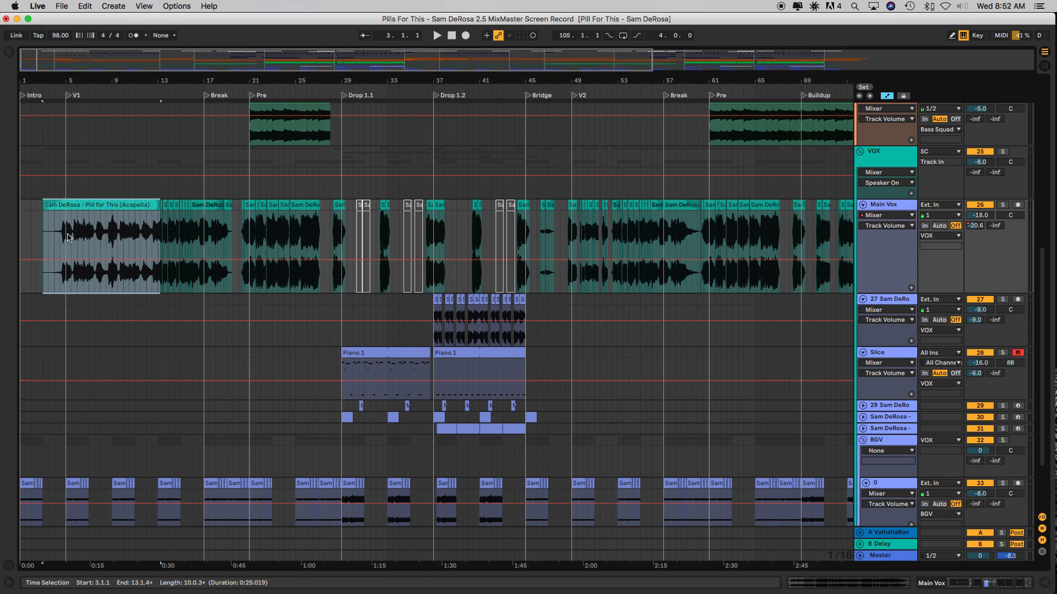
{"action": "left_click", "coordinate": [61, 246]}
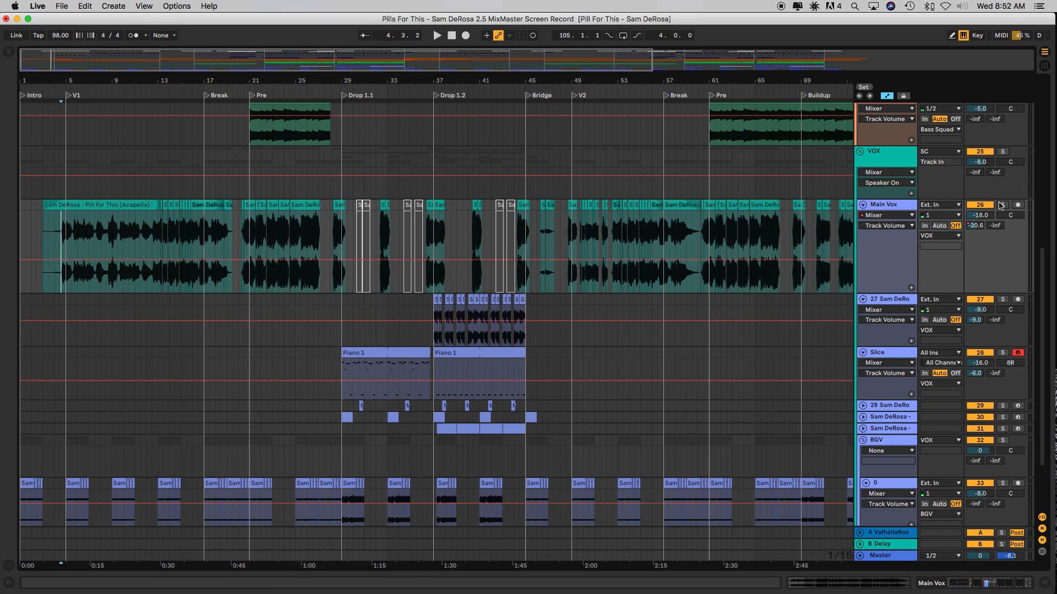
{"action": "key", "text": "space"}
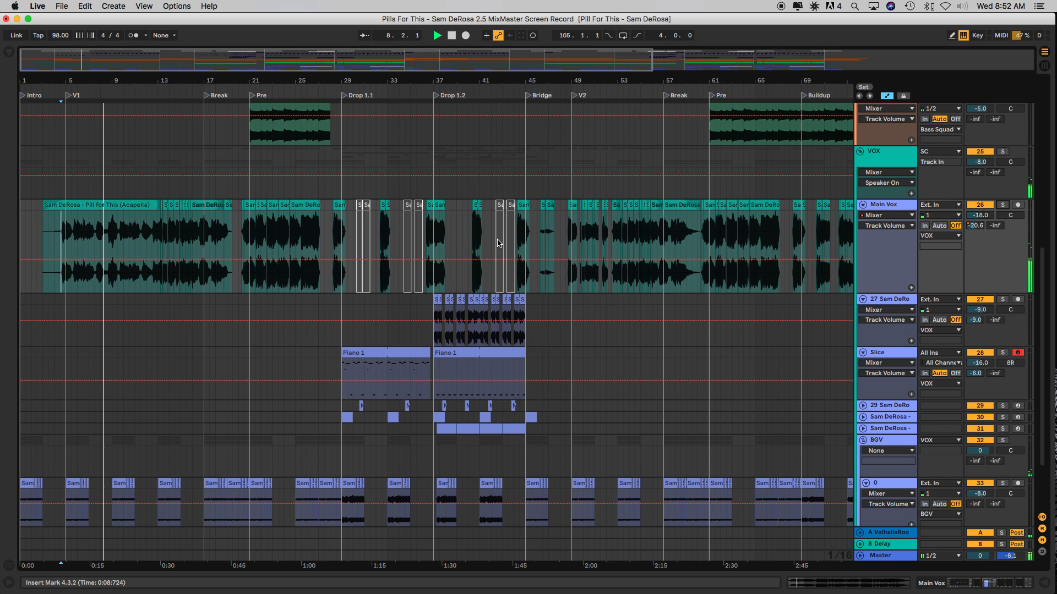
{"action": "key", "text": "space"}
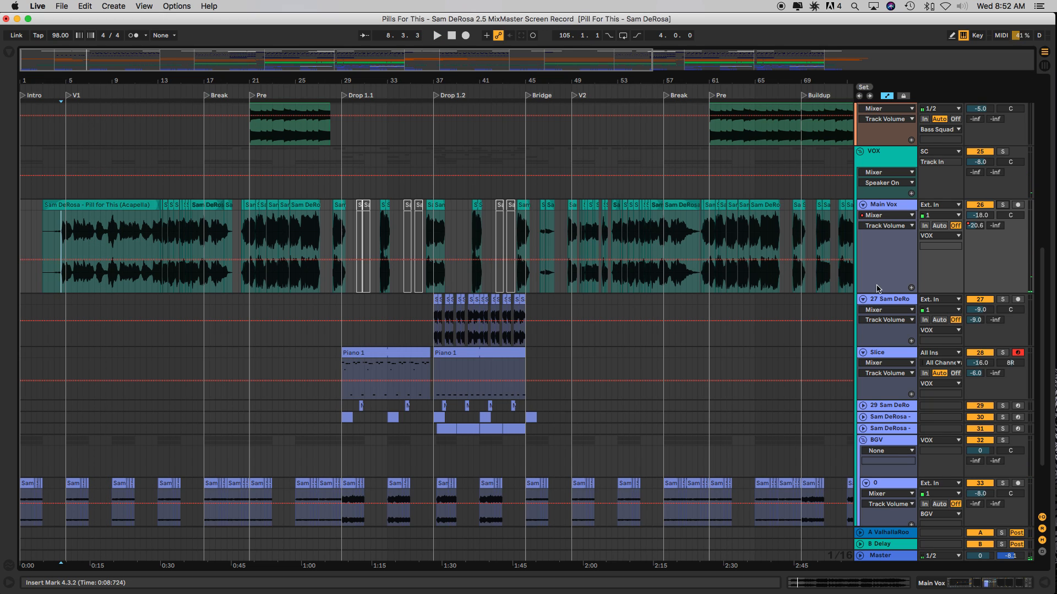
Solo the Slice track to play its Piano 1 clip from the start of Drop 1.1, and unsolo it after stopping
{"action": "left_click", "coordinate": [895, 302]}
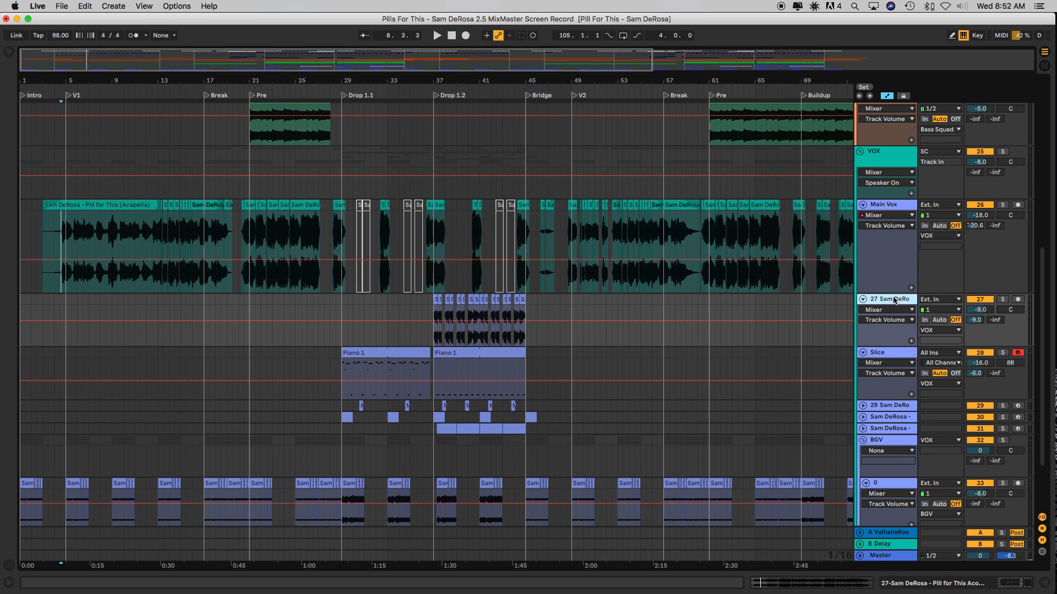
{"action": "left_click", "coordinate": [351, 355]}
{"action": "left_click", "coordinate": [336, 326]}
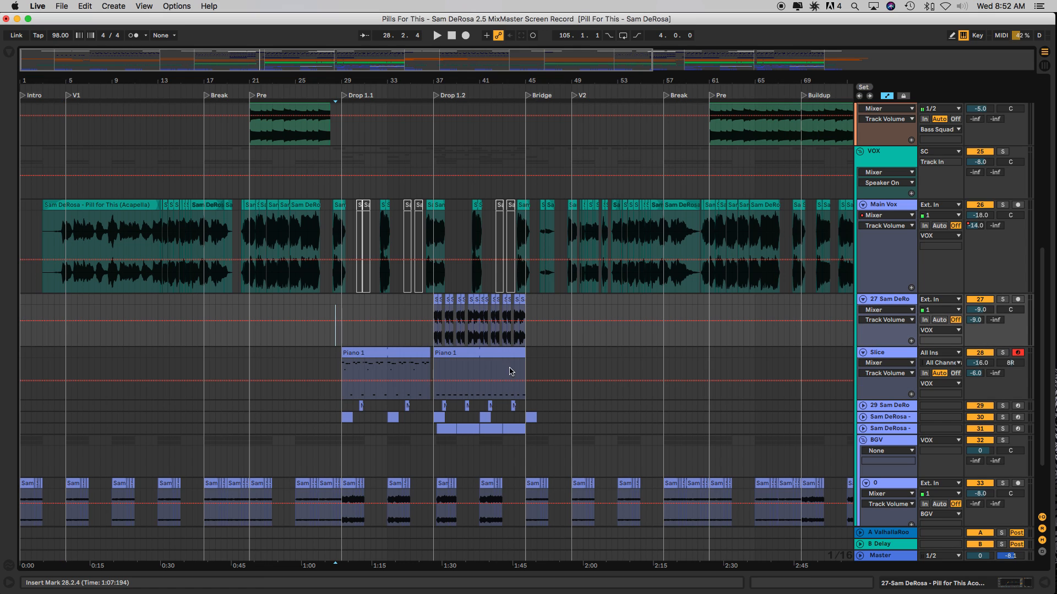
{"action": "left_click", "coordinate": [367, 350]}
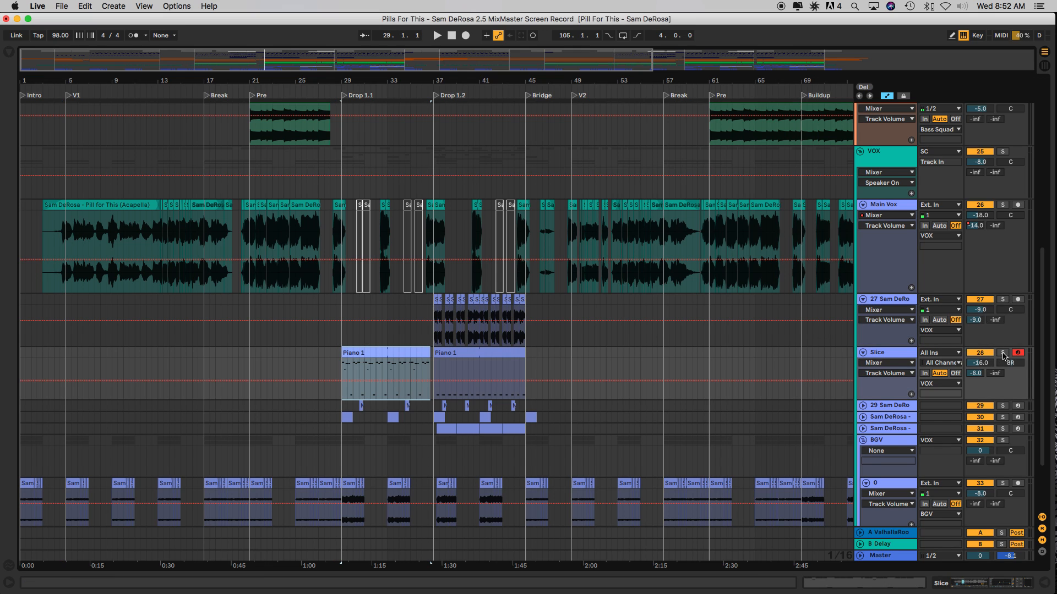
{"action": "left_click", "coordinate": [1003, 353]}
{"action": "left_click", "coordinate": [388, 362]}
{"action": "key", "text": "space"}
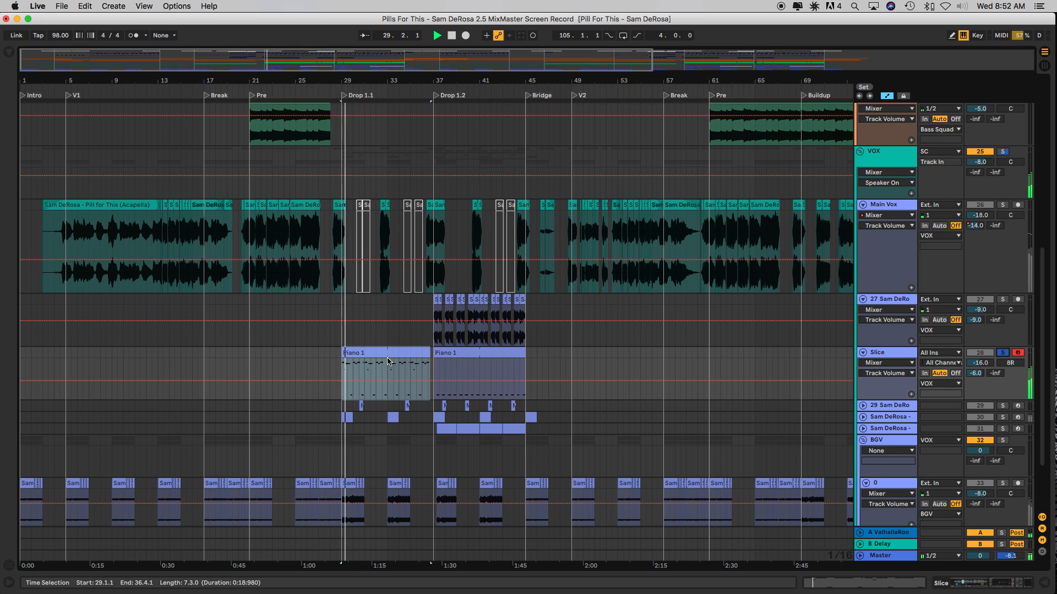
{"action": "left_click", "coordinate": [389, 355]}
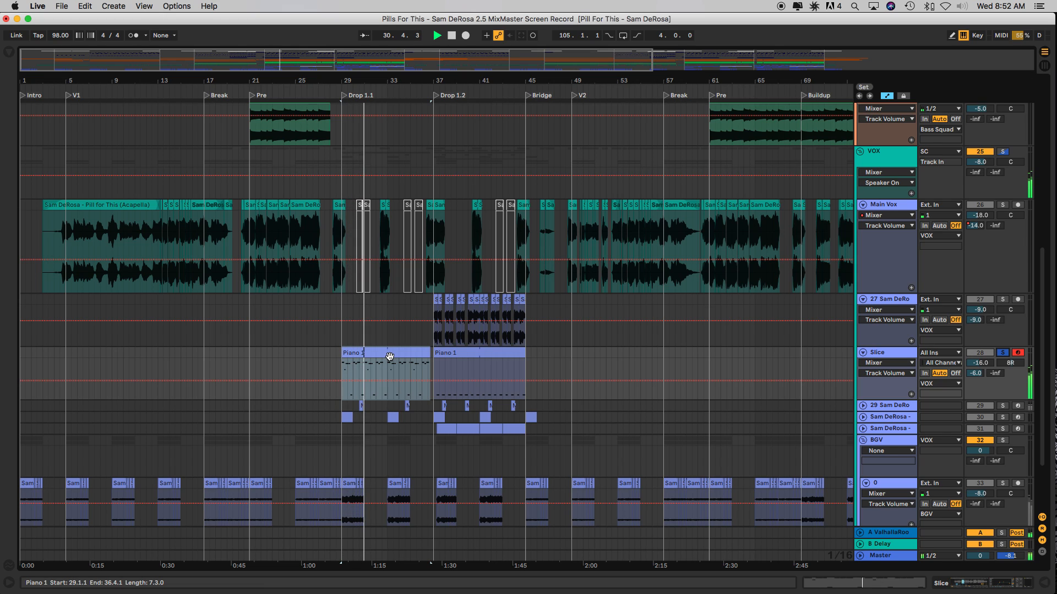
{"action": "key", "text": "space"}
{"action": "left_click", "coordinate": [1003, 352]}
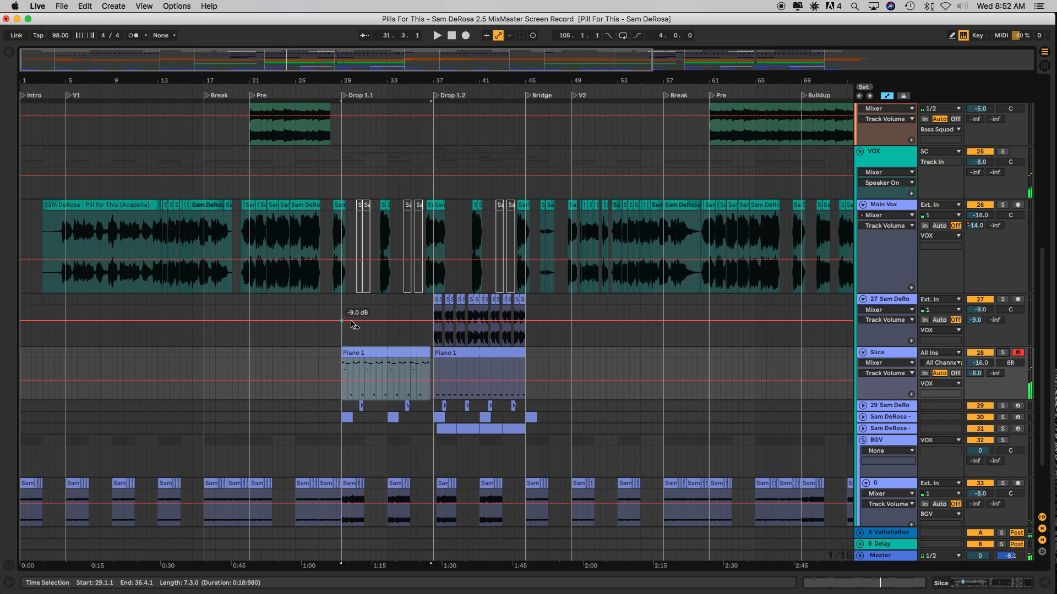
Zoom the arrangement in around Drop 1.1 and select the Main Vox clip that leads into the drop
{"action": "left_click", "coordinate": [316, 331]}
{"action": "key", "text": "plus"}
{"action": "key", "text": "plus"}
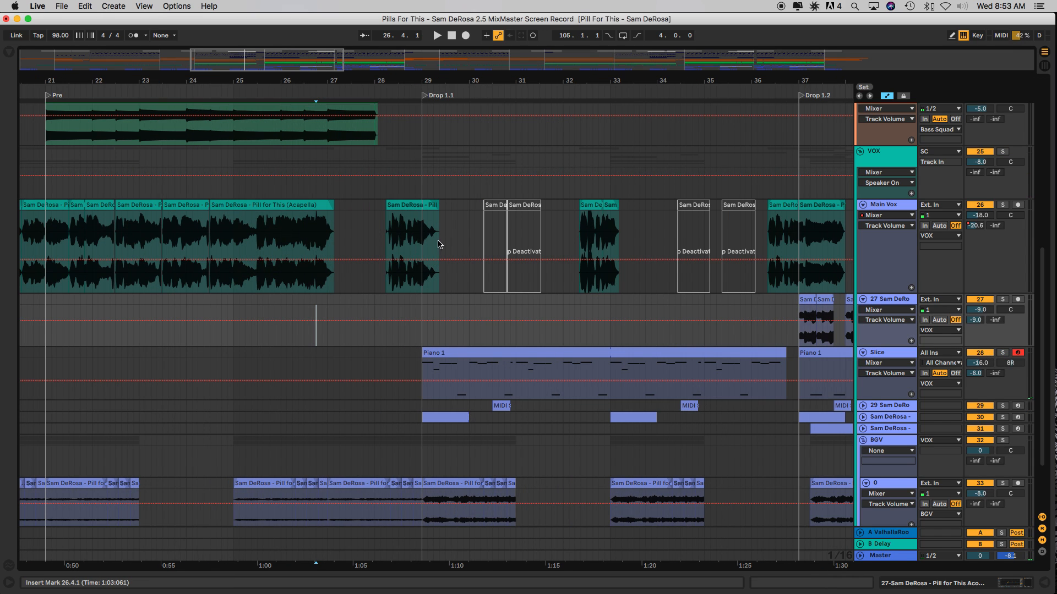
{"action": "left_click", "coordinate": [414, 209]}
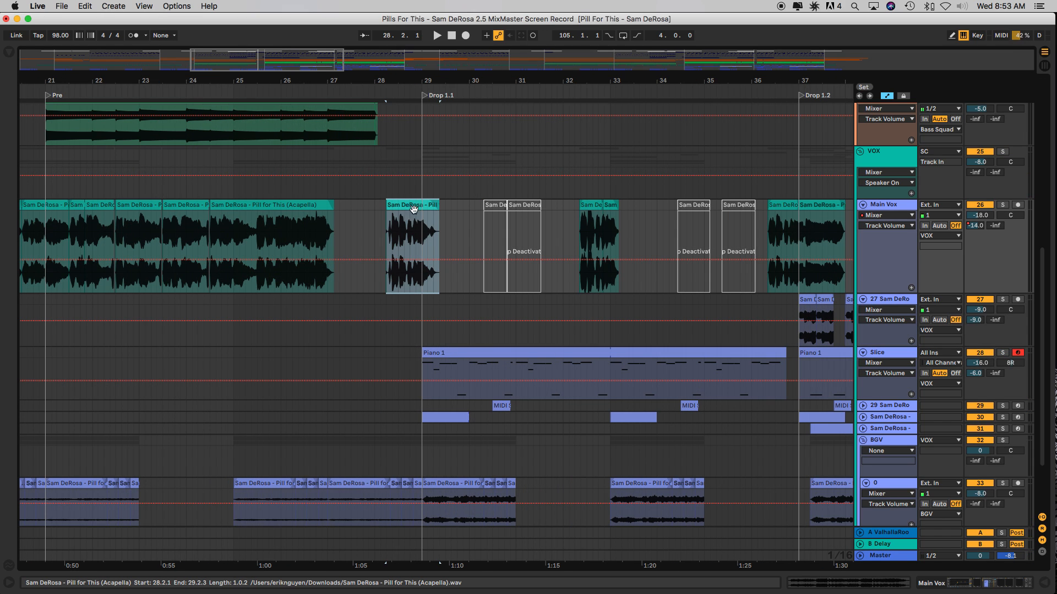
Play the Slice track's Piano 1 clip from the start of Drop 1.1 together with the other tracks, stopping around bar 34
{"action": "left_click", "coordinate": [508, 354]}
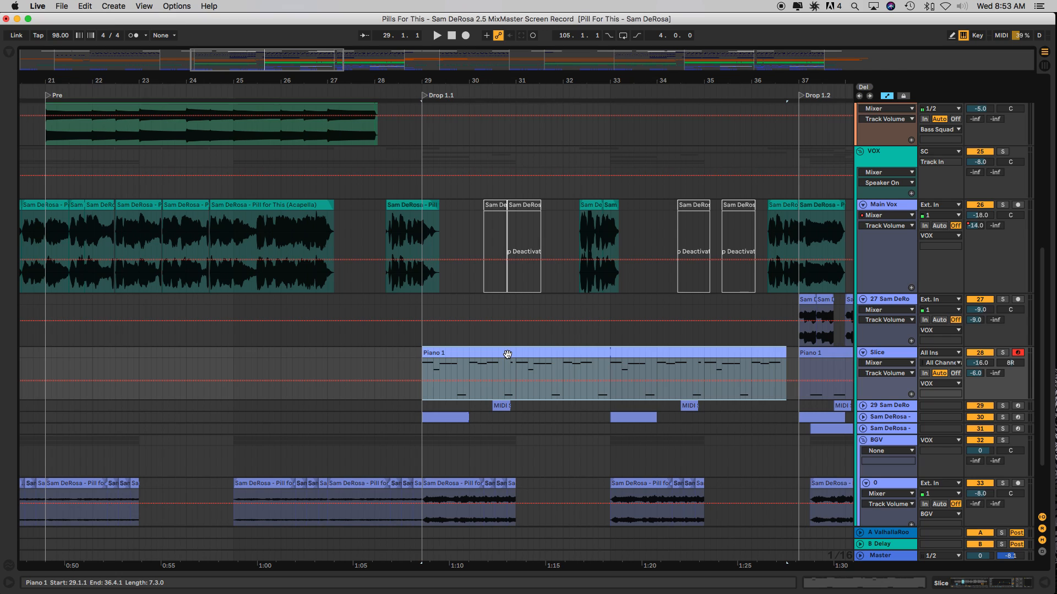
{"action": "left_click", "coordinate": [1003, 353]}
{"action": "left_click", "coordinate": [1004, 353]}
{"action": "key", "text": "space"}
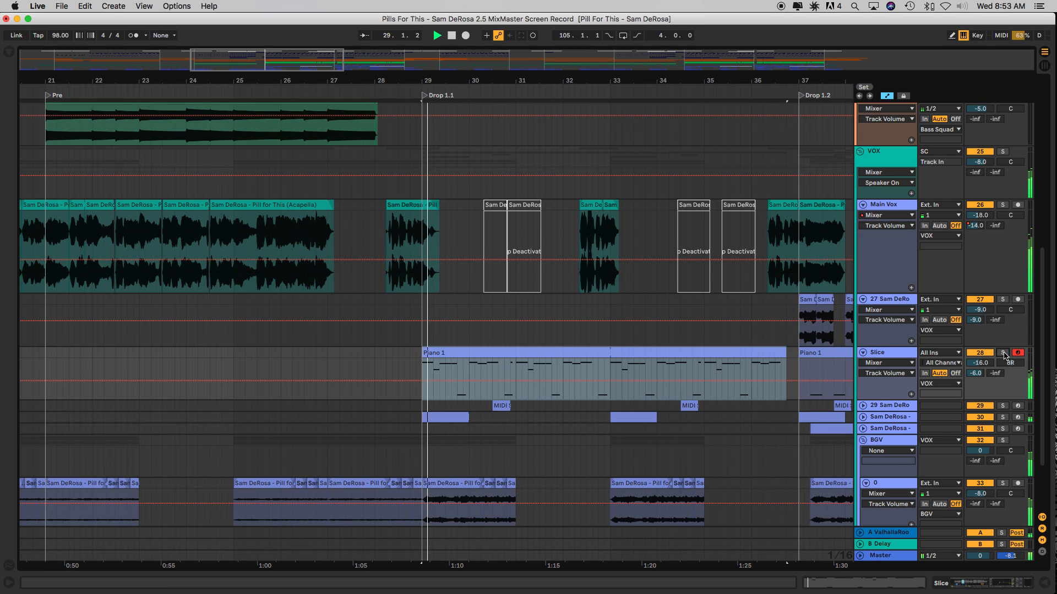
{"action": "scroll", "coordinate": [682, 334], "scroll_direction": "up", "scroll_amount": 1}
{"action": "scroll", "coordinate": [682, 335], "scroll_direction": "right", "scroll_amount": 5}
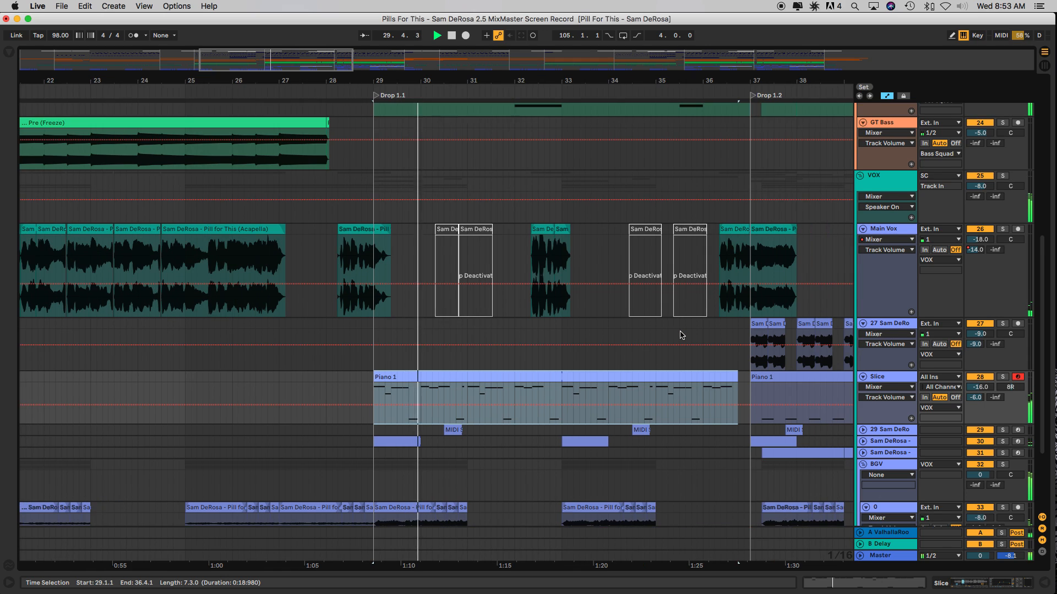
{"action": "scroll", "coordinate": [682, 334], "scroll_direction": "down", "scroll_amount": 1}
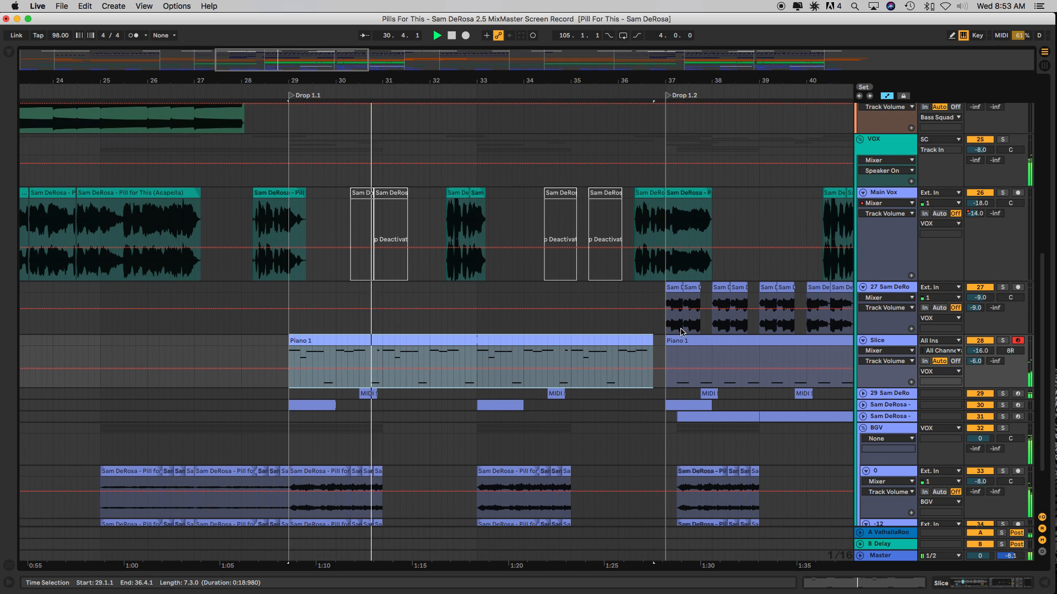
{"action": "scroll", "coordinate": [681, 332], "scroll_direction": "right", "scroll_amount": 1}
{"action": "scroll", "coordinate": [681, 332], "scroll_direction": "right", "scroll_amount": 3}
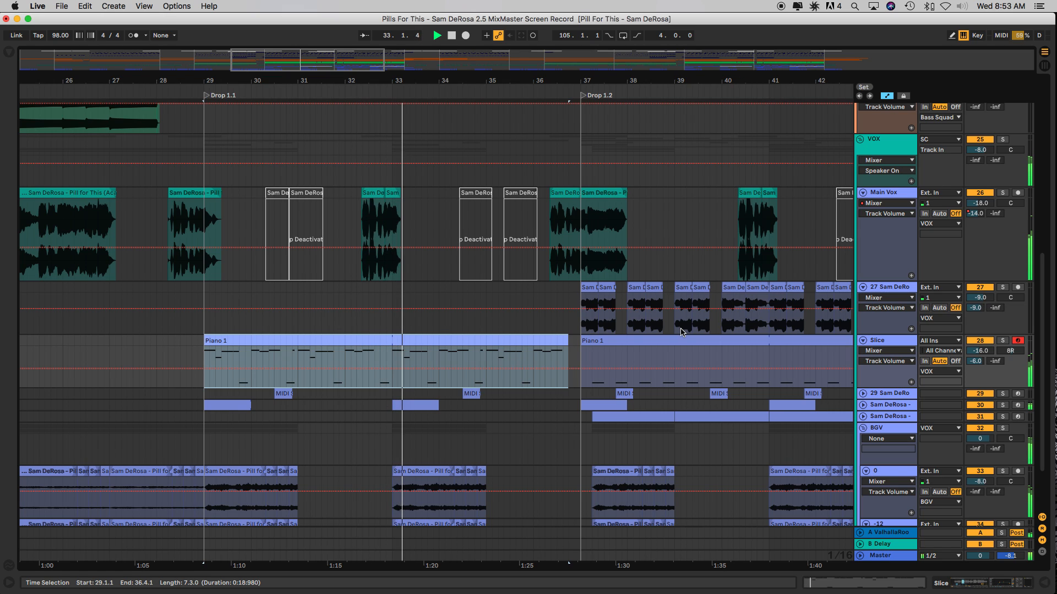
{"action": "key", "text": "space"}
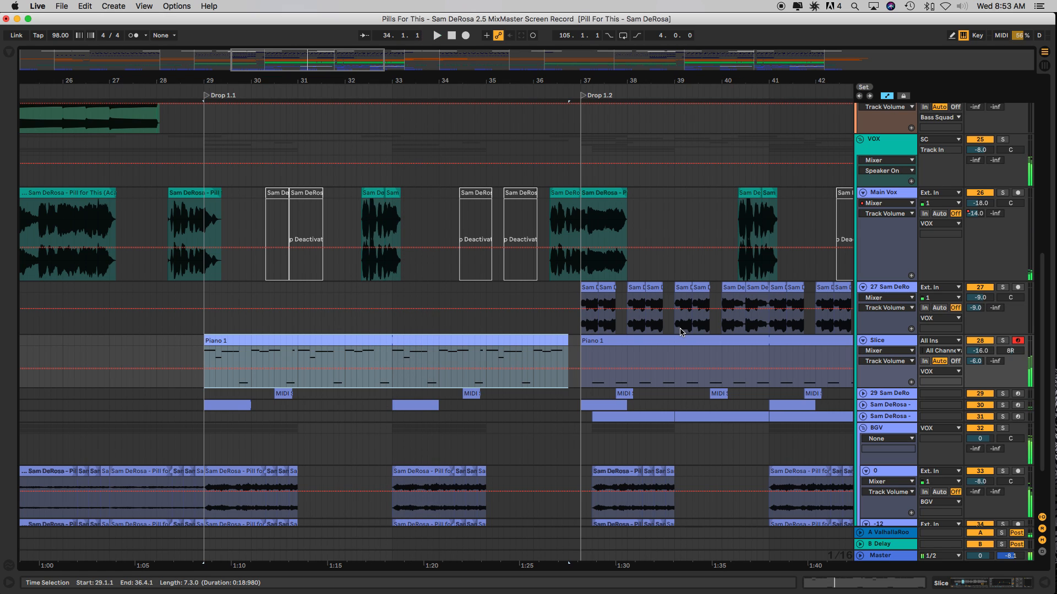
Solo track 27 and examine its first Drop 1.2 clip and the clip at bar 40
{"action": "left_click", "coordinate": [568, 291]}
{"action": "scroll", "coordinate": [495, 297], "scroll_direction": "right", "scroll_amount": 5}
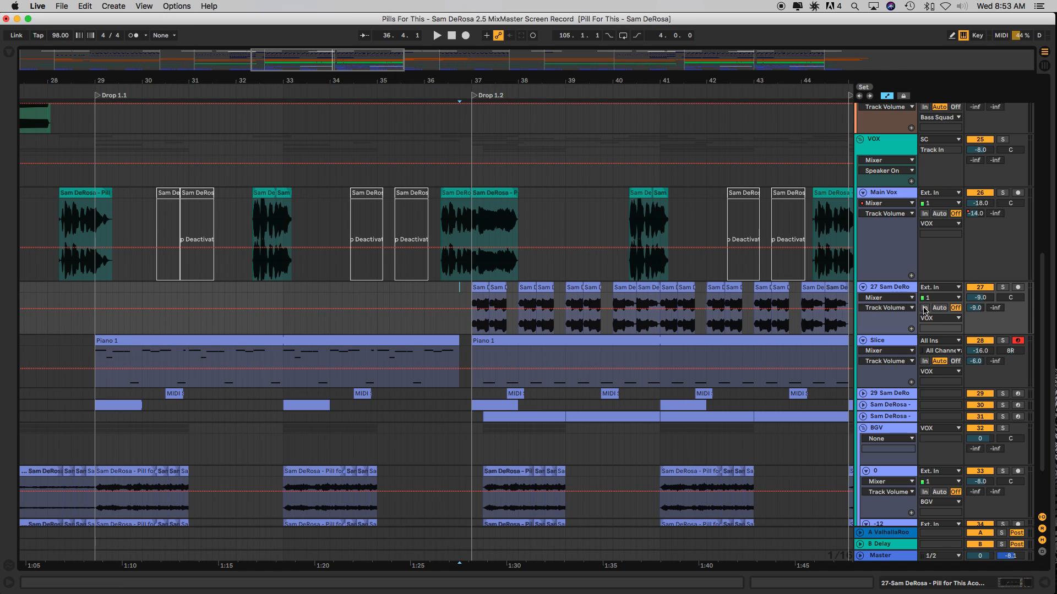
{"action": "left_click", "coordinate": [1002, 287]}
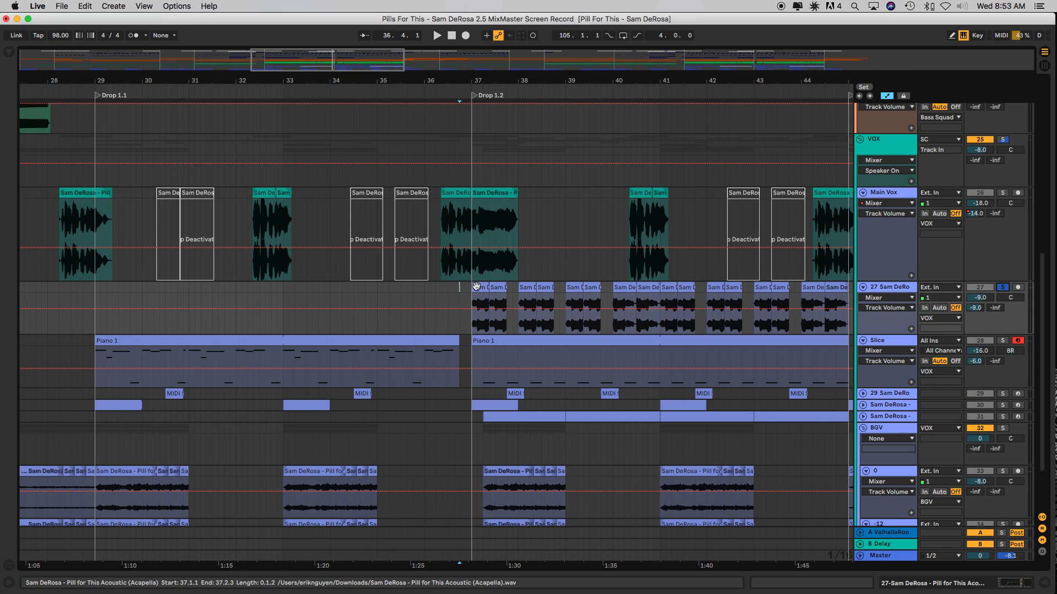
{"action": "left_click", "coordinate": [472, 301]}
{"action": "left_click", "coordinate": [474, 287]}
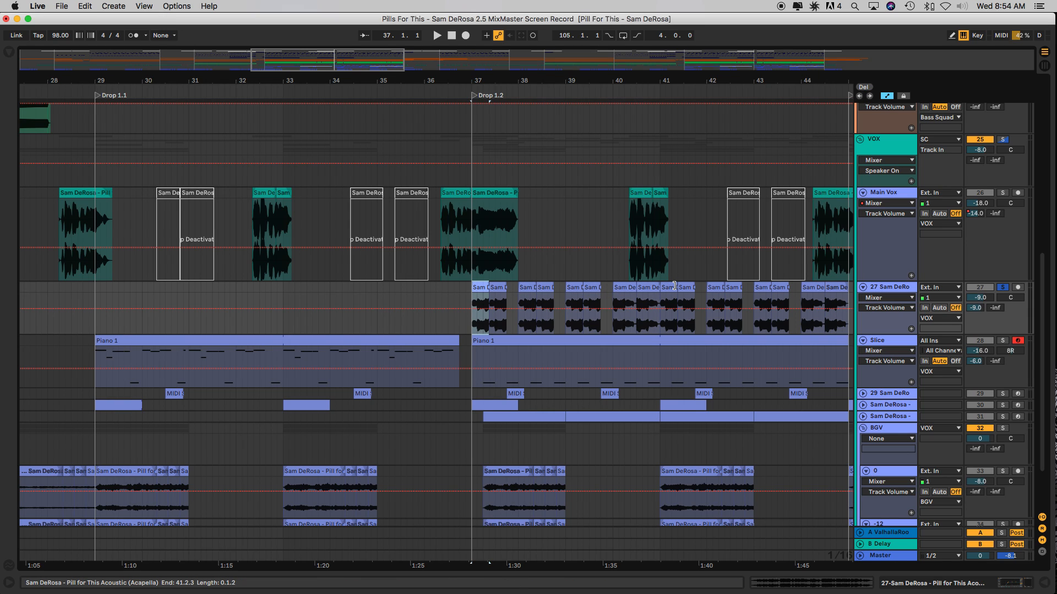
{"action": "scroll", "coordinate": [674, 285], "scroll_direction": "right", "scroll_amount": 3}
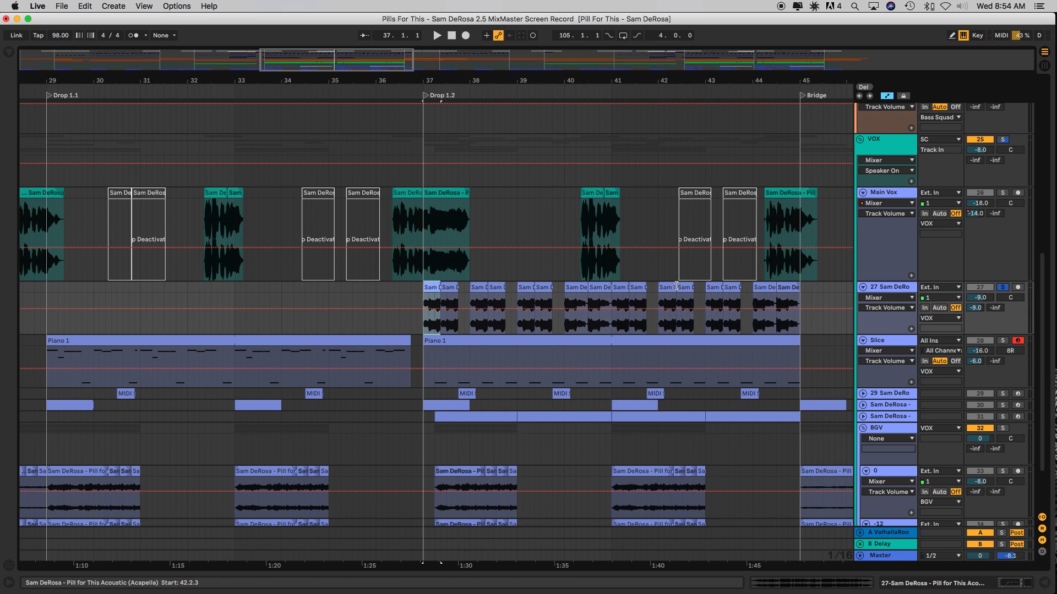
{"action": "left_click", "coordinate": [597, 286]}
{"action": "left_click", "coordinate": [581, 287]}
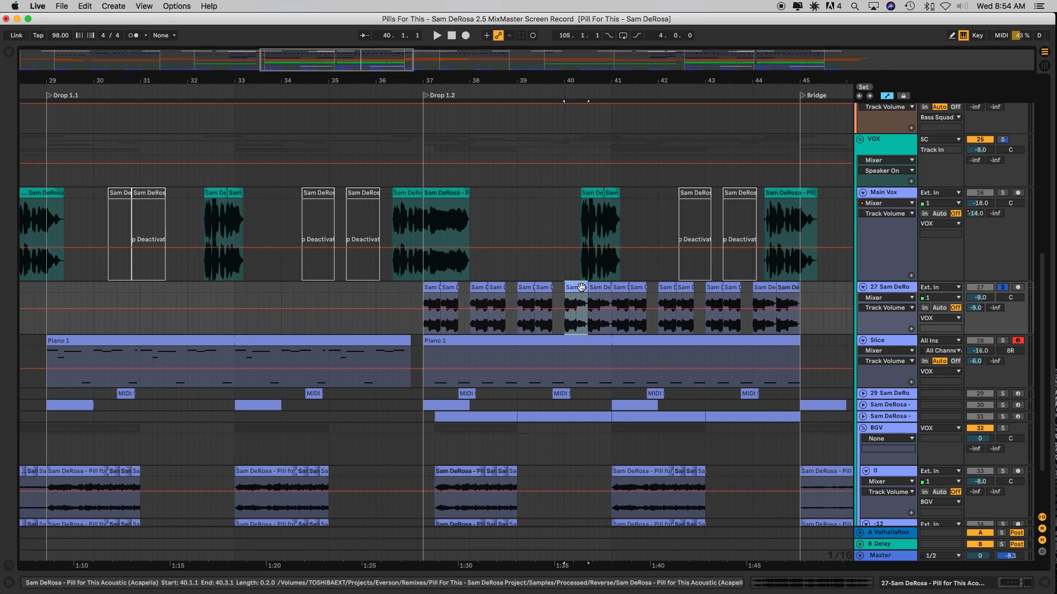
Unsolo track 27 and play the full mix from the start of Drop 1.2, stopping in bar 41
{"action": "left_click", "coordinate": [434, 287]}
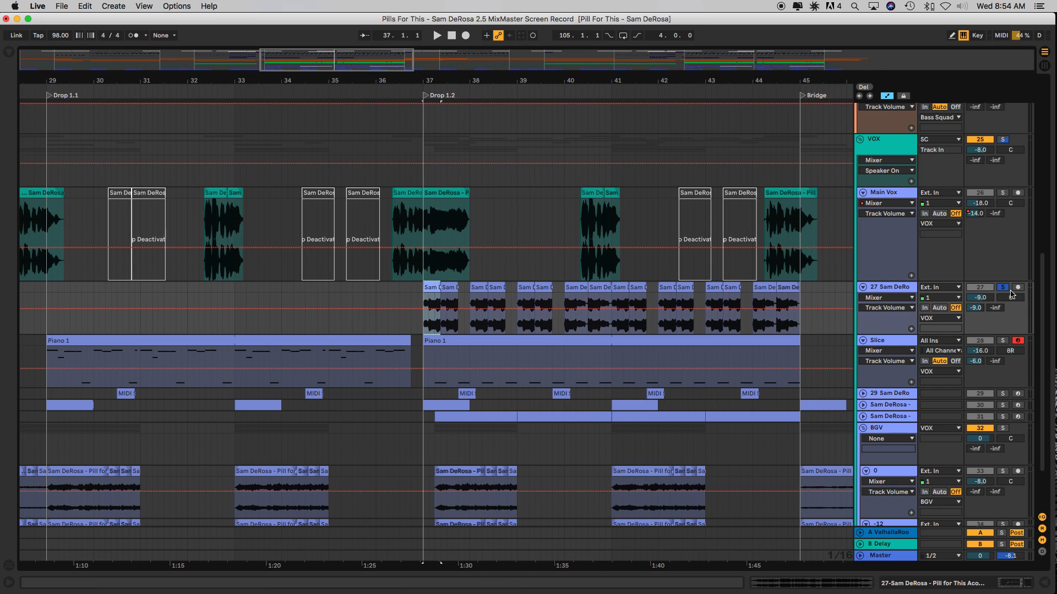
{"action": "left_click", "coordinate": [1002, 287]}
{"action": "key", "text": "space"}
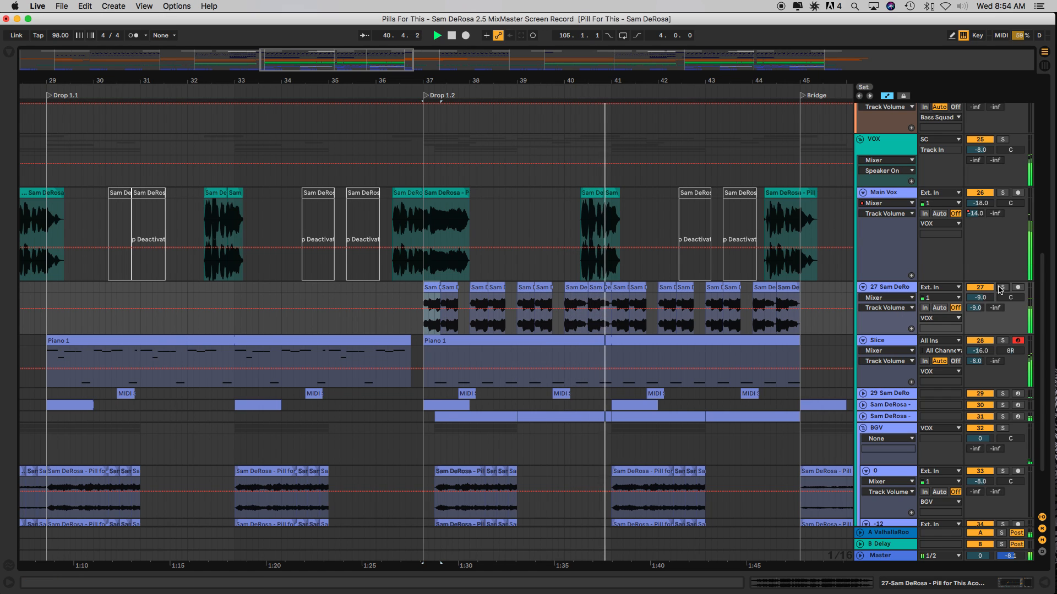
{"action": "key", "text": "space"}
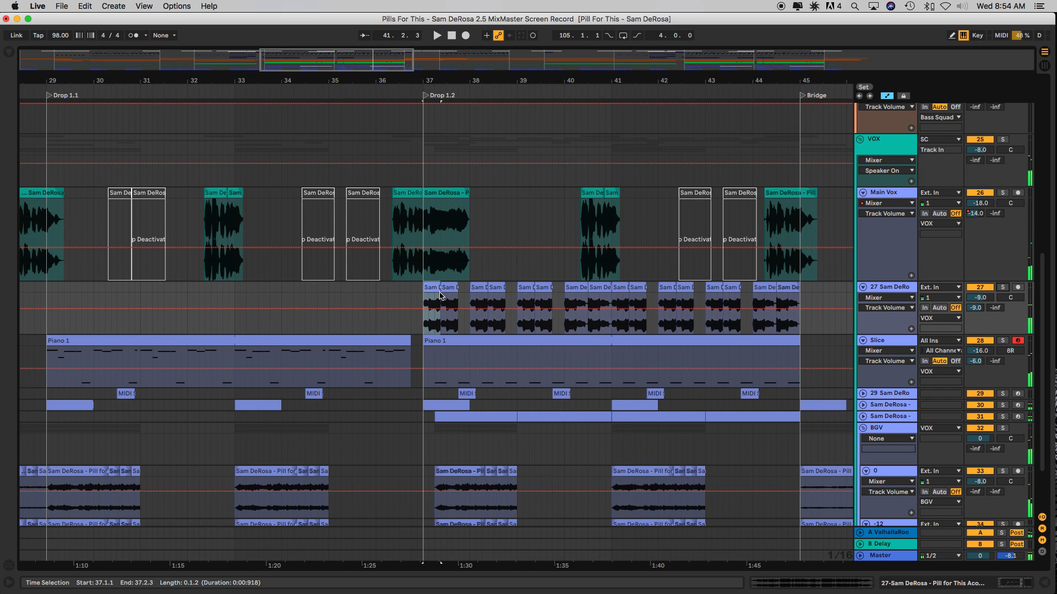
Solo the 0 track in the BGV group and zoom in on its first Intro clip
{"action": "scroll", "coordinate": [400, 310], "scroll_direction": "down", "scroll_amount": 4}
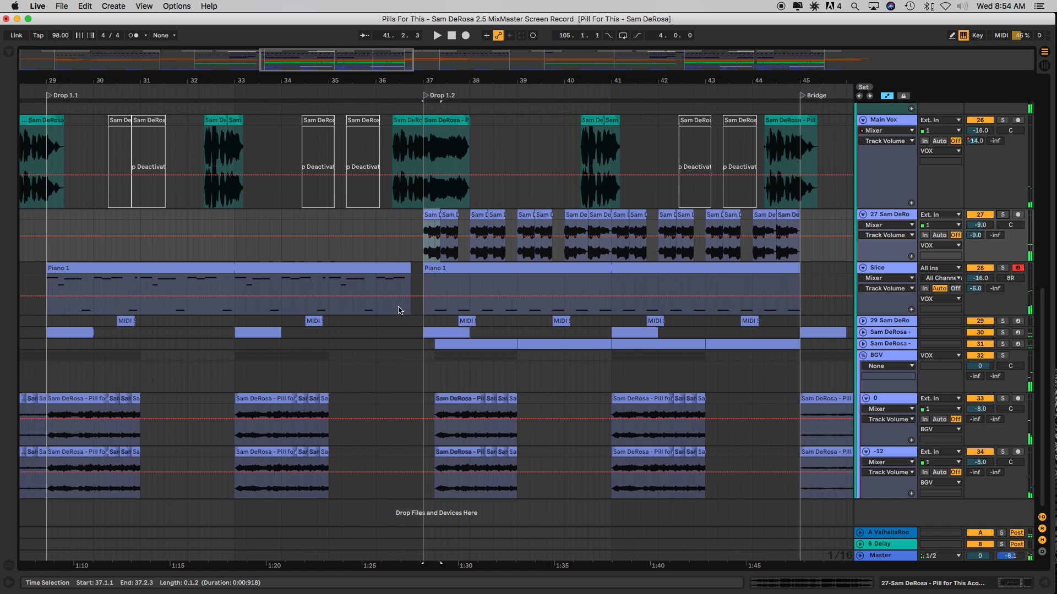
{"action": "left_click", "coordinate": [651, 401]}
{"action": "key", "text": "w"}
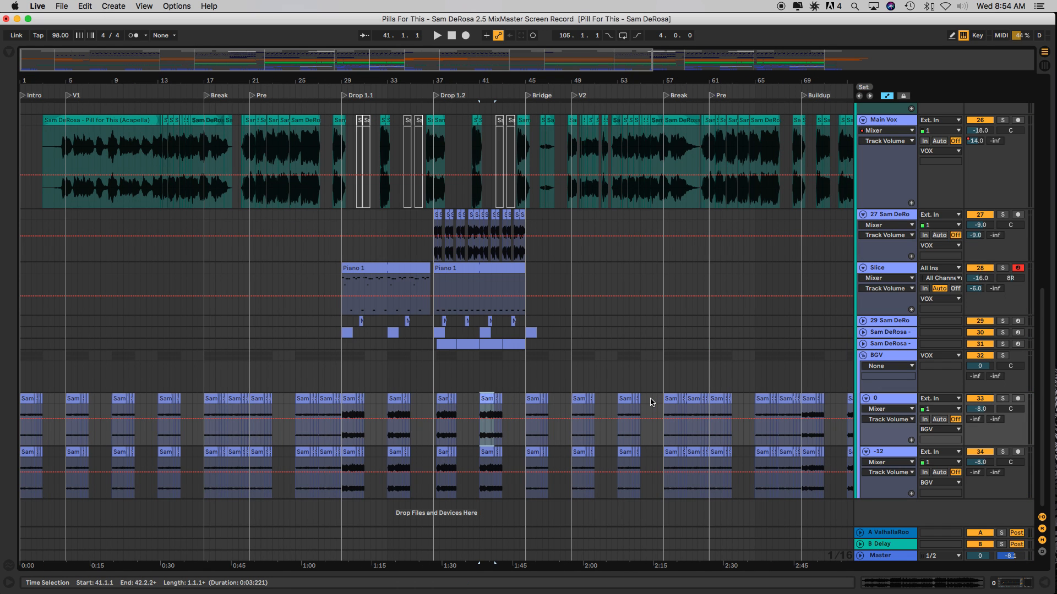
{"action": "key", "text": "plus"}
{"action": "key", "text": "plus"}
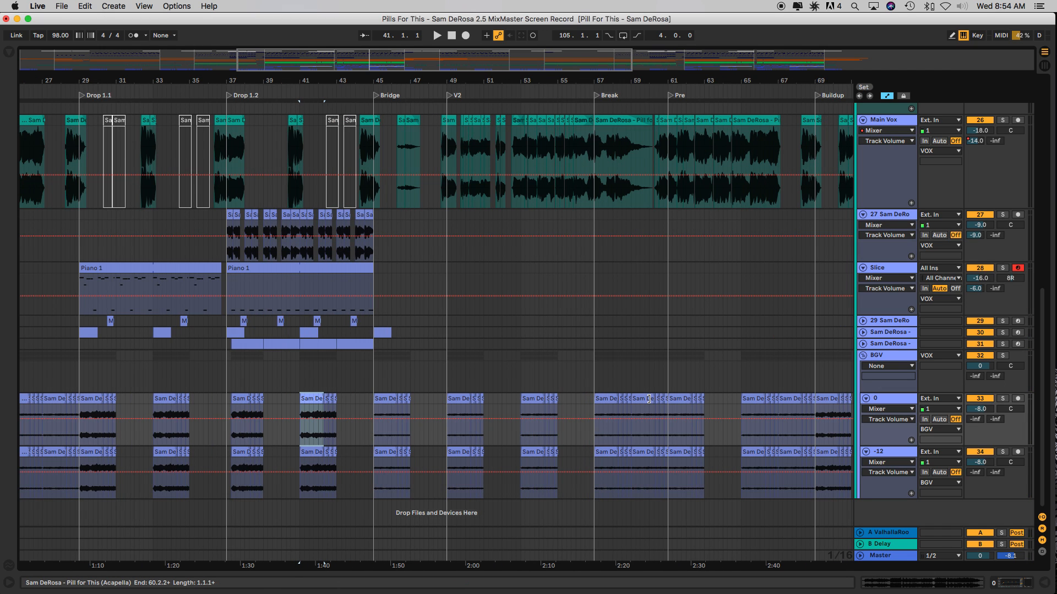
{"action": "scroll", "coordinate": [538, 413], "scroll_direction": "left", "scroll_amount": 8}
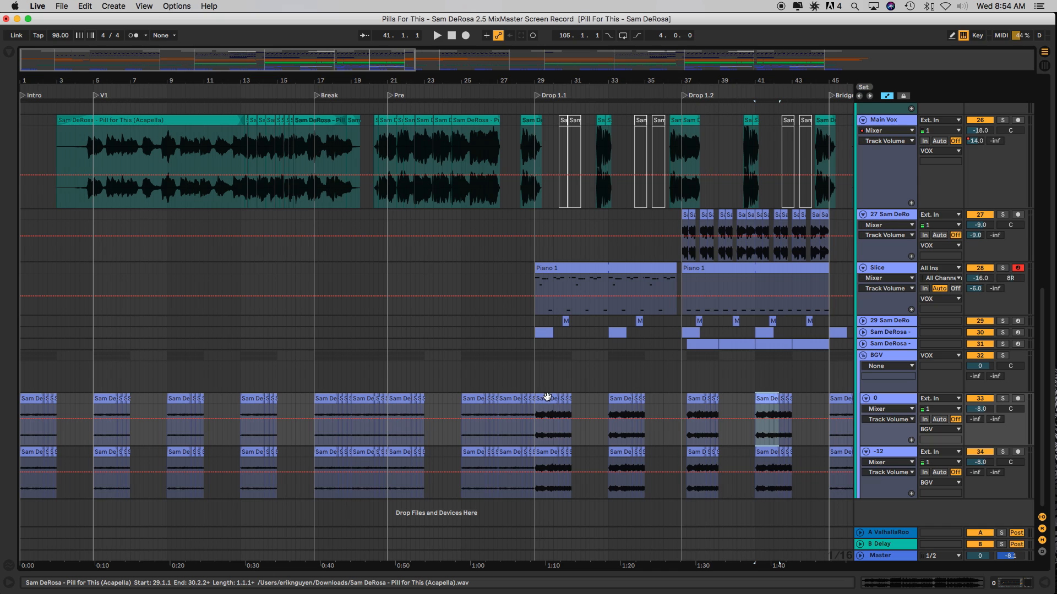
{"action": "left_click", "coordinate": [30, 397]}
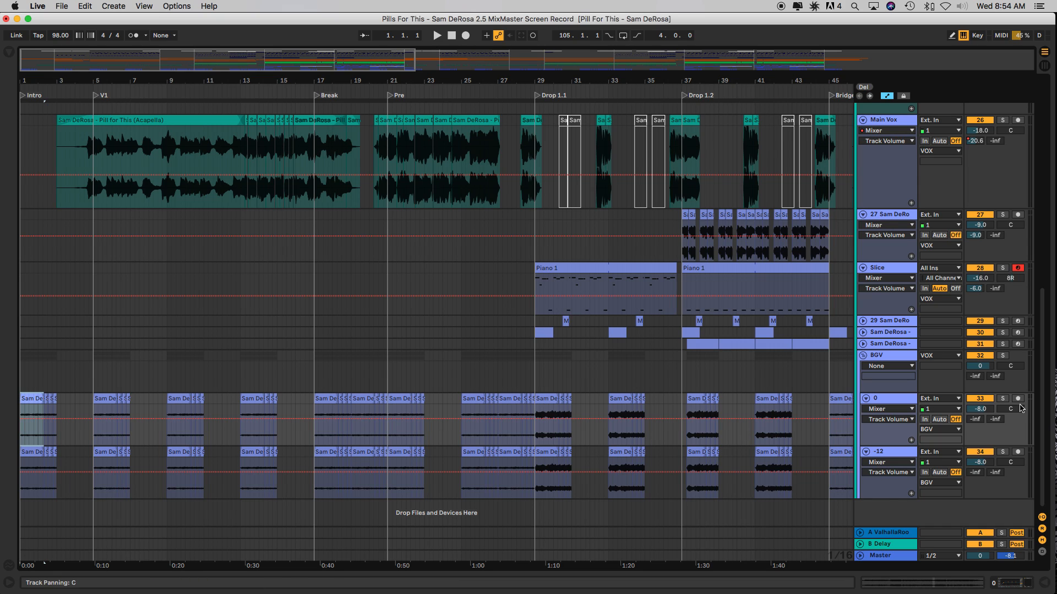
{"action": "left_click", "coordinate": [1003, 399]}
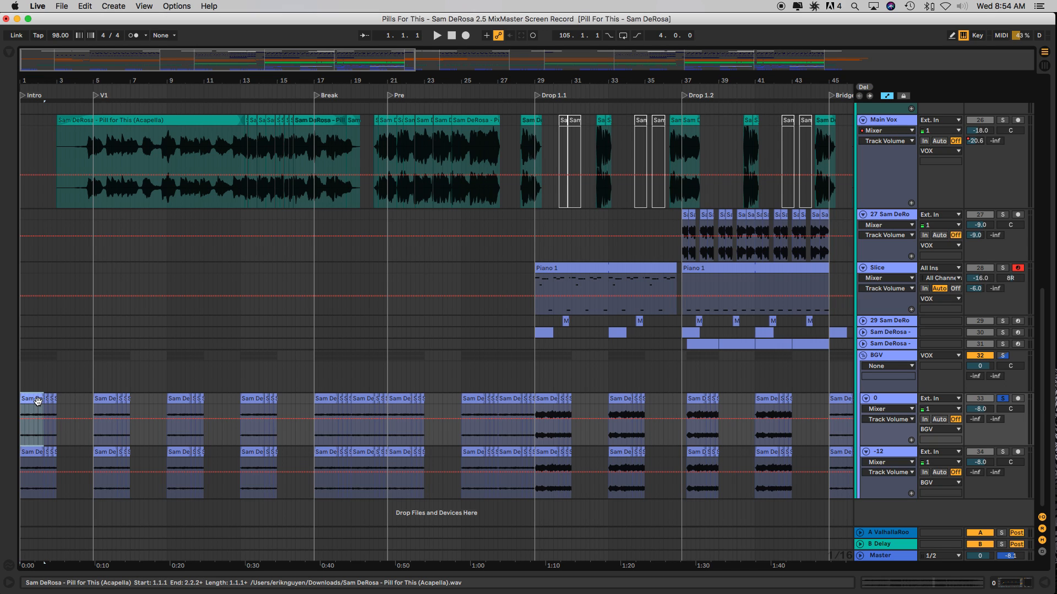
{"action": "scroll", "coordinate": [38, 401], "scroll_direction": "up", "scroll_amount": 8}
{"action": "scroll", "coordinate": [38, 401], "scroll_direction": "left", "scroll_amount": 2}
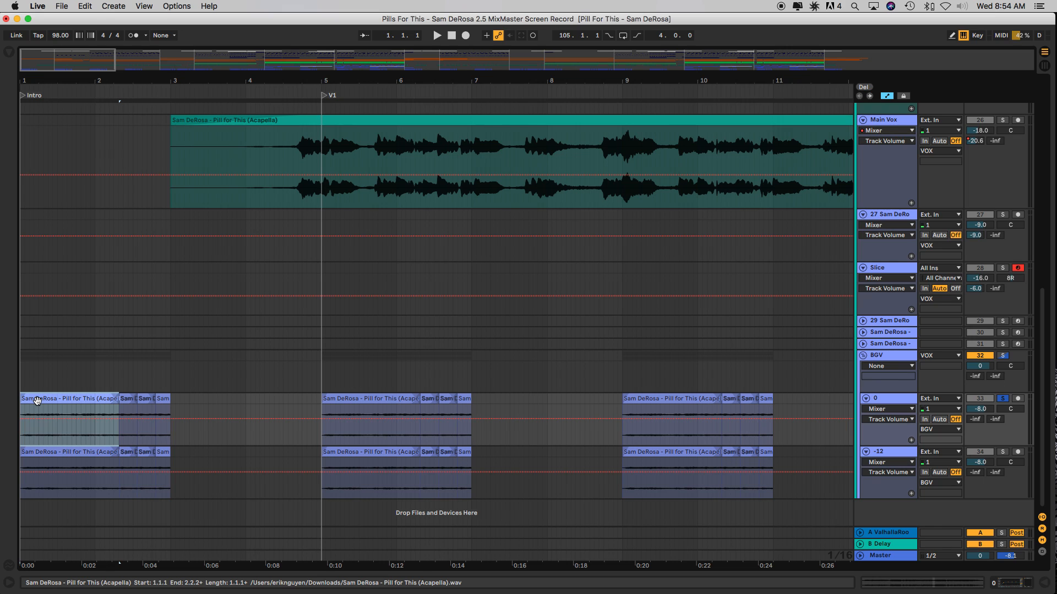
Select the BGV group's 0 and -12 tracks in turn and add -12 to the solo
{"action": "left_click", "coordinate": [884, 454]}
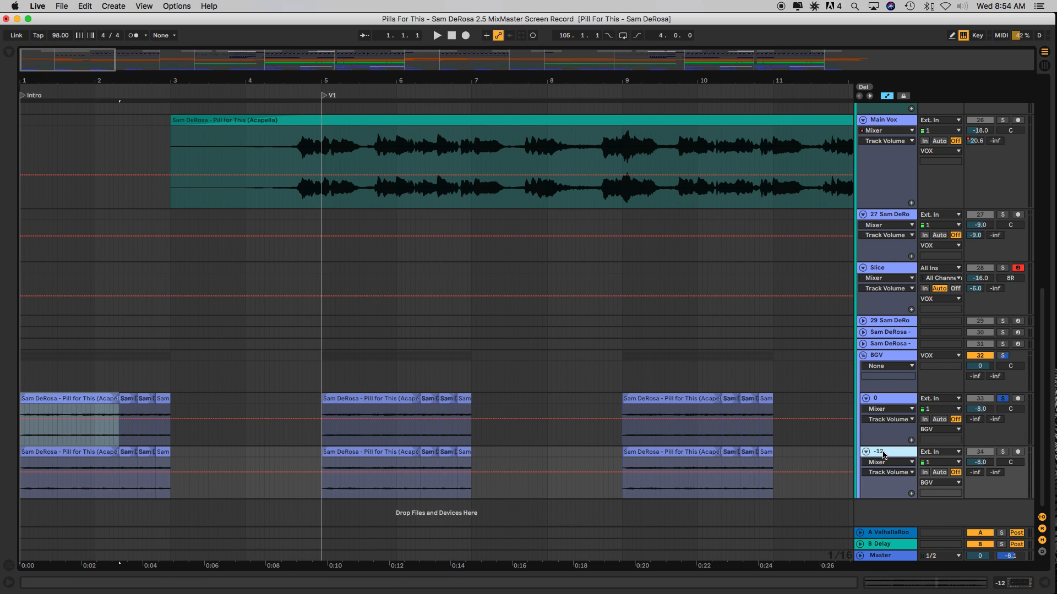
{"action": "left_click", "coordinate": [879, 401]}
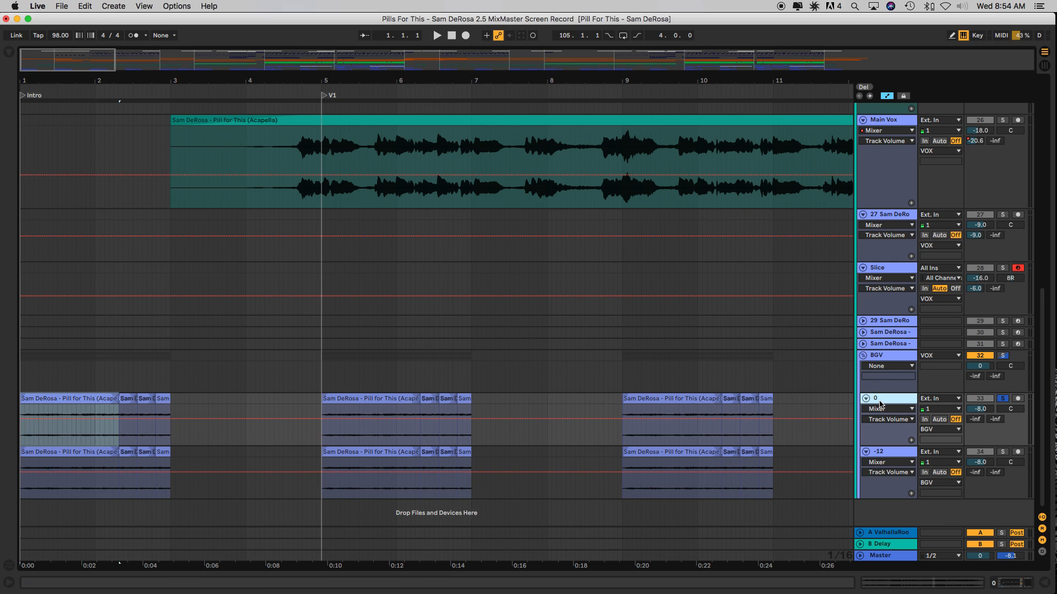
{"action": "left_click", "coordinate": [882, 459]}
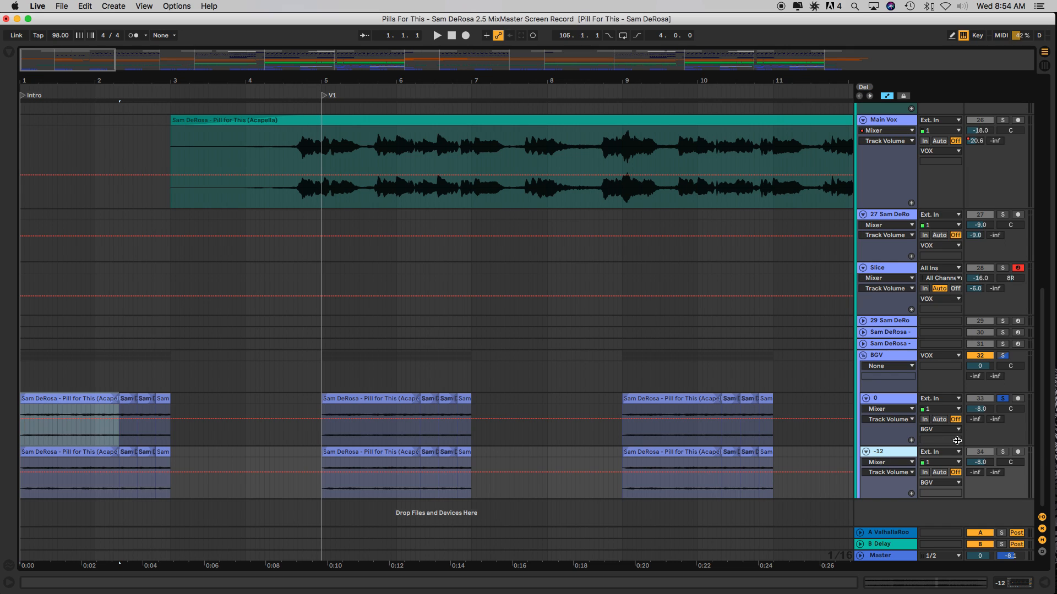
{"action": "left_click", "coordinate": [1001, 452]}
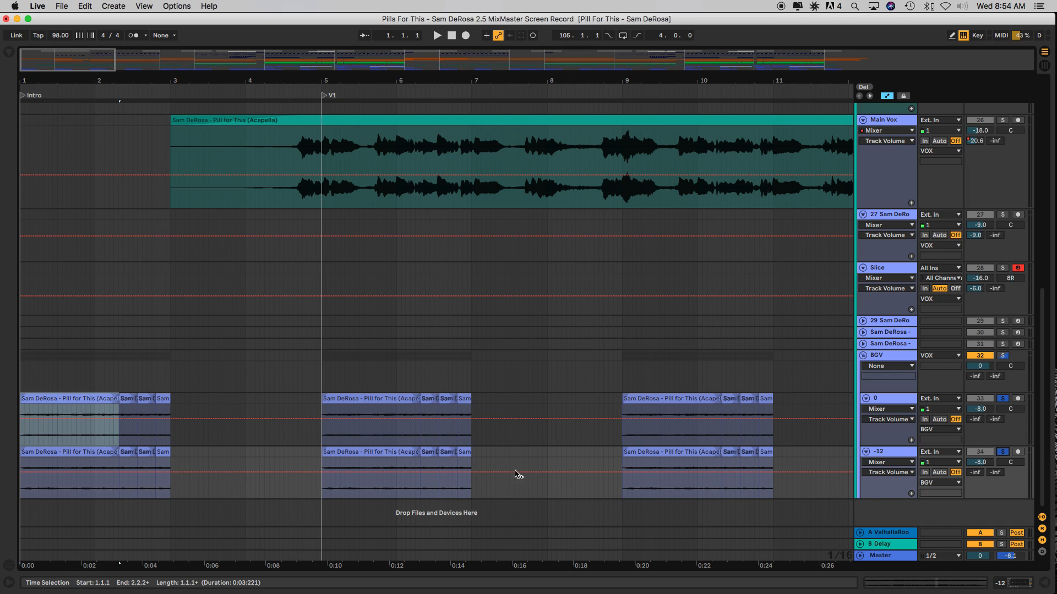
Solo only the 0 track and play its first Intro clip, stopping in bar 2
{"action": "left_click", "coordinate": [48, 400]}
{"action": "left_click", "coordinate": [1002, 399]}
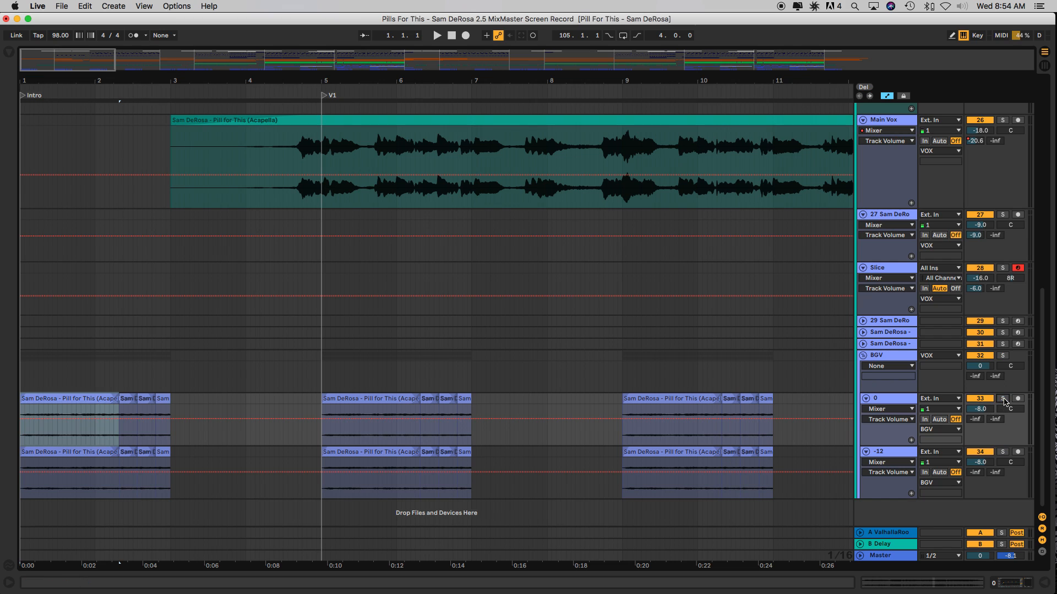
{"action": "left_click", "coordinate": [1003, 399]}
{"action": "left_click", "coordinate": [64, 401]}
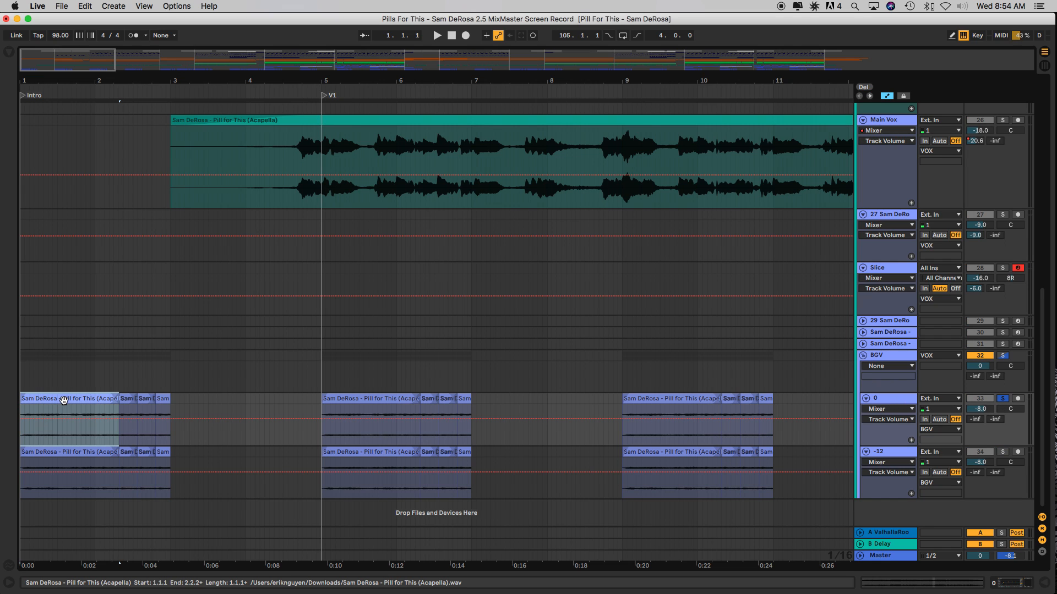
{"action": "key", "text": "space"}
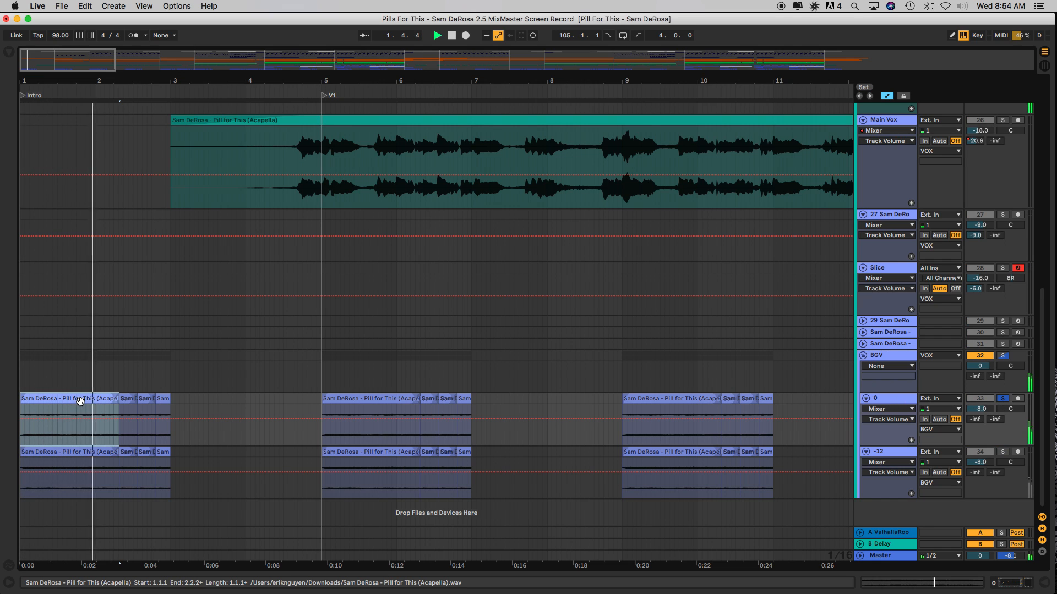
{"action": "key", "text": "space"}
Solo only the -12 track and play its first Intro clip
{"action": "left_click", "coordinate": [1002, 453]}
{"action": "left_click", "coordinate": [98, 454]}
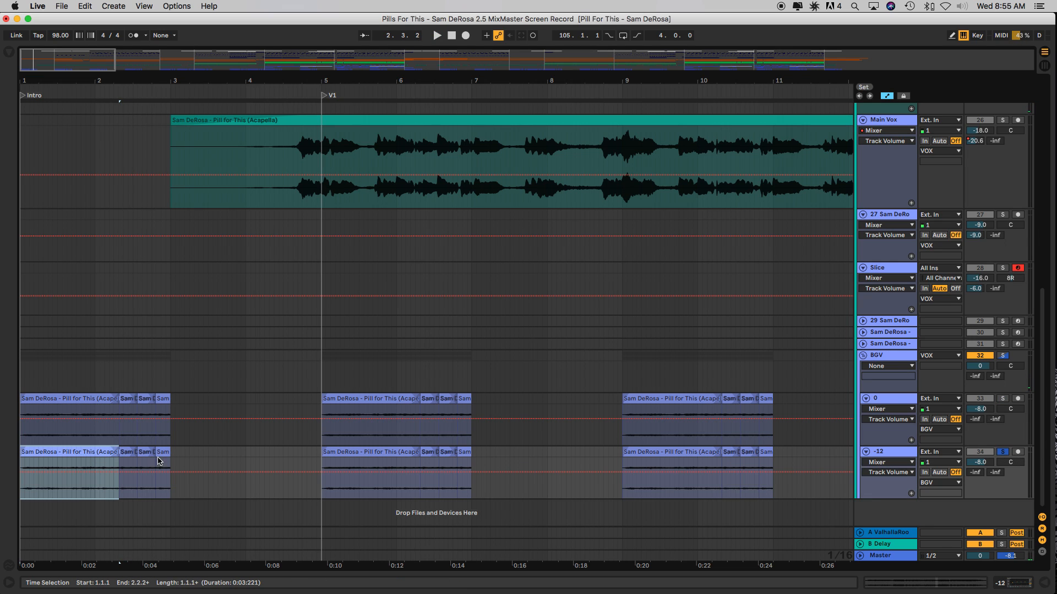
{"action": "key", "text": "space"}
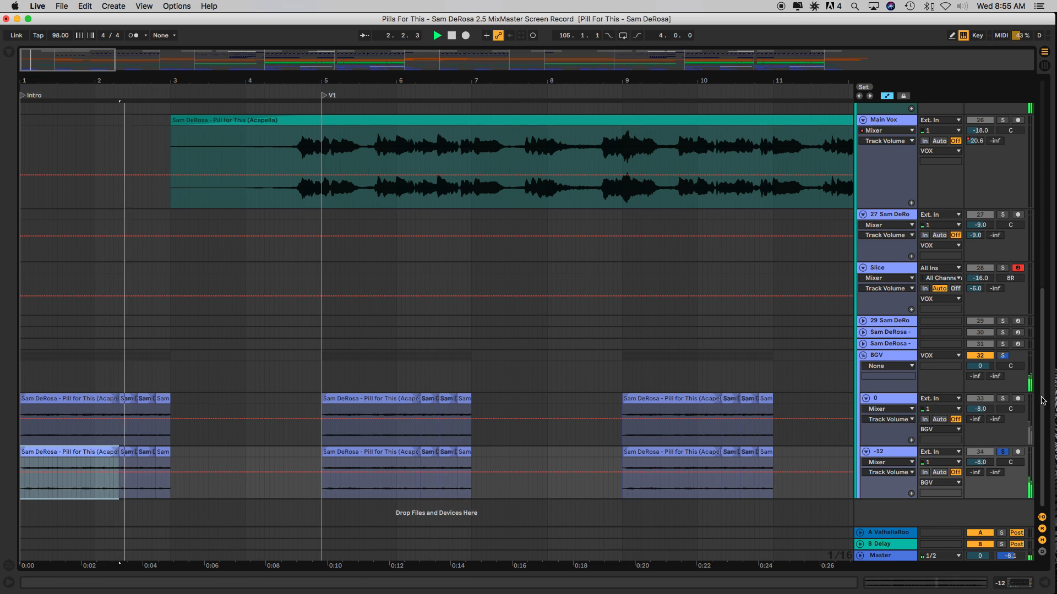
{"action": "key", "text": "space"}
Add the 0 track to the solo and play both BGV layers from the start of the Intro
{"action": "left_click", "coordinate": [1003, 399]}
{"action": "left_click", "coordinate": [44, 399]}
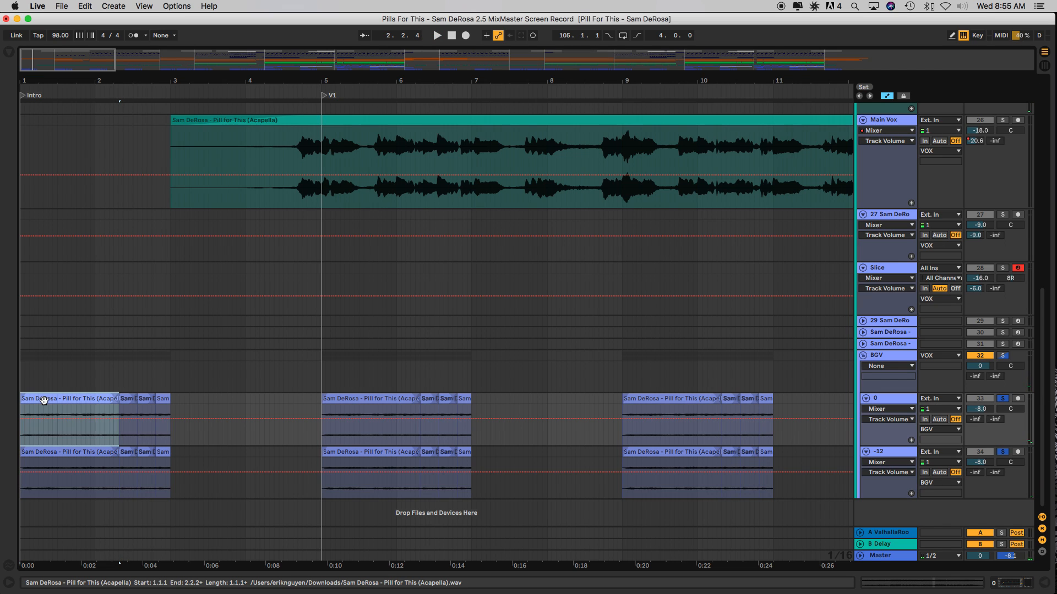
{"action": "key", "text": "space"}
{"action": "key", "text": "minus"}
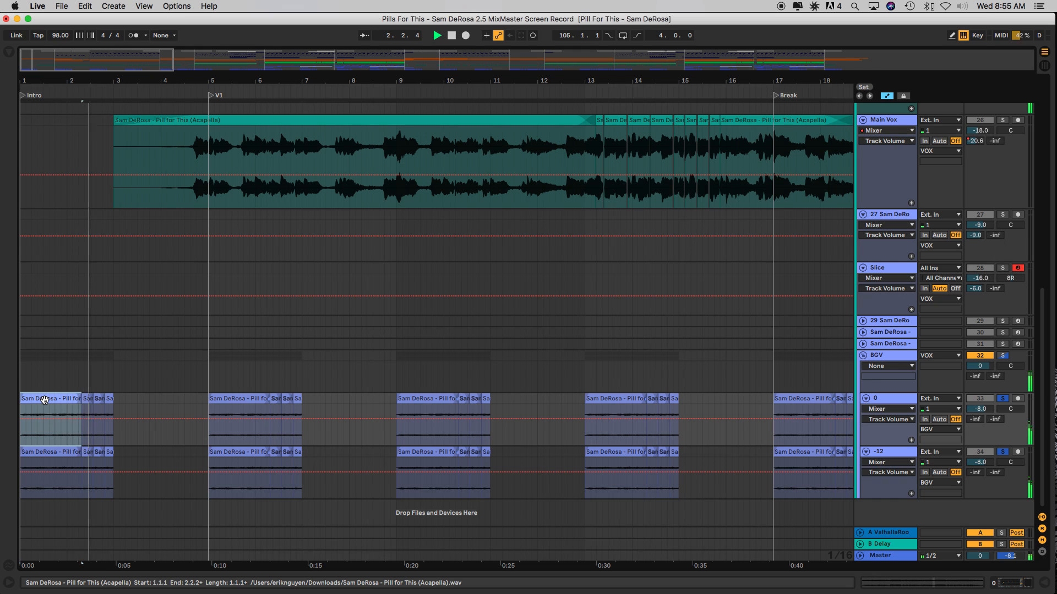
{"action": "key", "text": "space"}
Show the whole arrangement and select all clips across the 0 and -12 tracks, then clear the selection
{"action": "key", "text": "minus"}
{"action": "key", "text": "minus"}
{"action": "key", "text": "minus"}
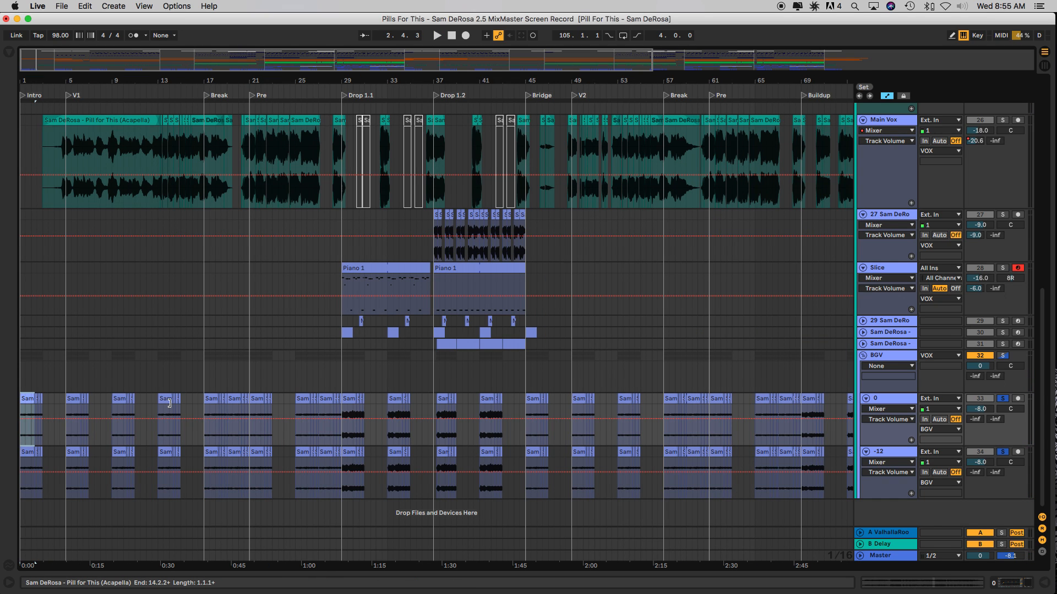
{"action": "key", "text": "minus"}
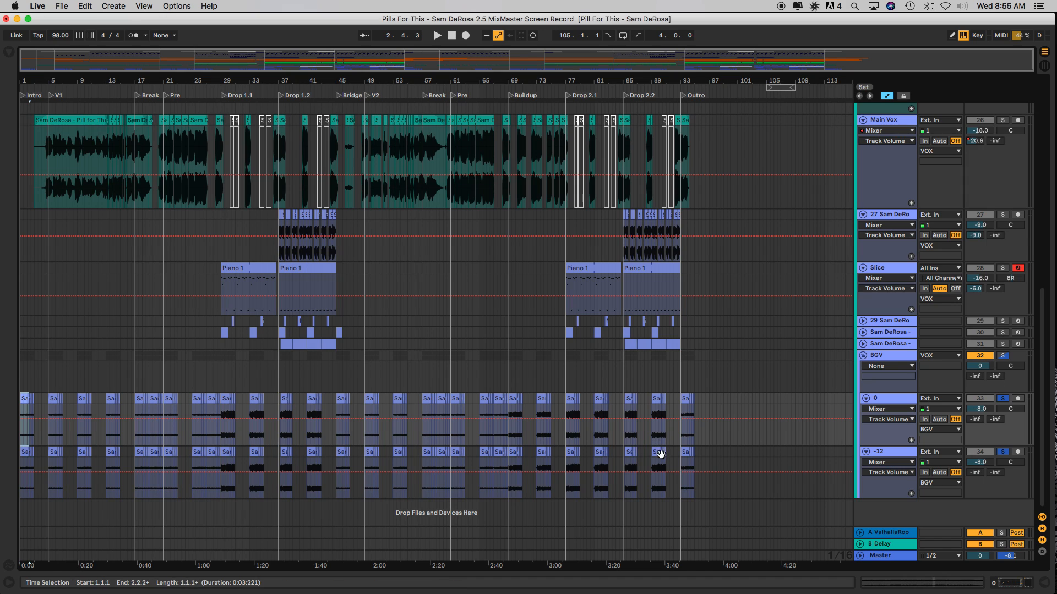
{"action": "left_click_drag", "start_coordinate": [740, 460], "coordinate": [10, 398]}
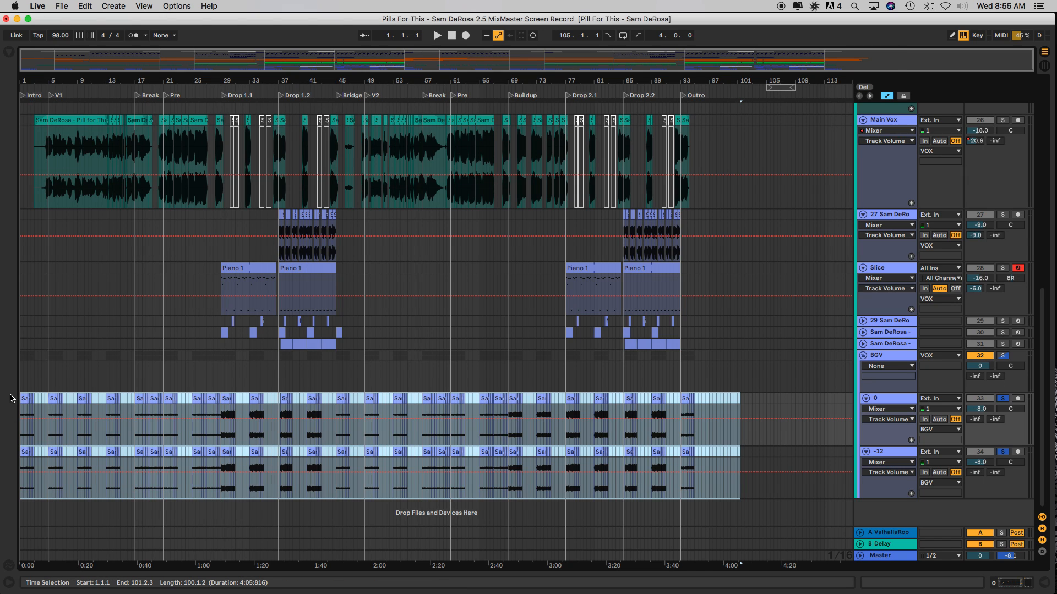
{"action": "left_click", "coordinate": [753, 438]}
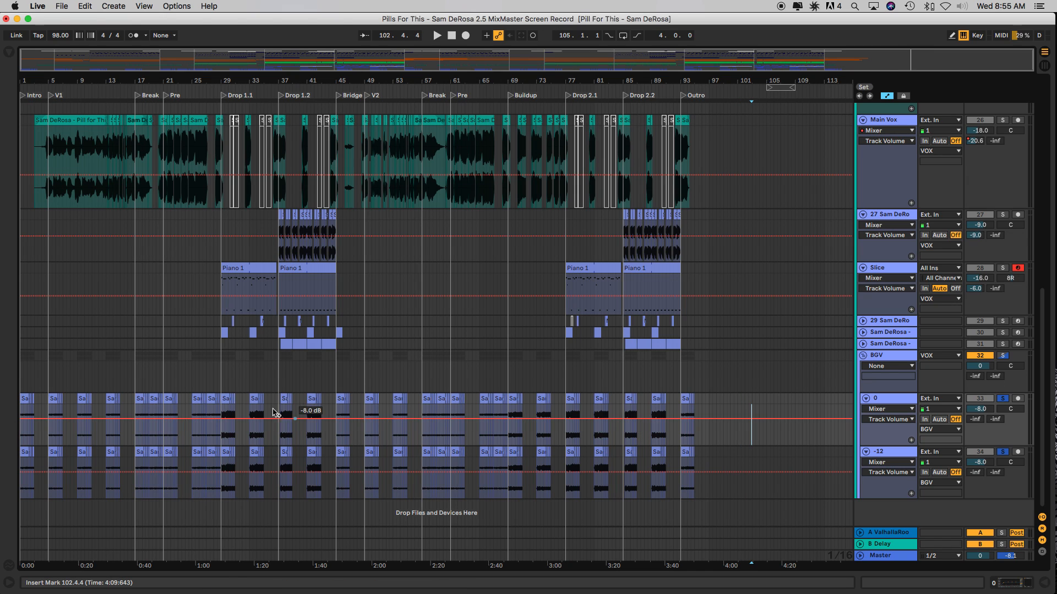
Select the 0 track's clip at the start of Drop 1.1 and toggle the solo on the -12 track
{"action": "left_click", "coordinate": [225, 398]}
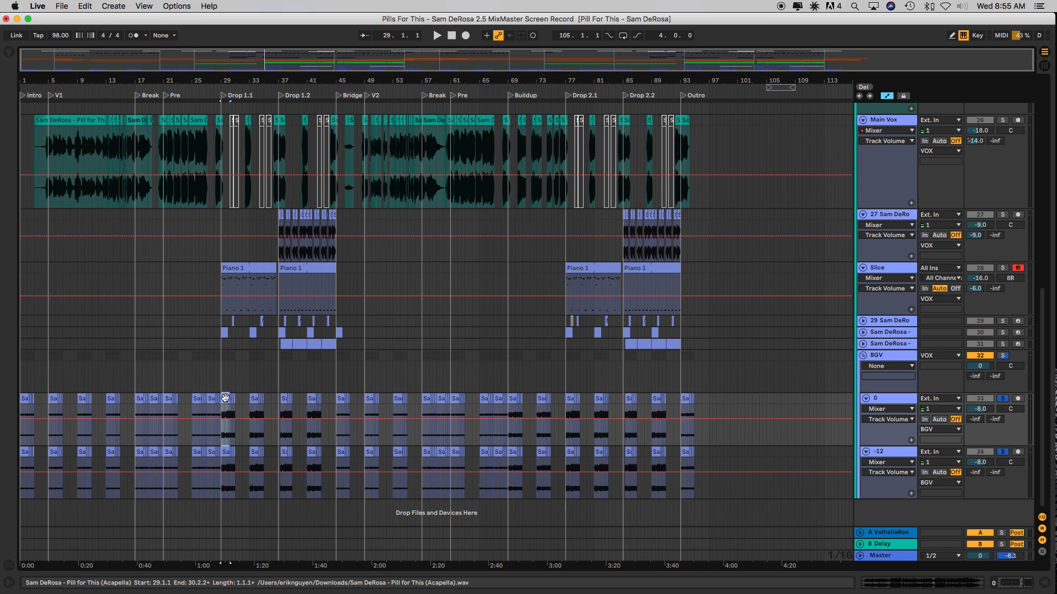
{"action": "key", "text": "plus"}
{"action": "key", "text": "minus"}
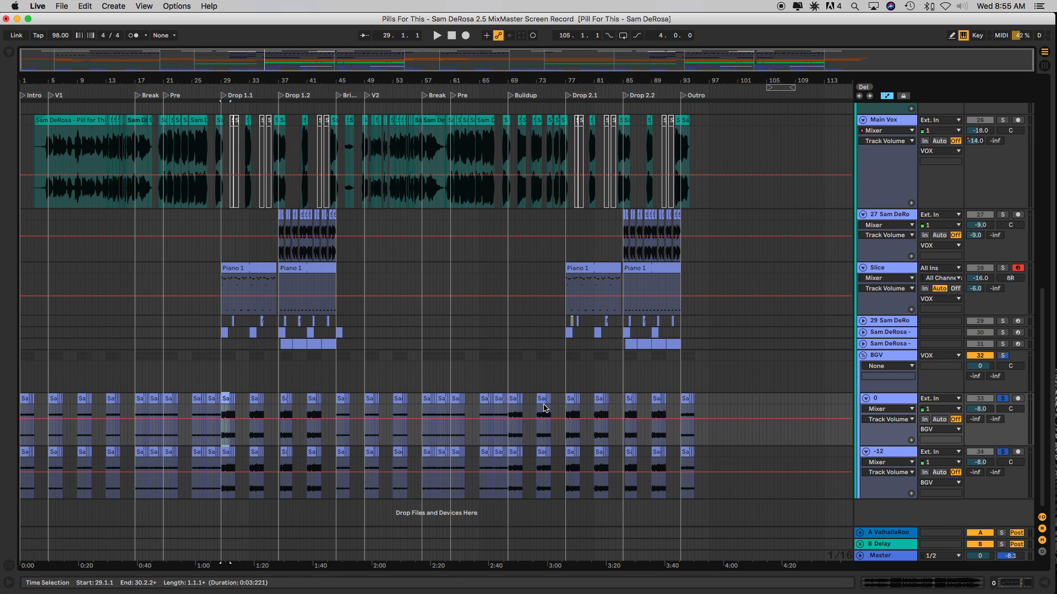
{"action": "left_click", "coordinate": [1004, 452]}
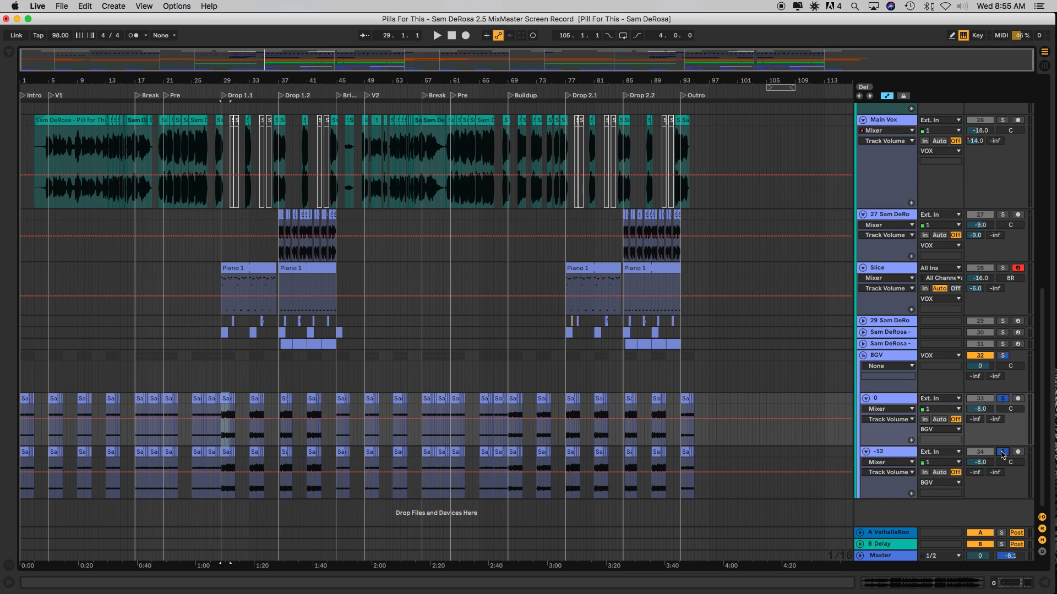